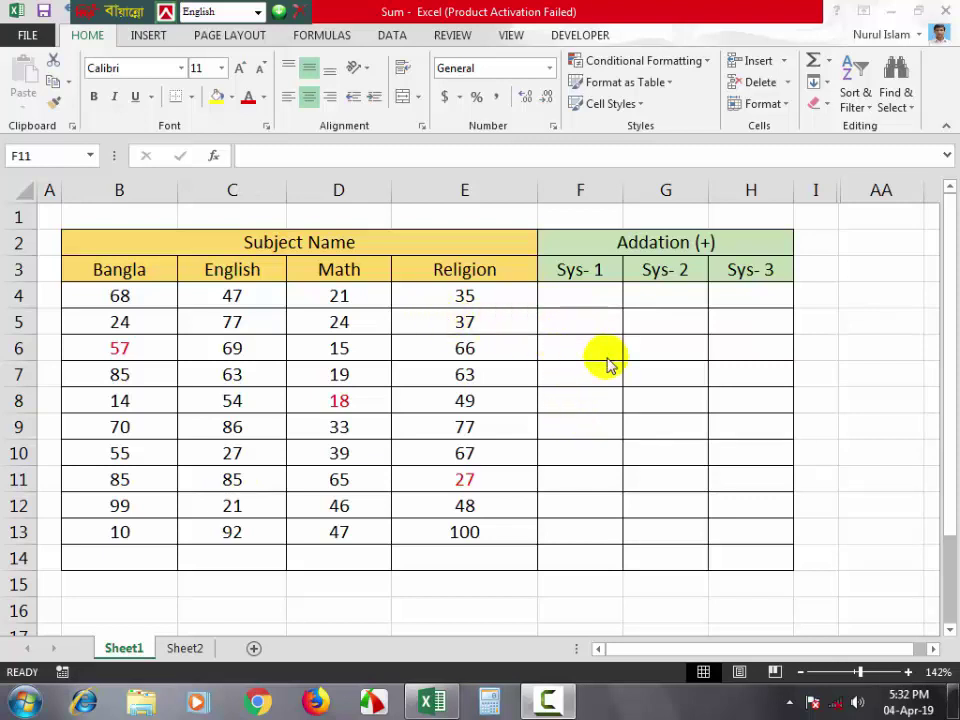
Step: Total the row 4 marks in cell F4 with AutoSum over B4:E4
click(568, 298)
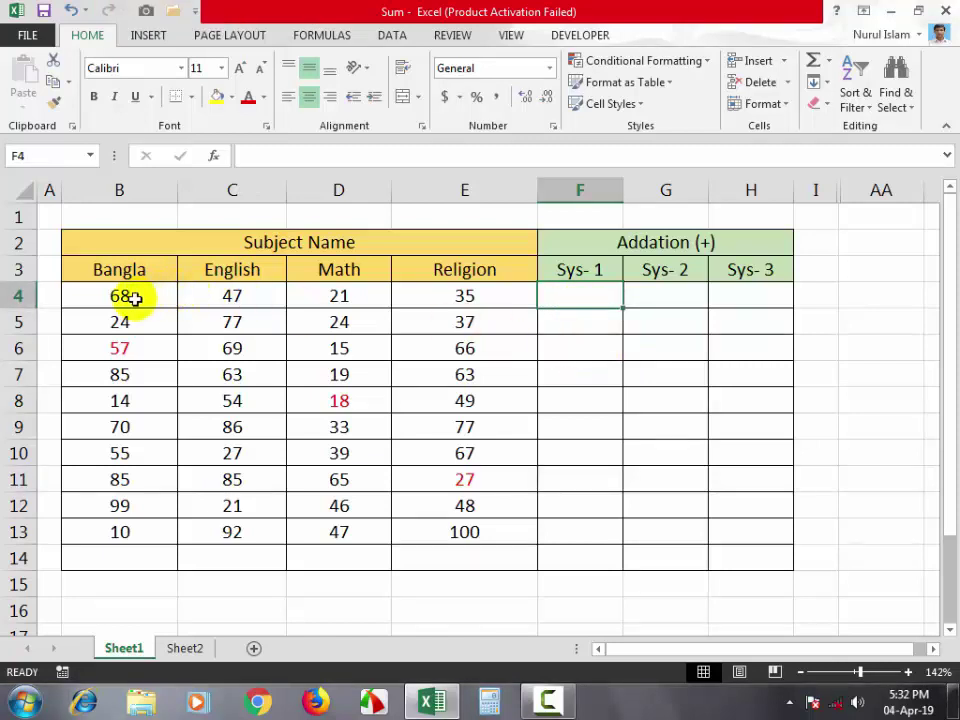
drag(132, 298, 426, 295)
click(572, 298)
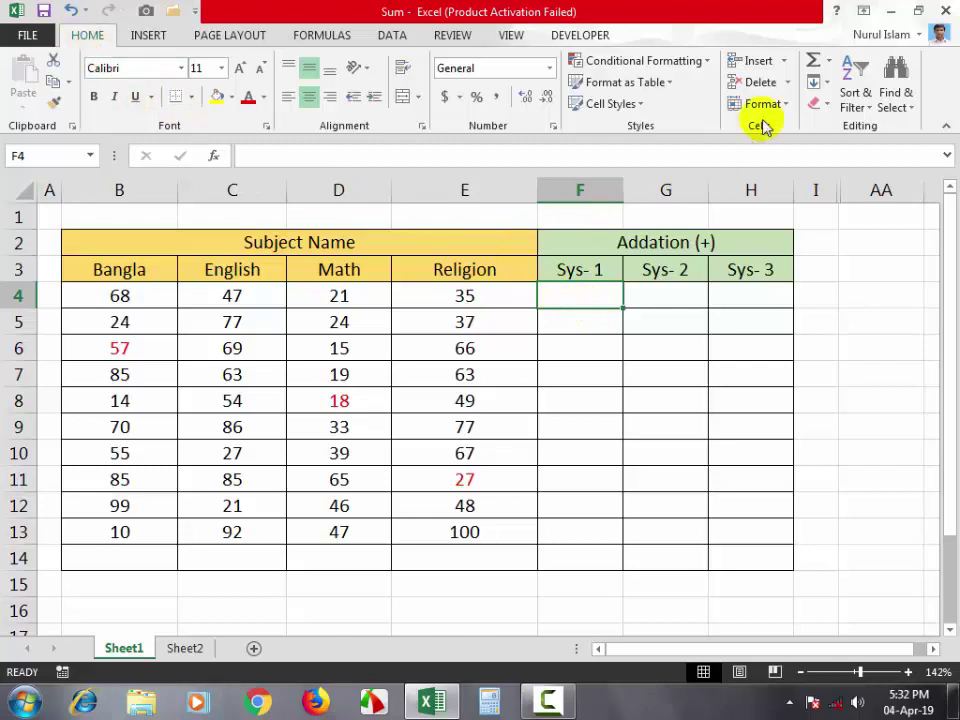
click(816, 66)
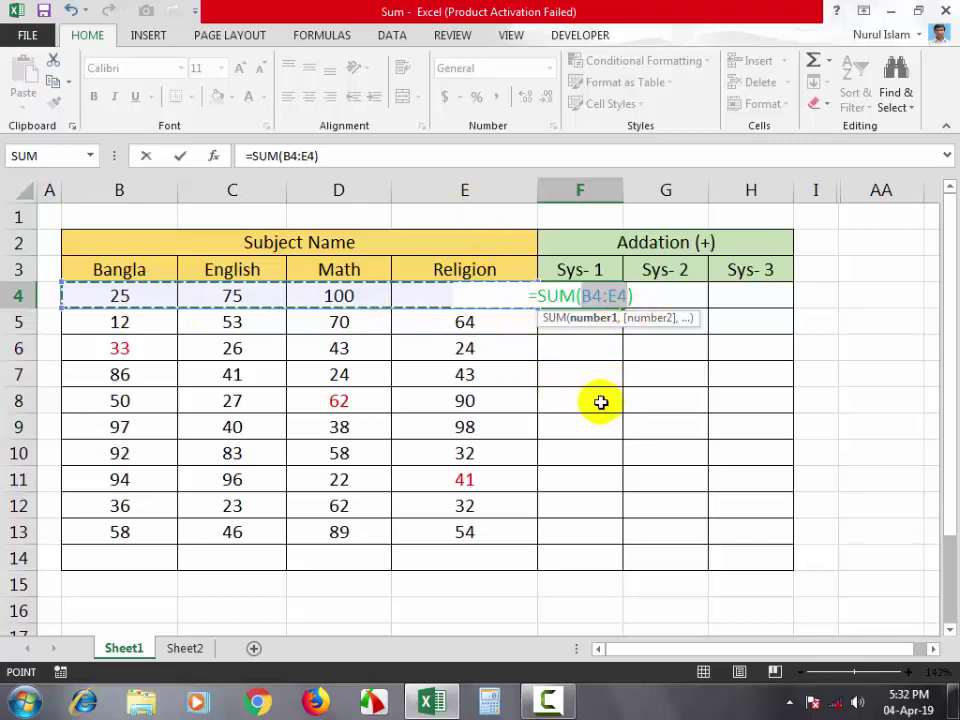
key(Return)
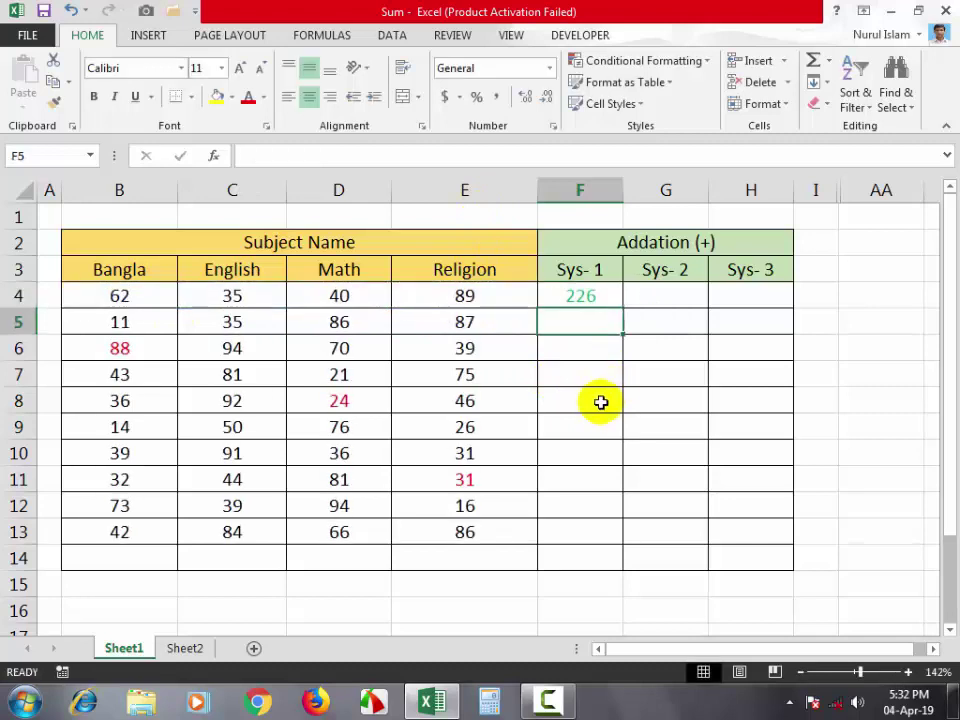
Step: Fill the F4 sum down to F13, and clear the filled Sys- 1 cells again
click(564, 295)
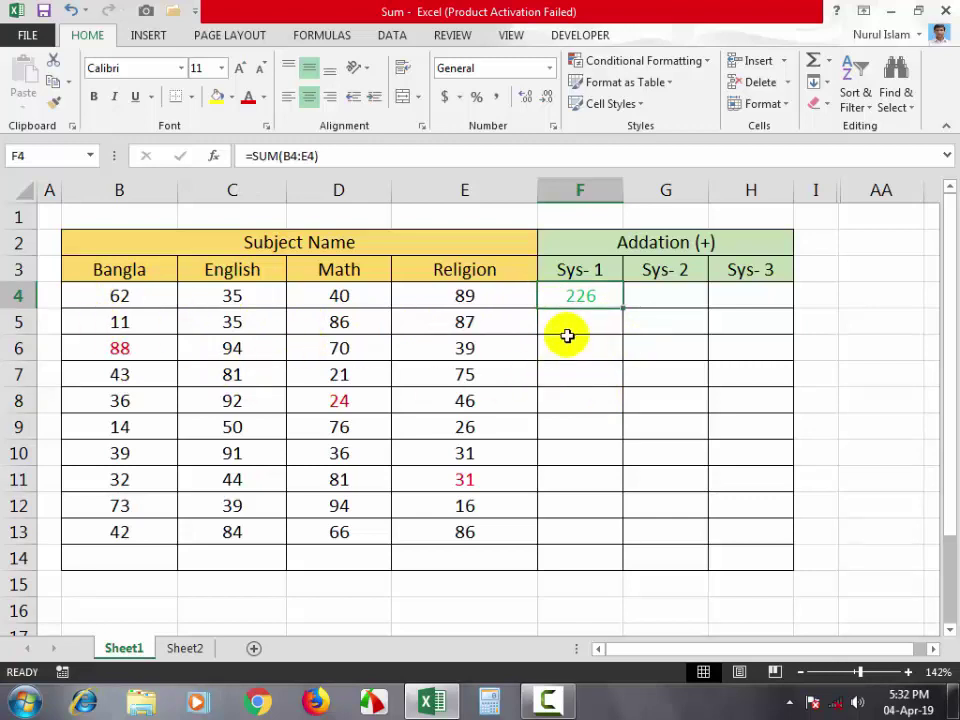
double_click(623, 308)
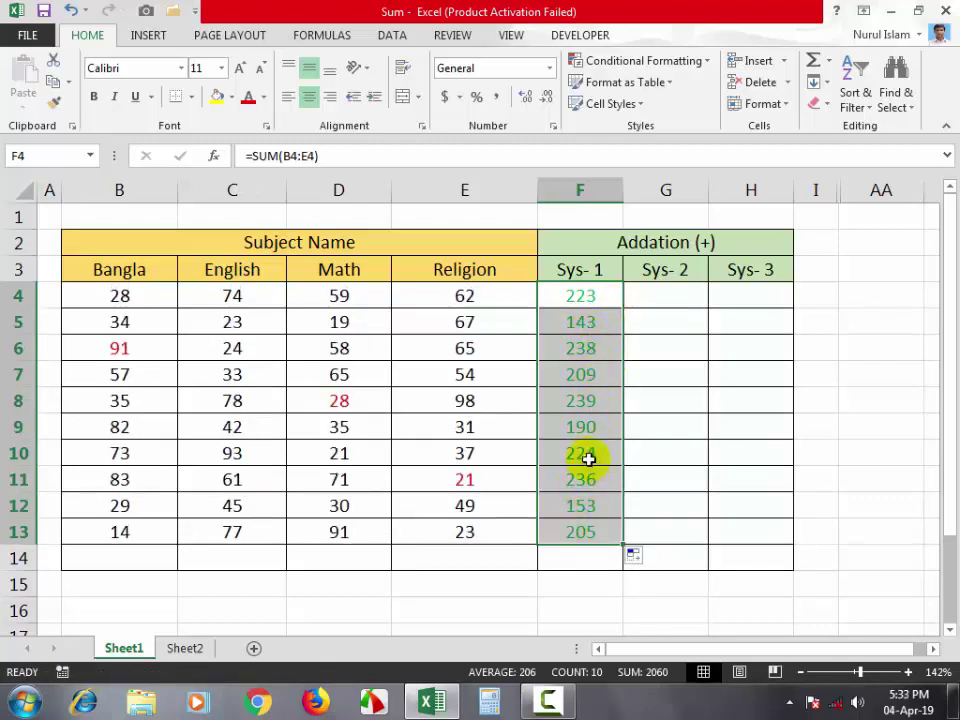
key(Delete)
click(690, 431)
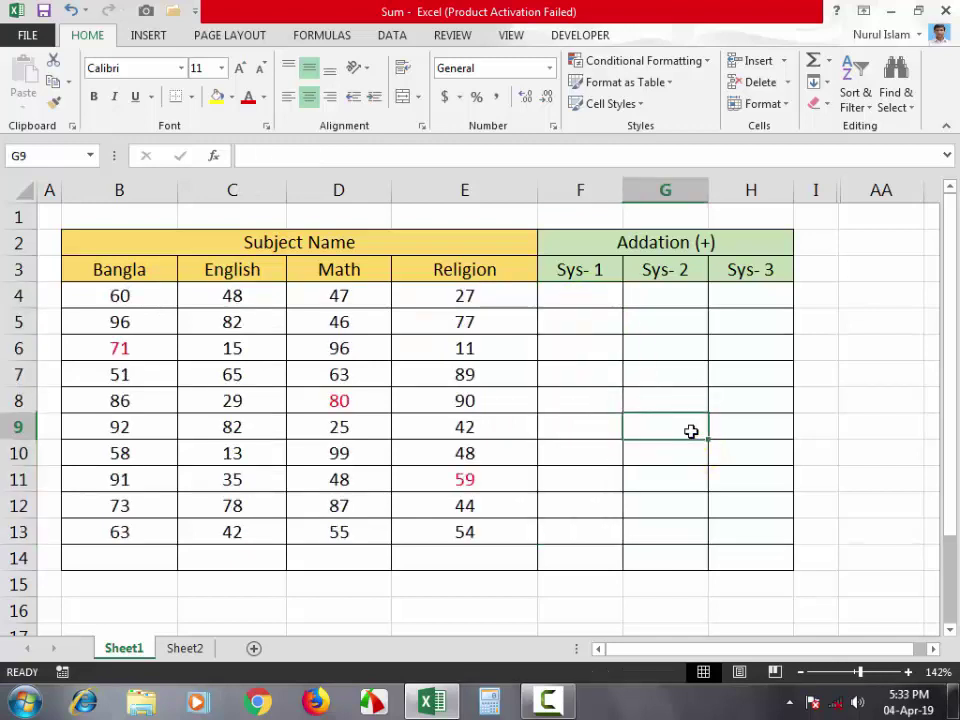
Step: Insert an automatic SUM of B4:E4 in the first Sys- 1 cell, F4
click(576, 295)
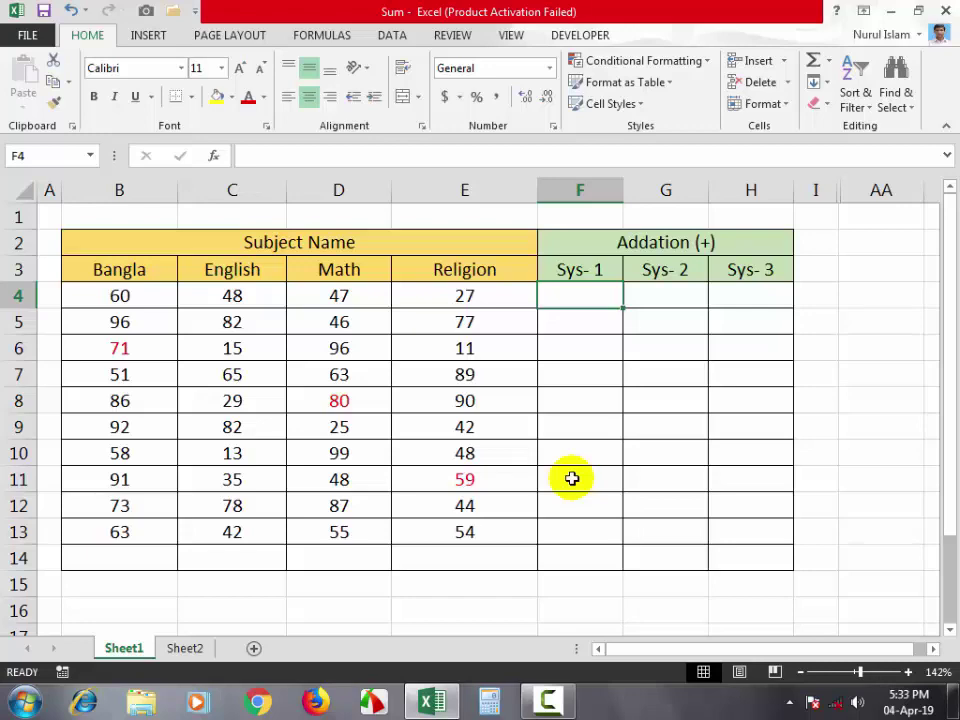
key(alt)
key(alt+=)
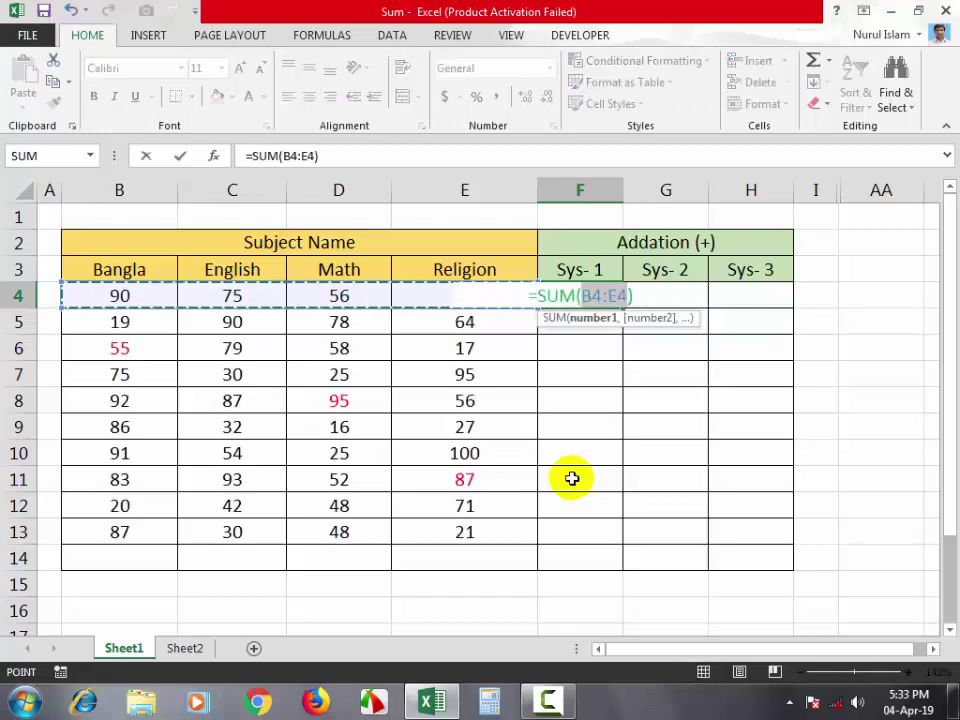
key(Return)
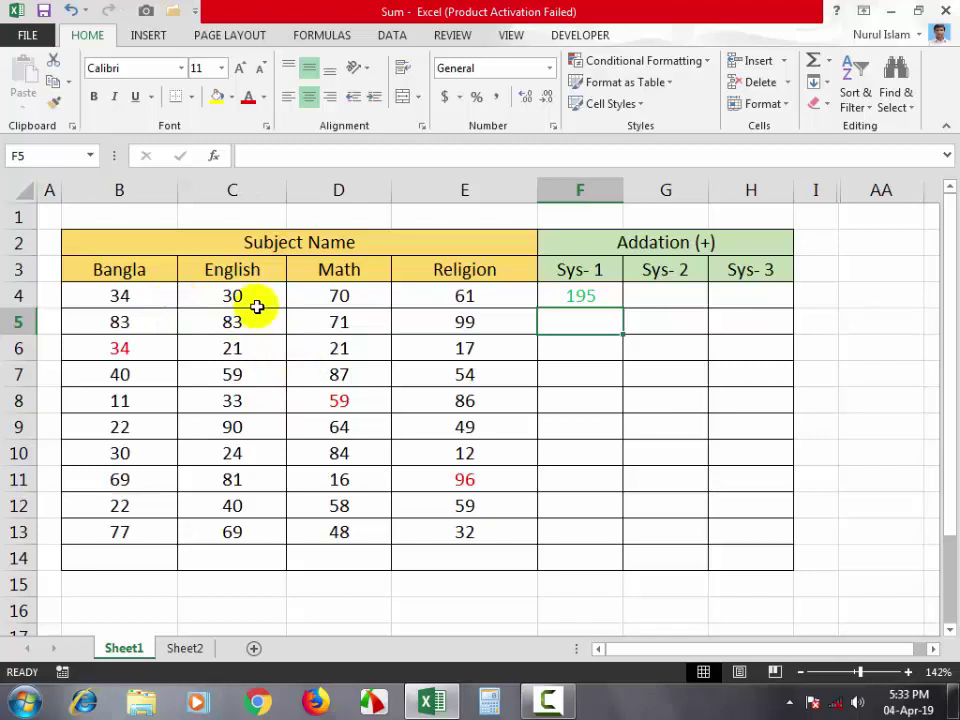
Step: Clear the sum formula from cell F4
click(786, 454)
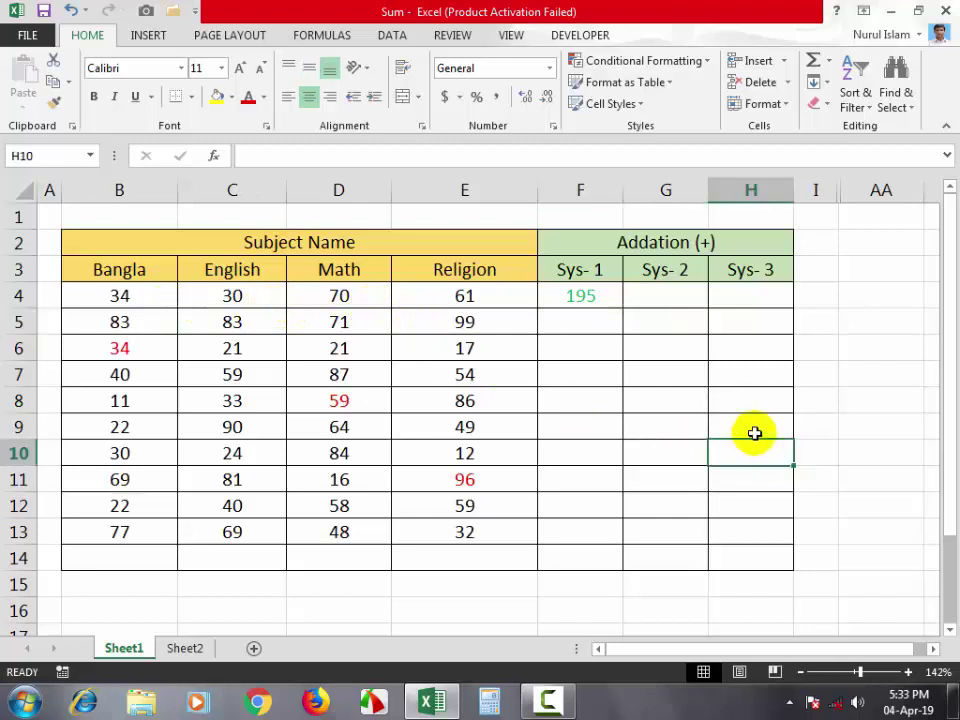
double_click(754, 433)
click(754, 454)
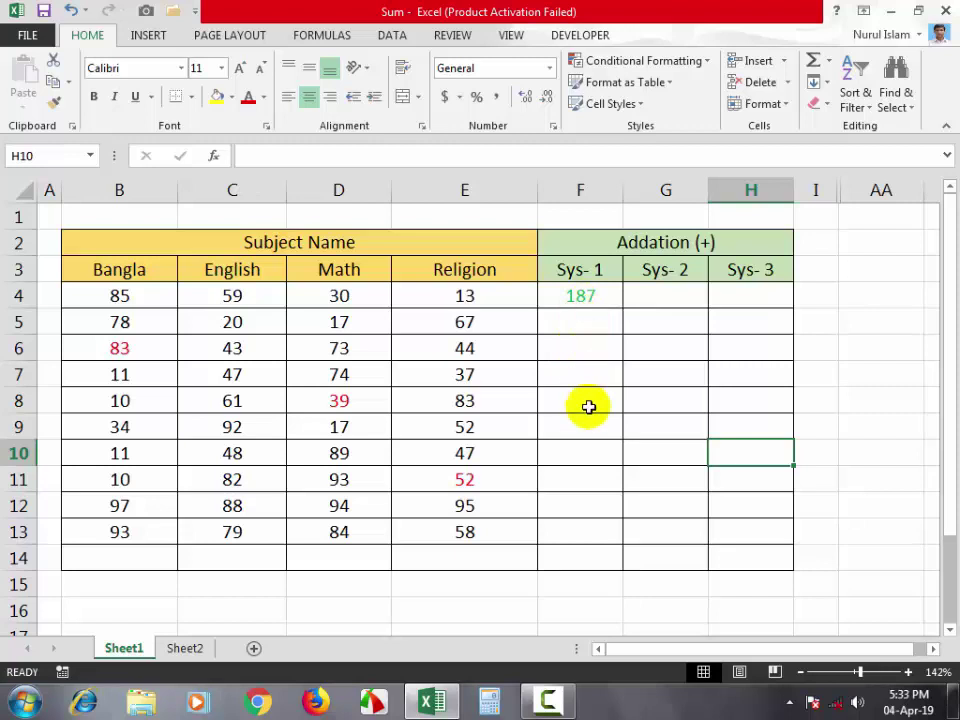
click(576, 296)
key(Delete)
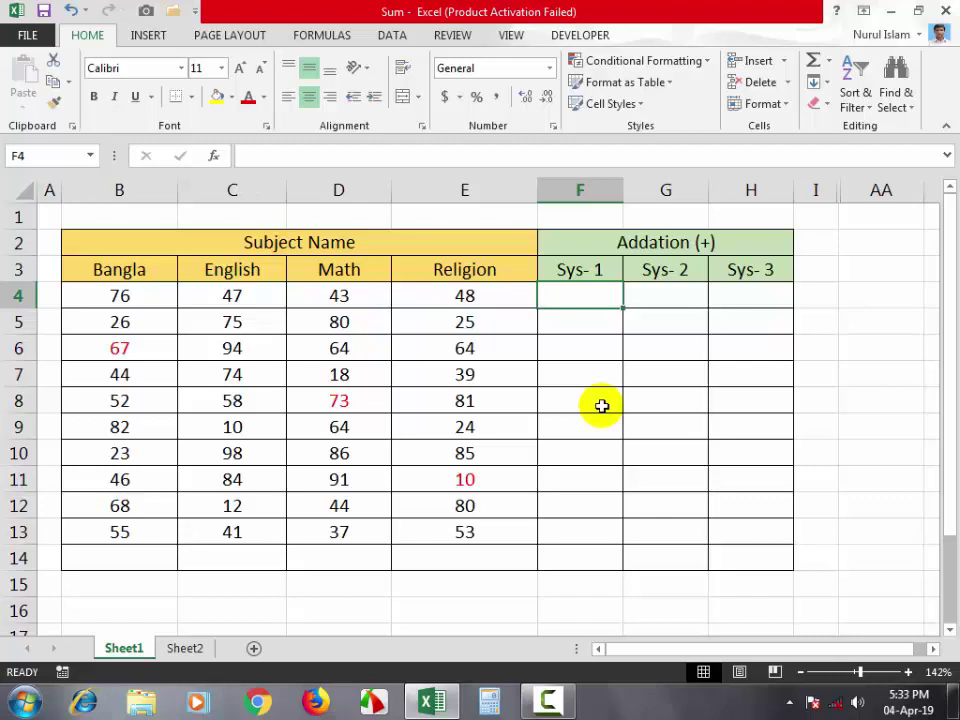
Step: Enter the formula =sum(B4:E4) in cell F4, picking the first and last marks of row 4 as the range
text(=)
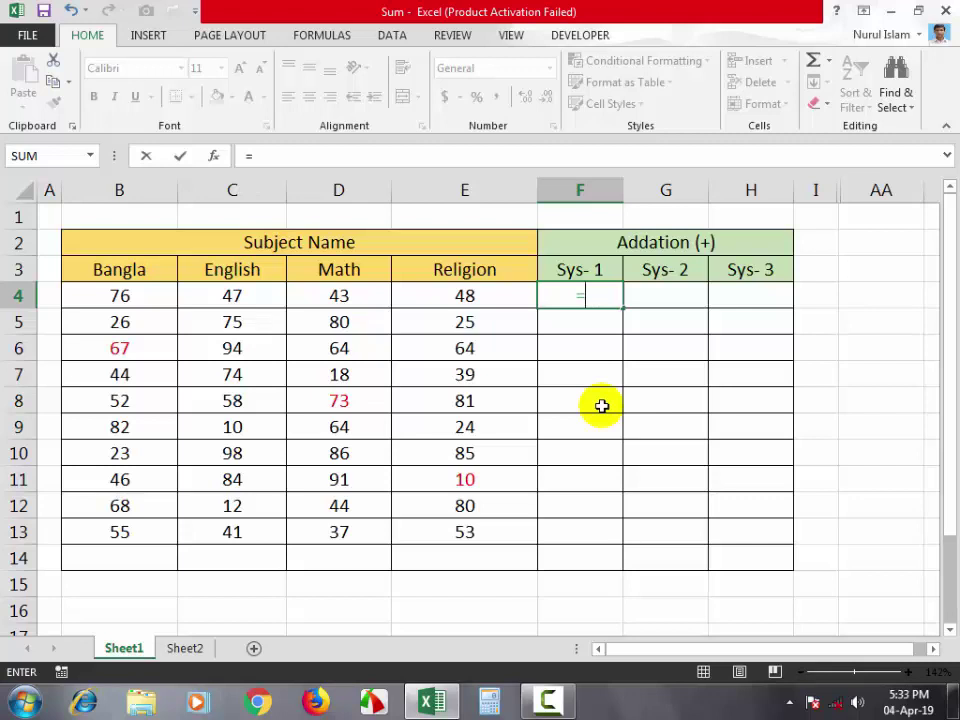
text(sum)
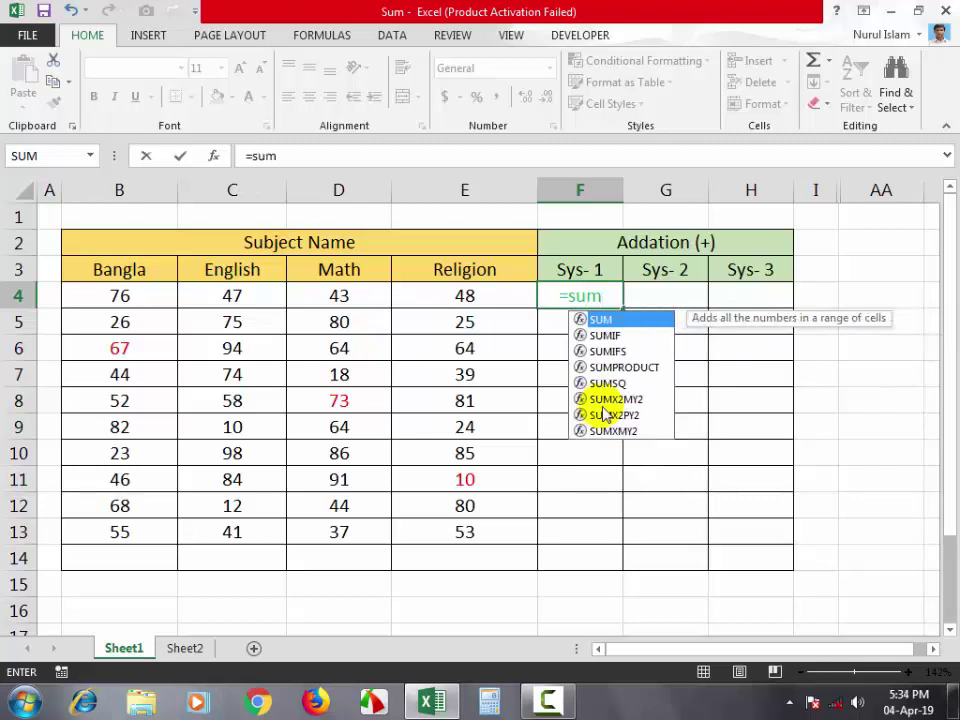
text(()
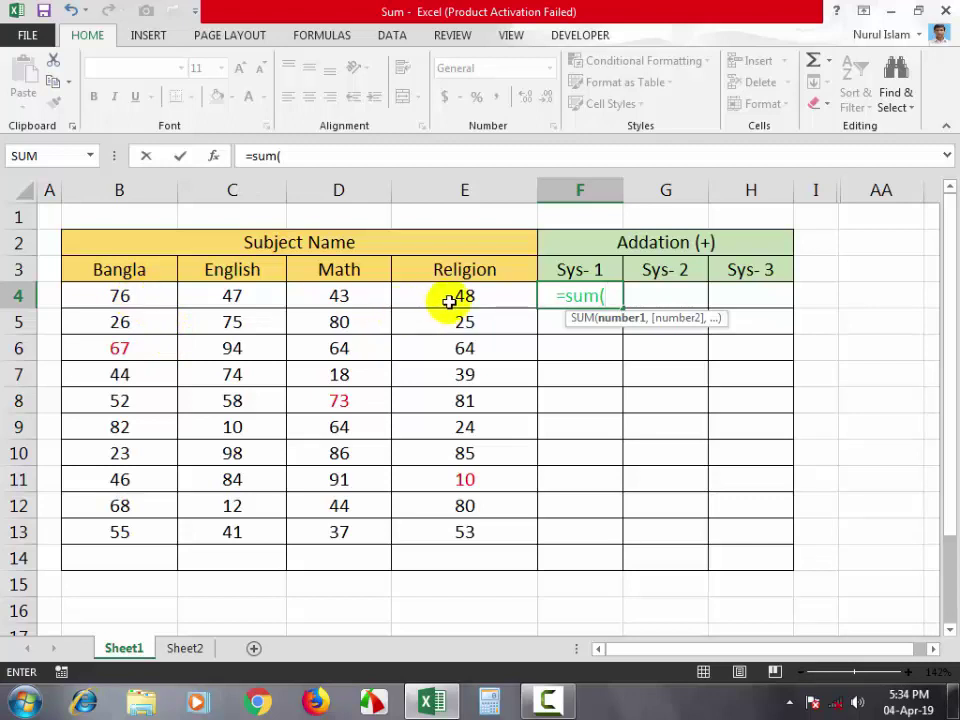
click(120, 296)
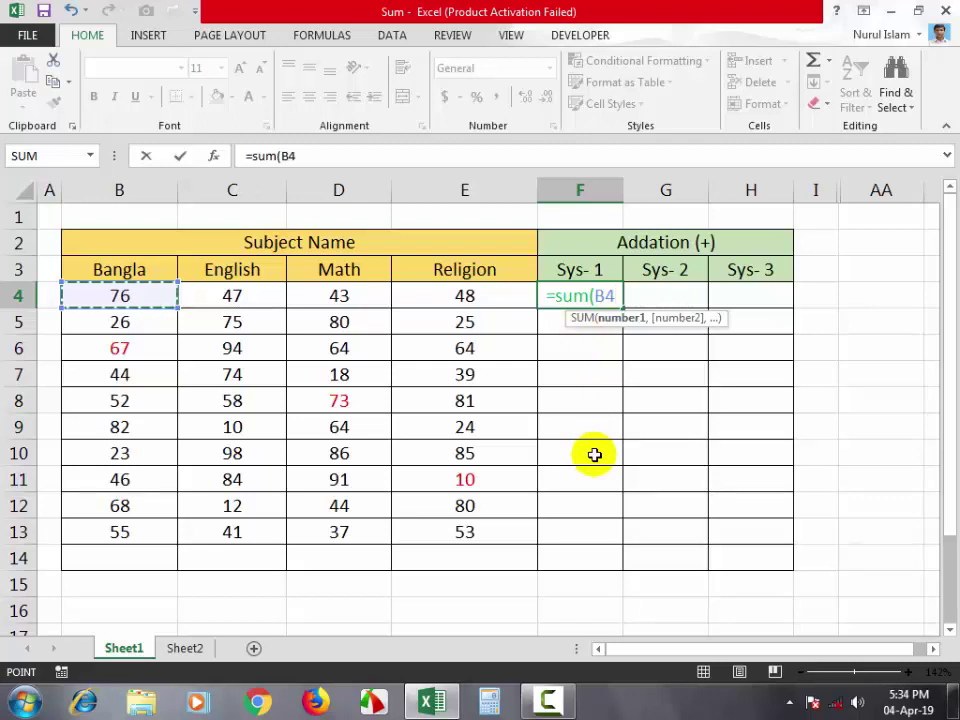
text(:)
drag(412, 296, 130, 310)
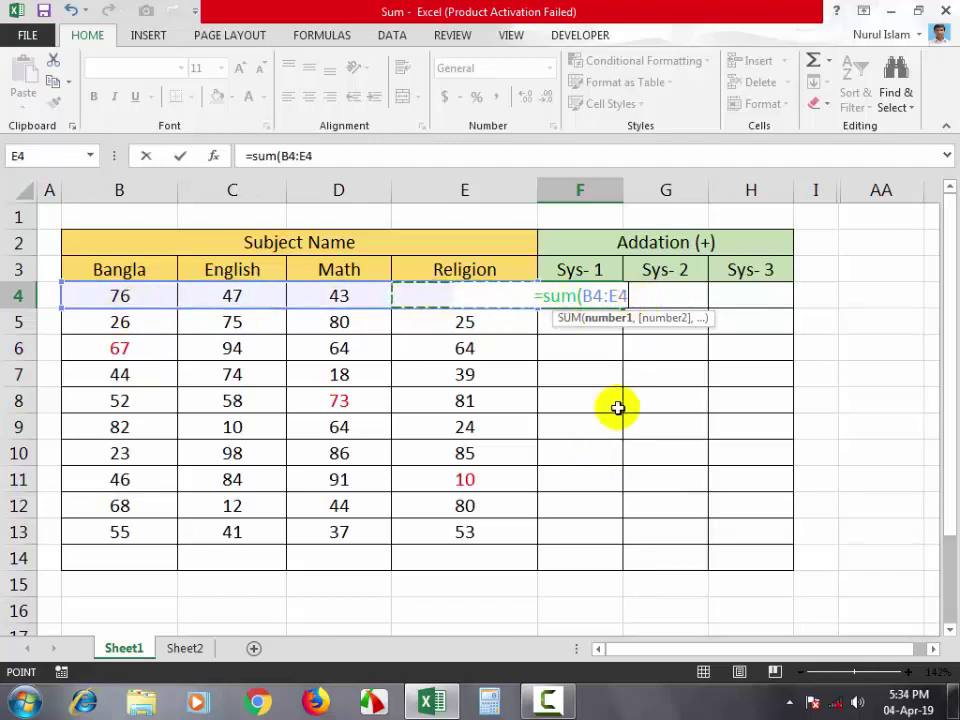
text())
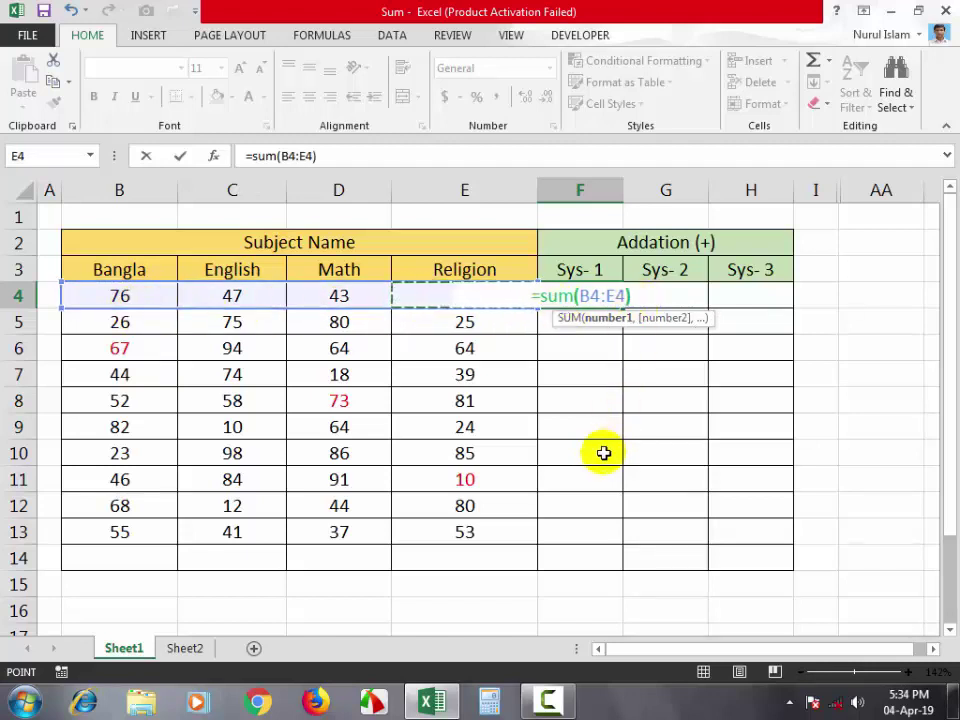
key(Return)
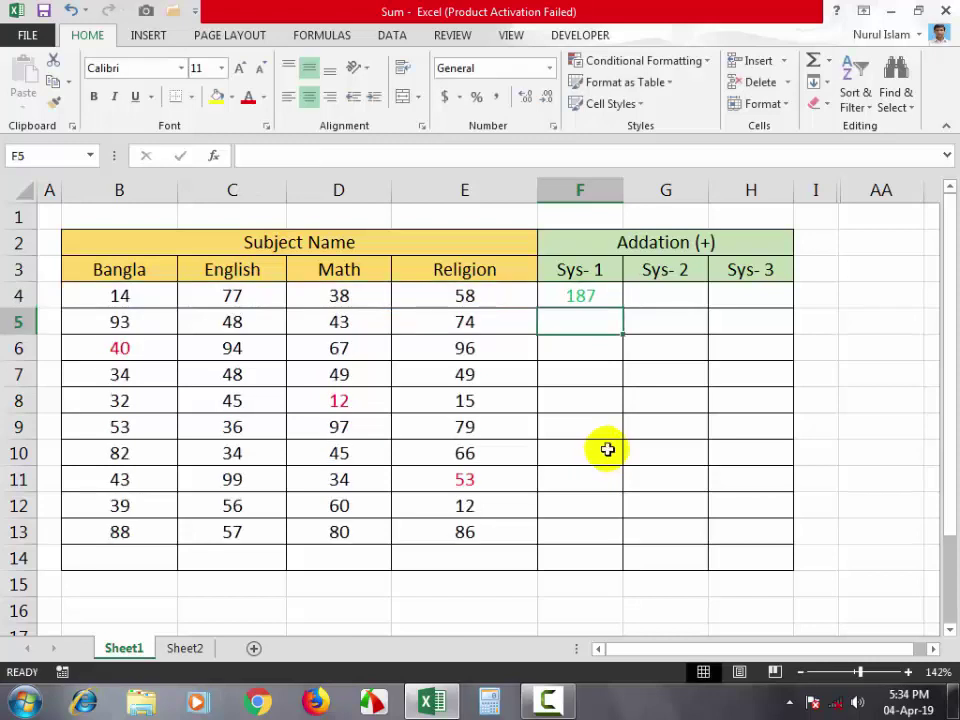
Step: Fill the F4 sum formula down the Sys- 1 column to F13
click(585, 299)
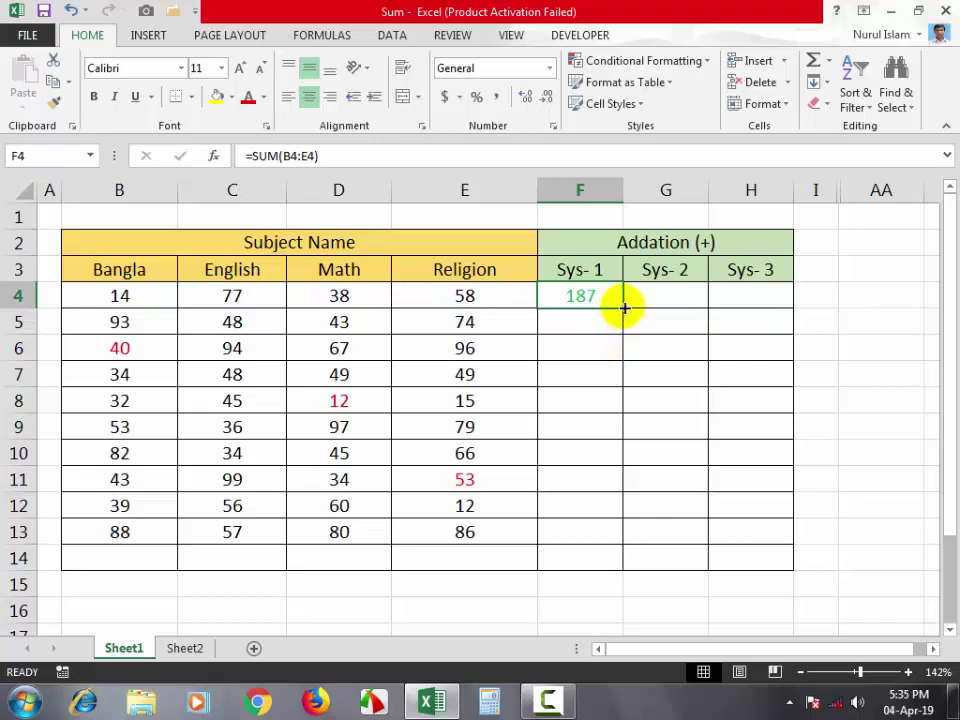
drag(624, 308, 626, 540)
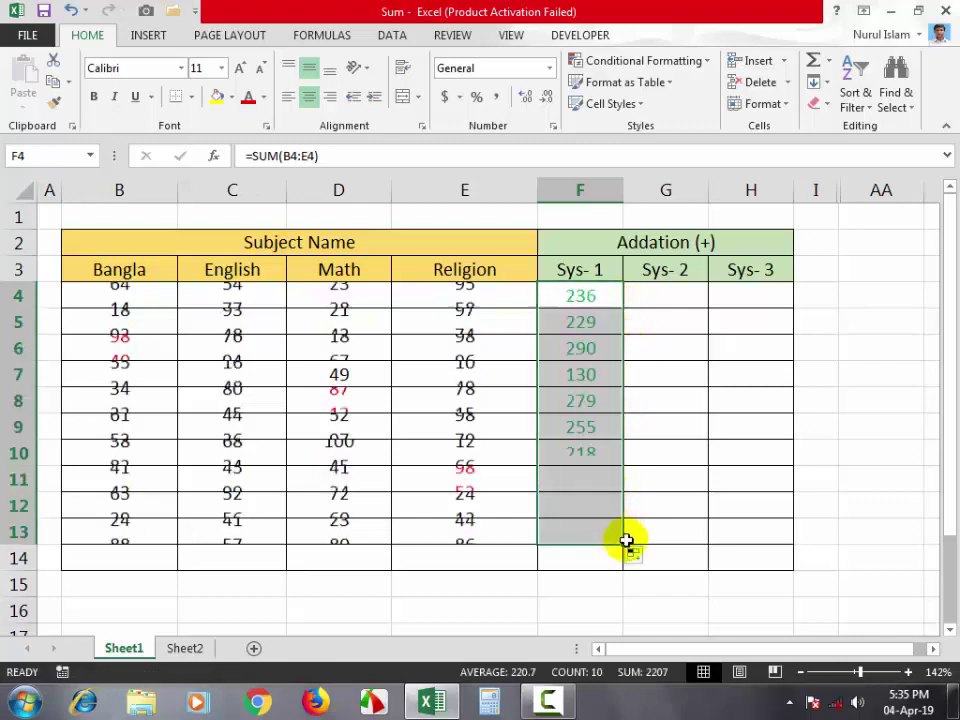
click(703, 429)
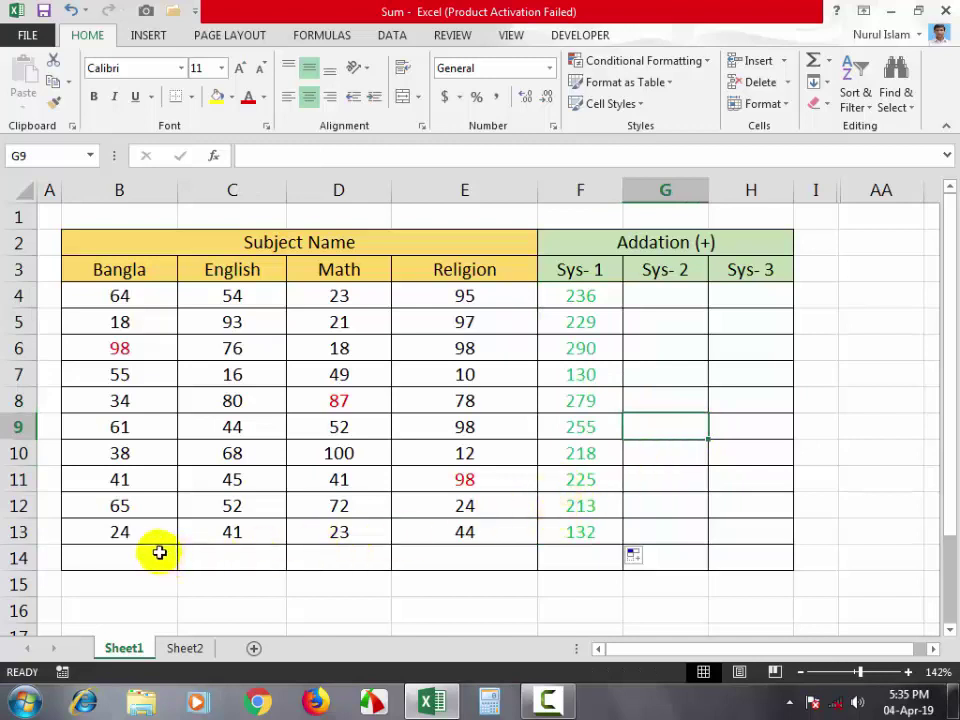
click(124, 296)
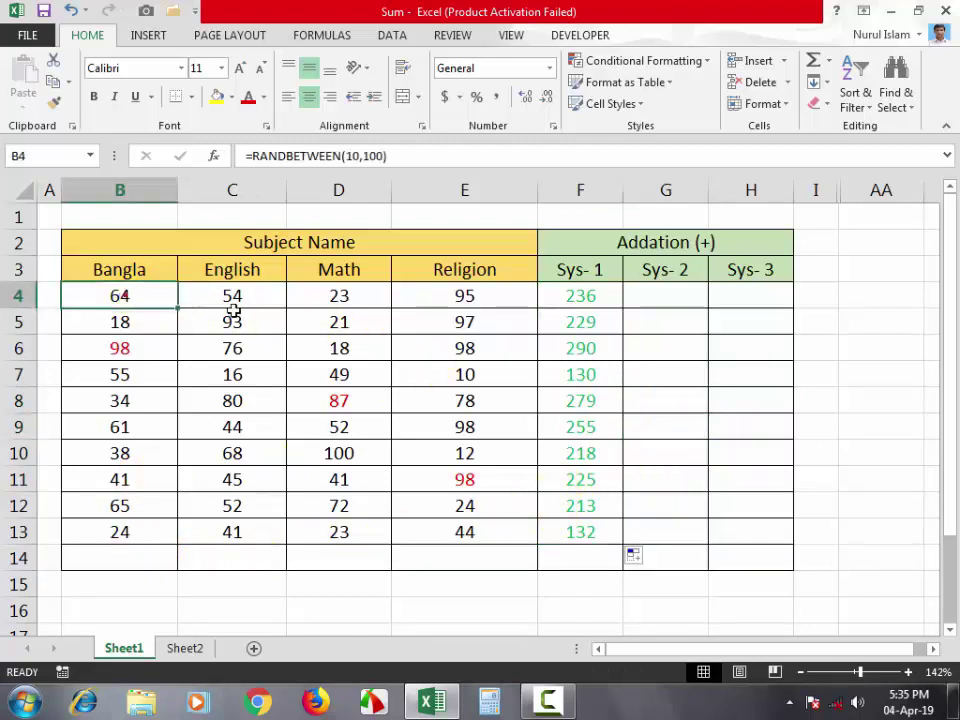
drag(120, 296, 495, 302)
click(146, 313)
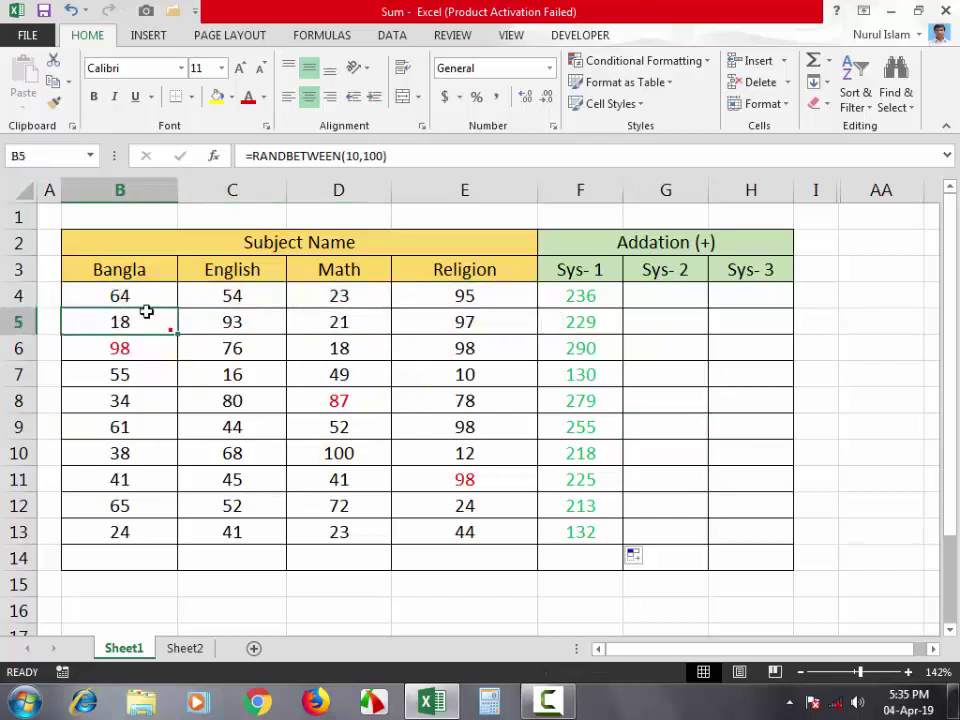
drag(143, 300, 132, 534)
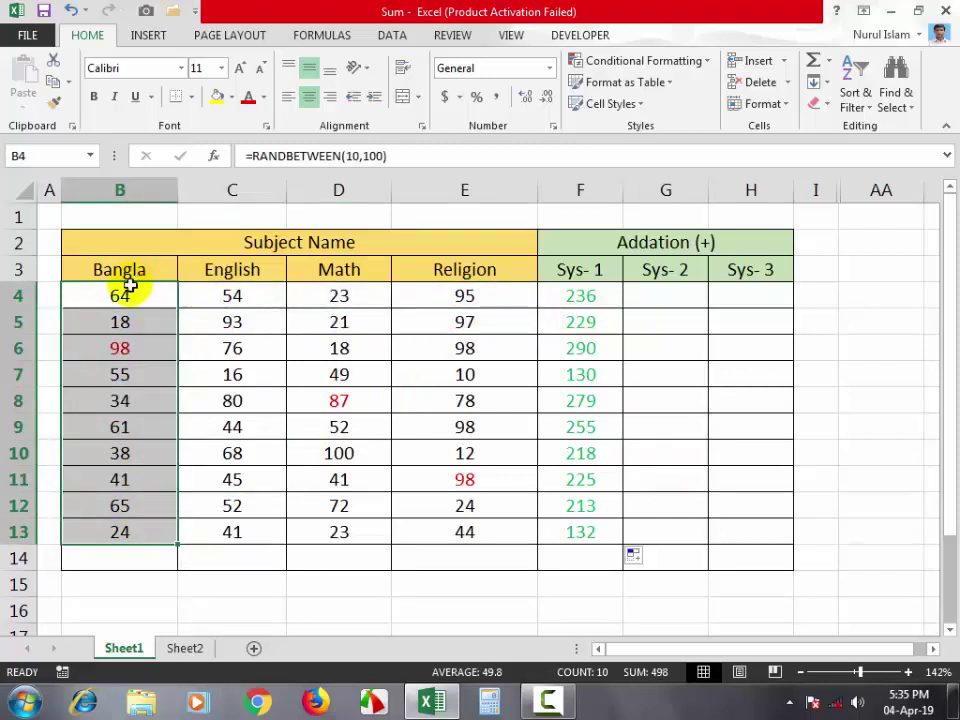
click(122, 296)
click(107, 534)
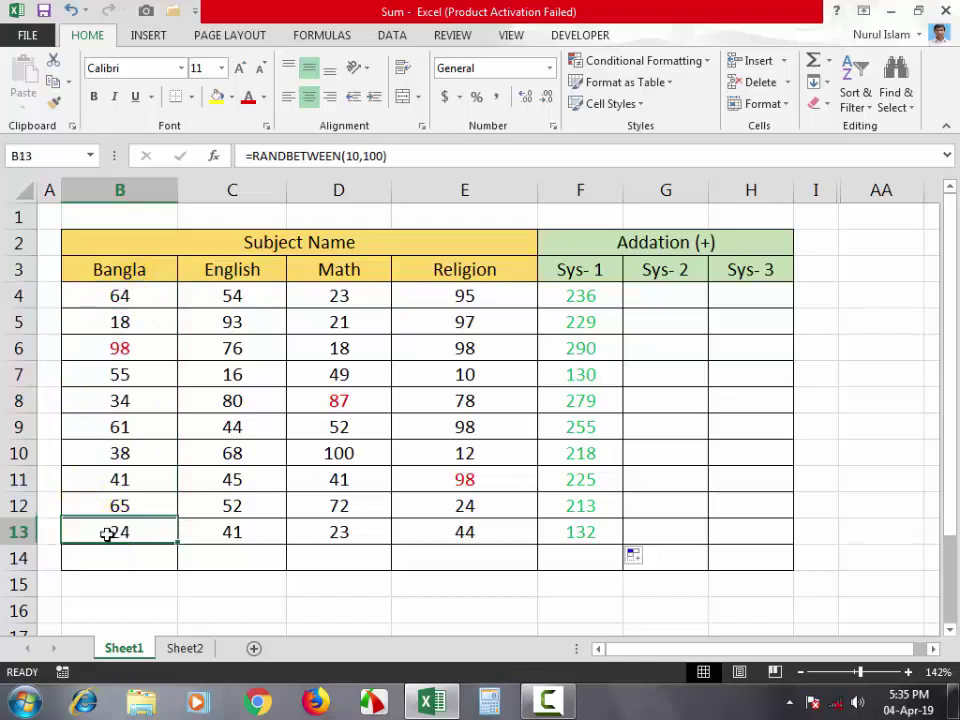
Step: Total the Bangla marks in cell B14 with an automatic SUM of B4:B13
click(138, 556)
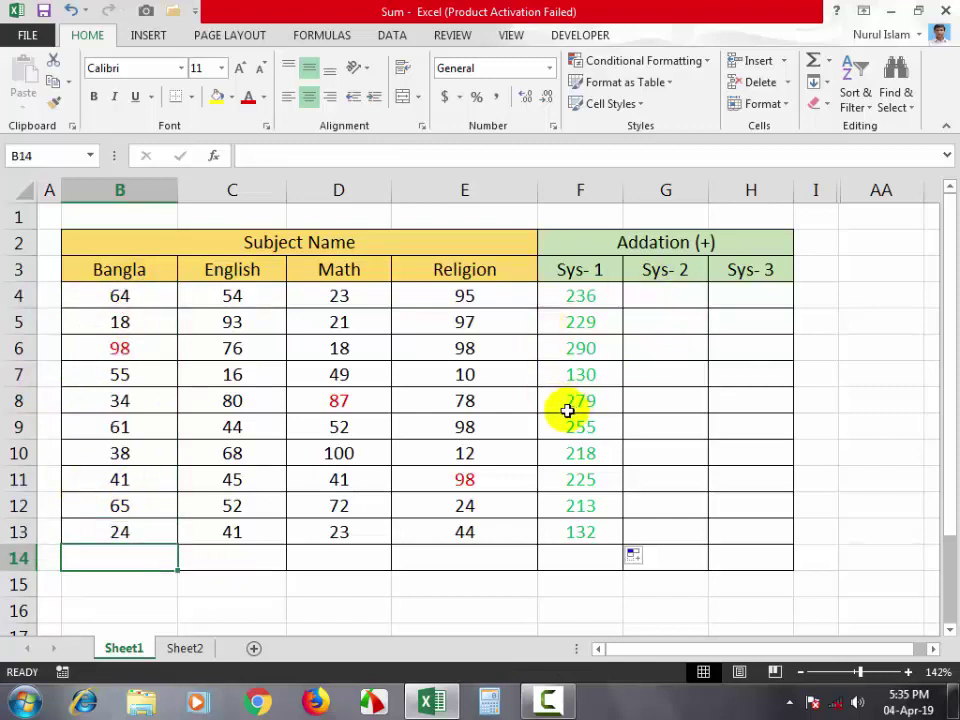
key(alt+=)
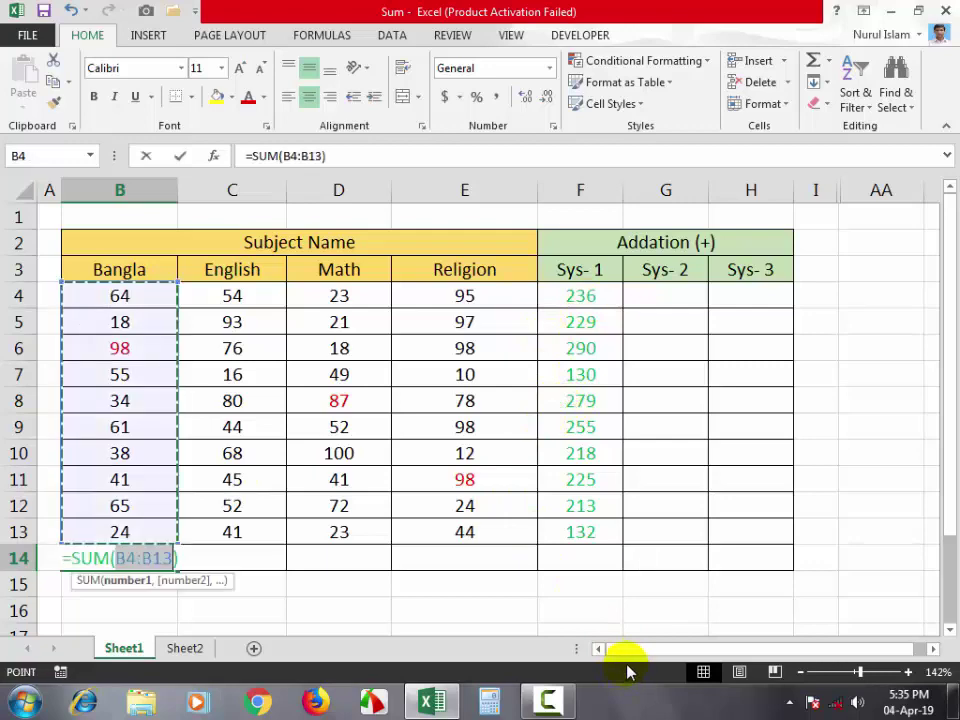
key(Return)
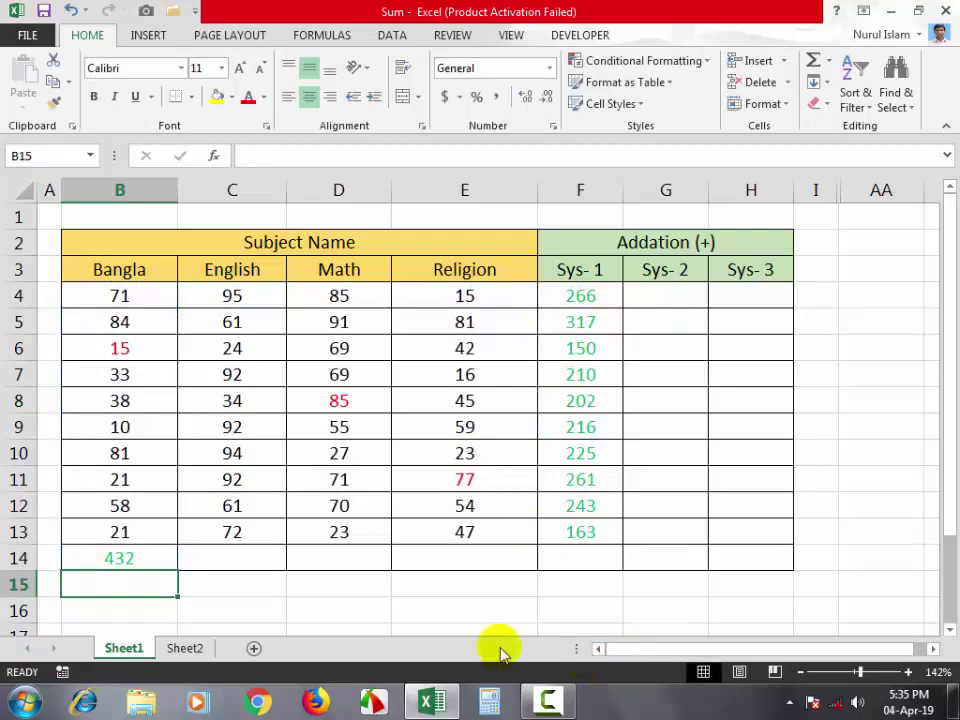
Step: Fill the B14 total formula across row 14 to F14, and check the sum formulas in F4 and B14
click(146, 560)
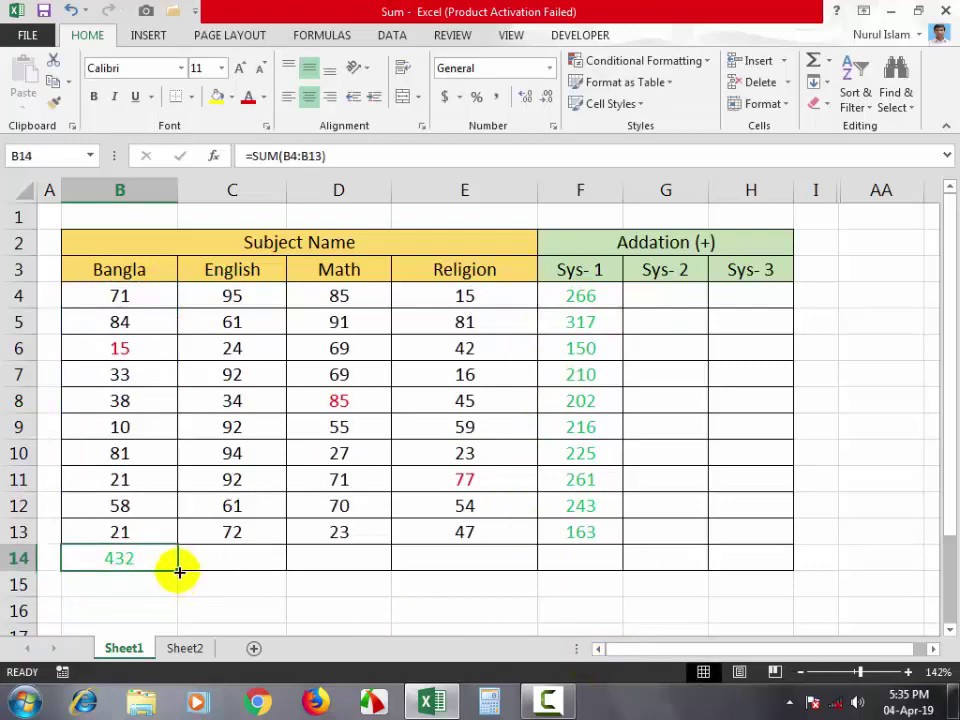
drag(177, 570, 580, 568)
click(133, 561)
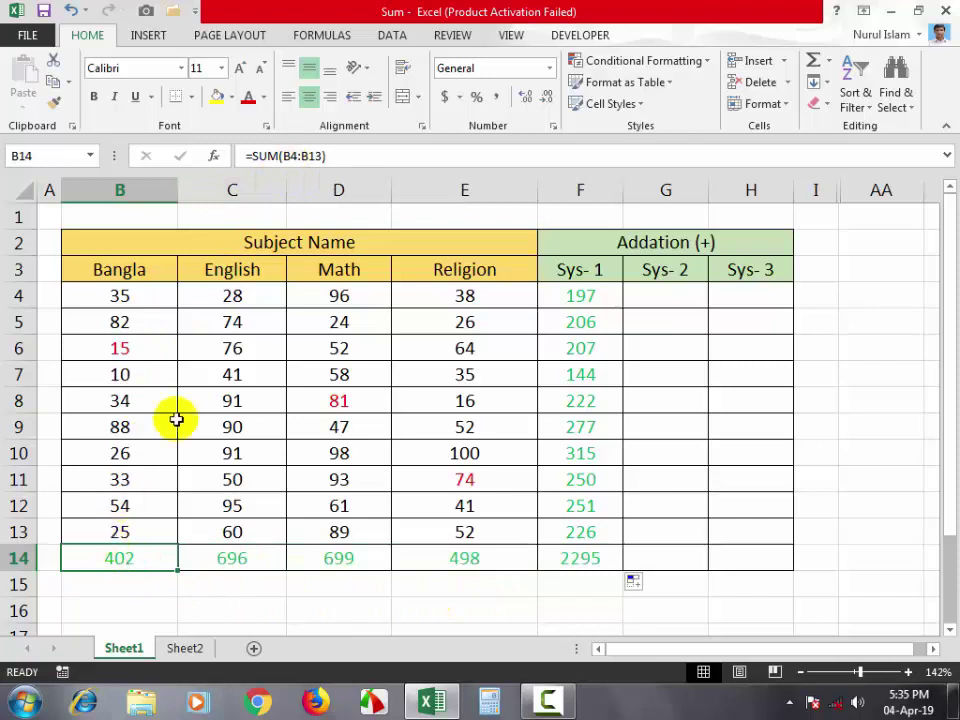
click(576, 295)
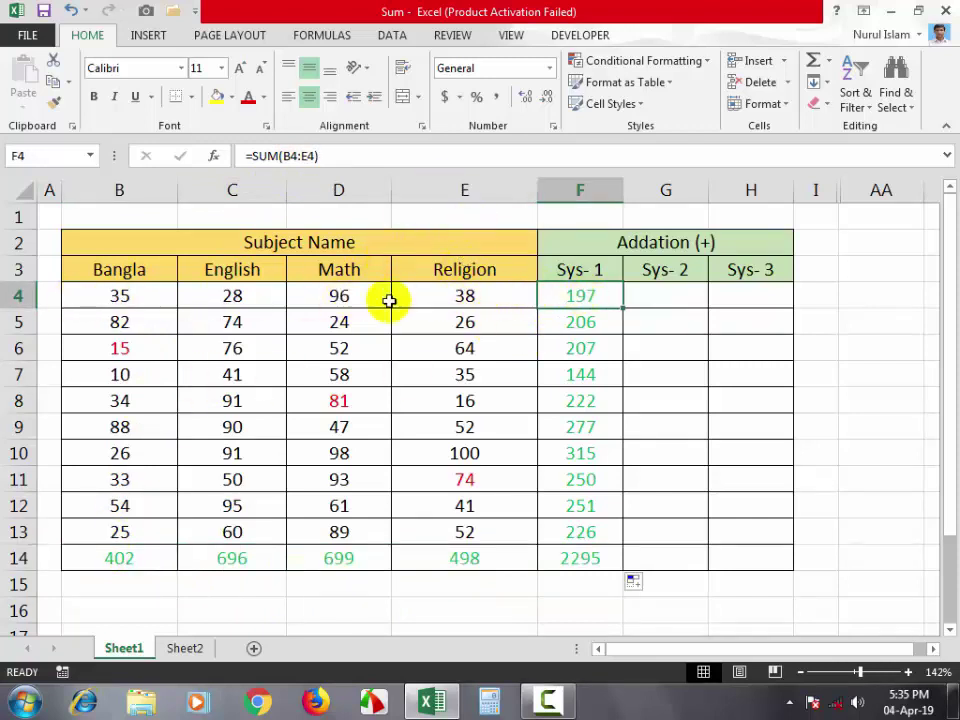
click(144, 559)
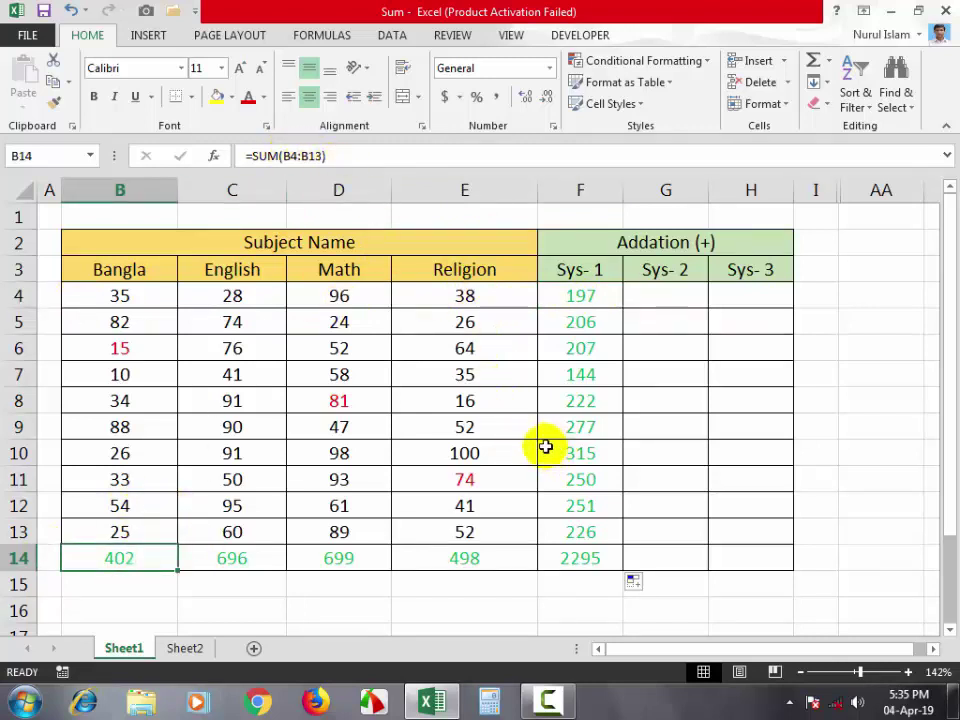
Step: Switch to Calculator, add the row 4 marks as 35 + 28 + 96 + 38, and return to the worksheet
click(665, 297)
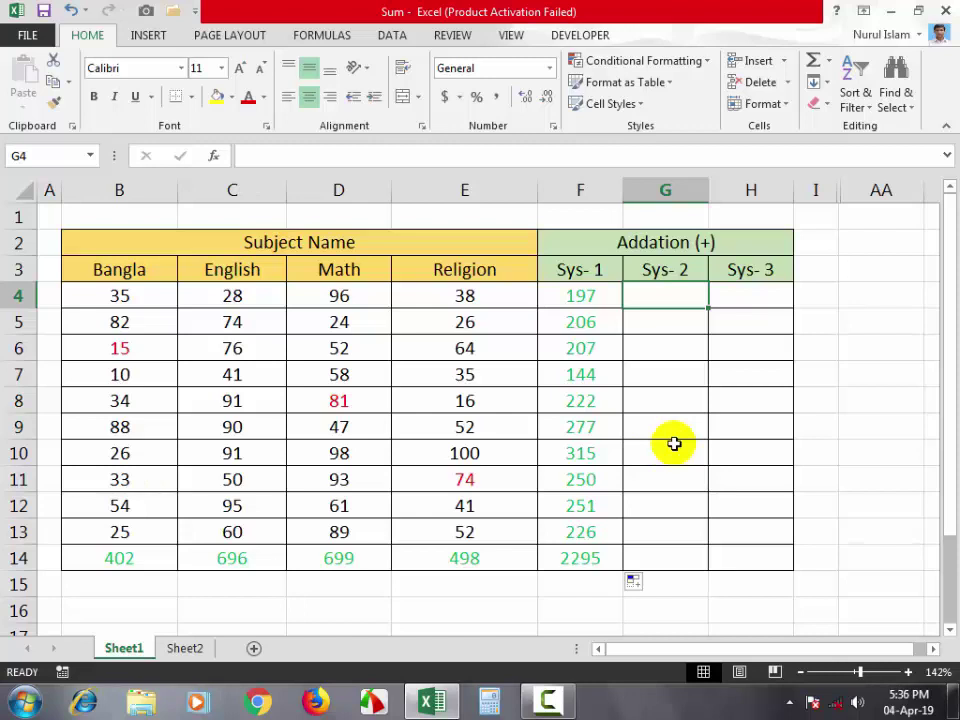
click(492, 703)
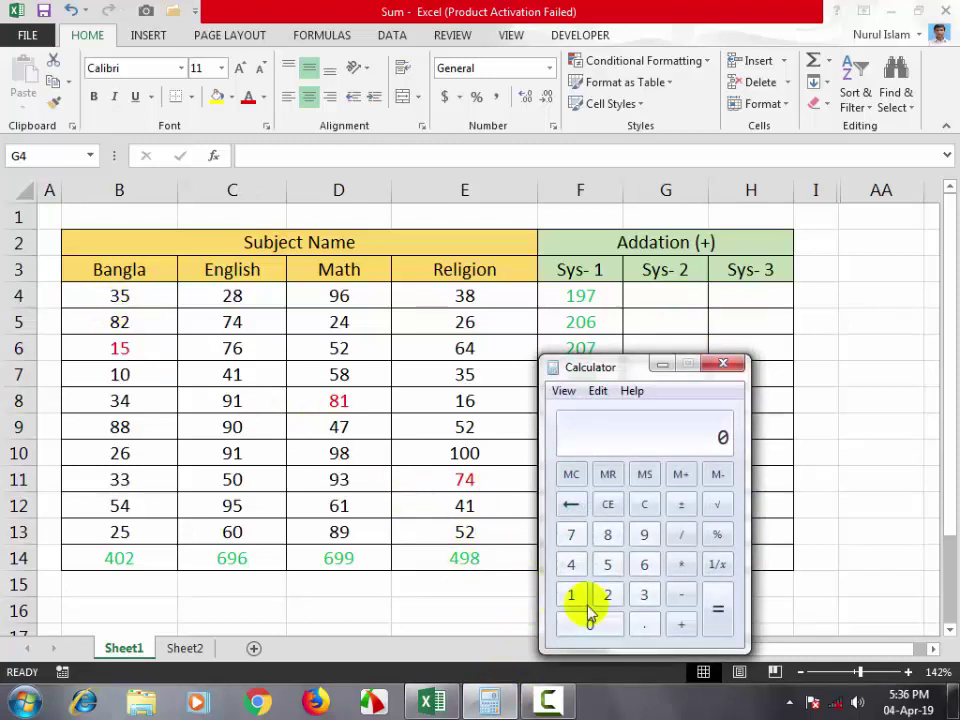
click(644, 594)
click(610, 566)
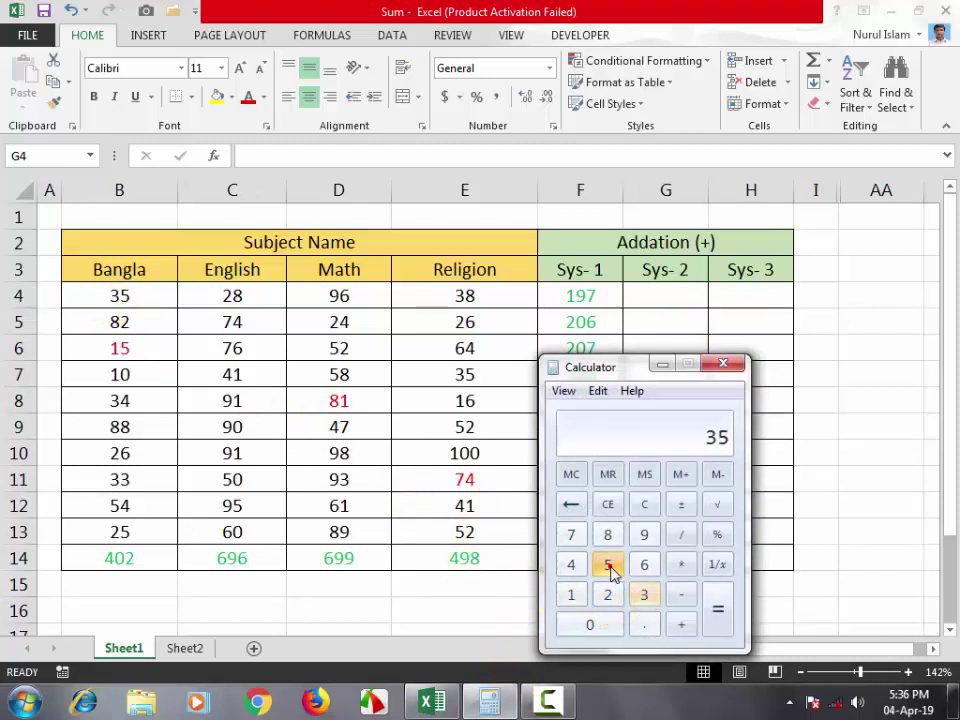
click(679, 625)
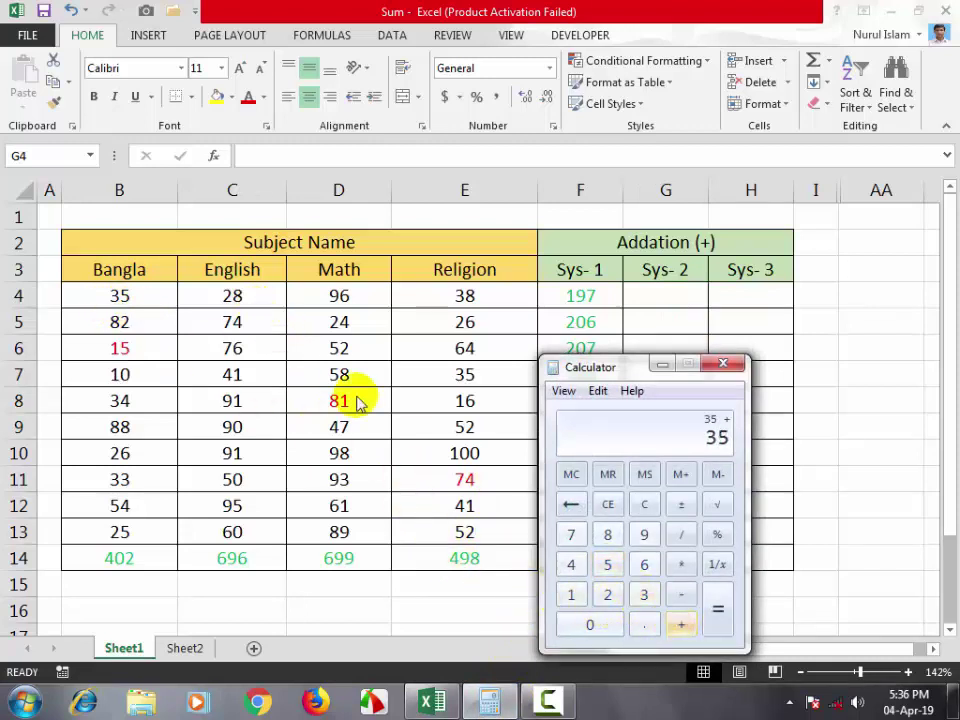
click(608, 596)
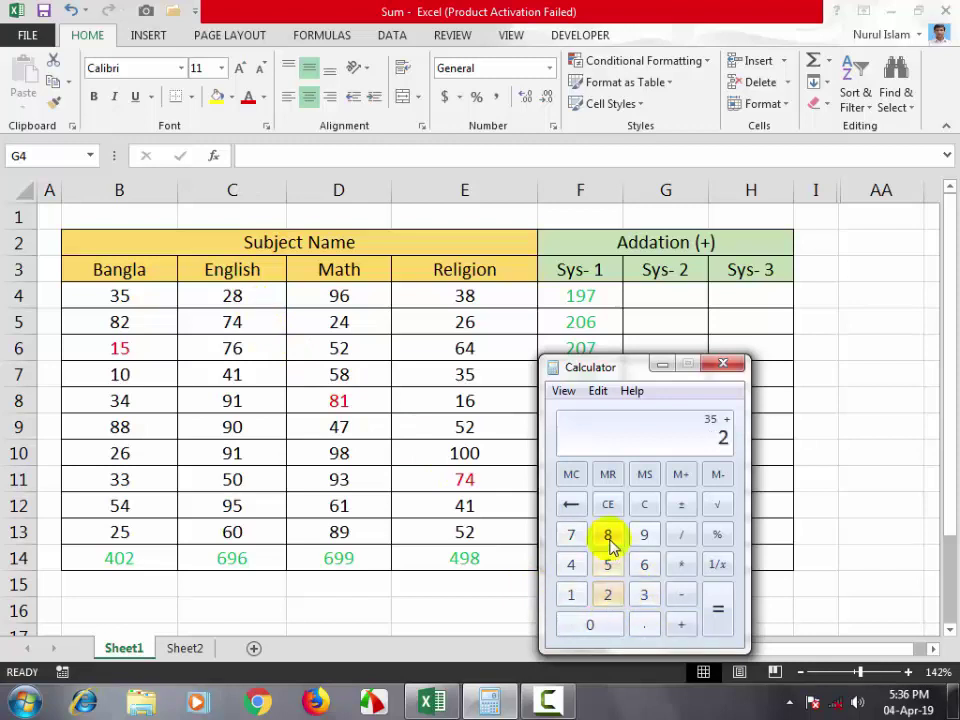
click(608, 536)
click(681, 626)
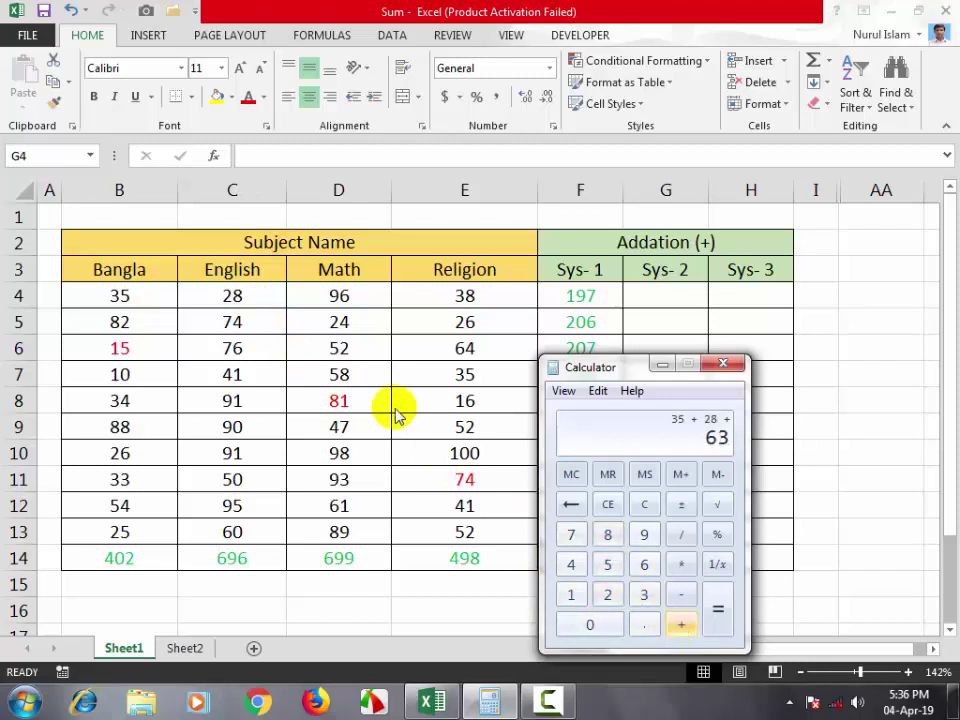
click(643, 535)
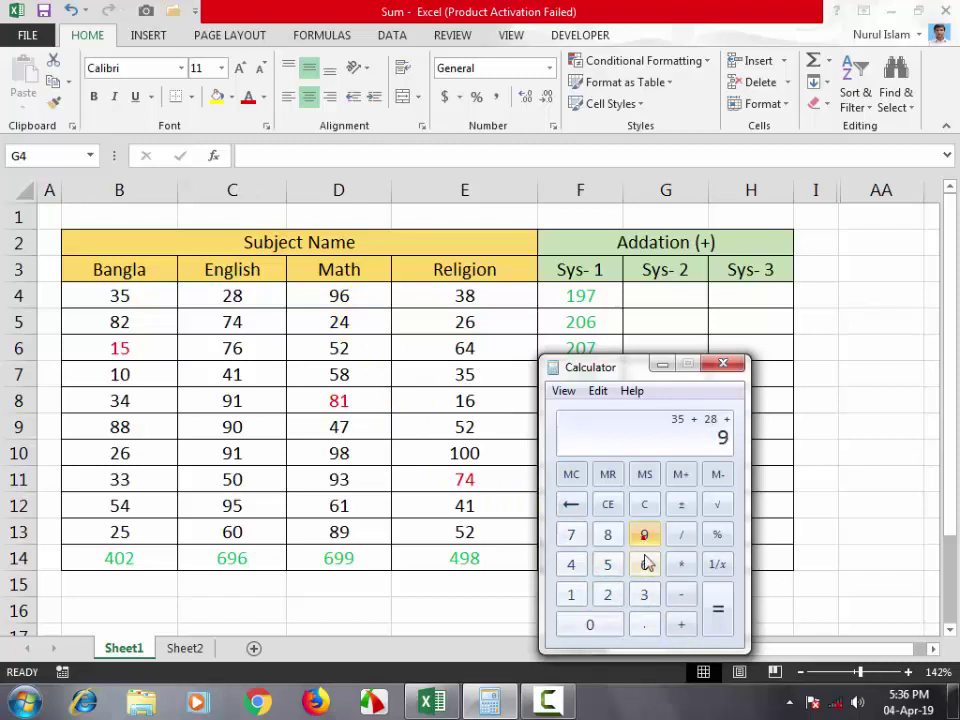
click(644, 564)
click(681, 626)
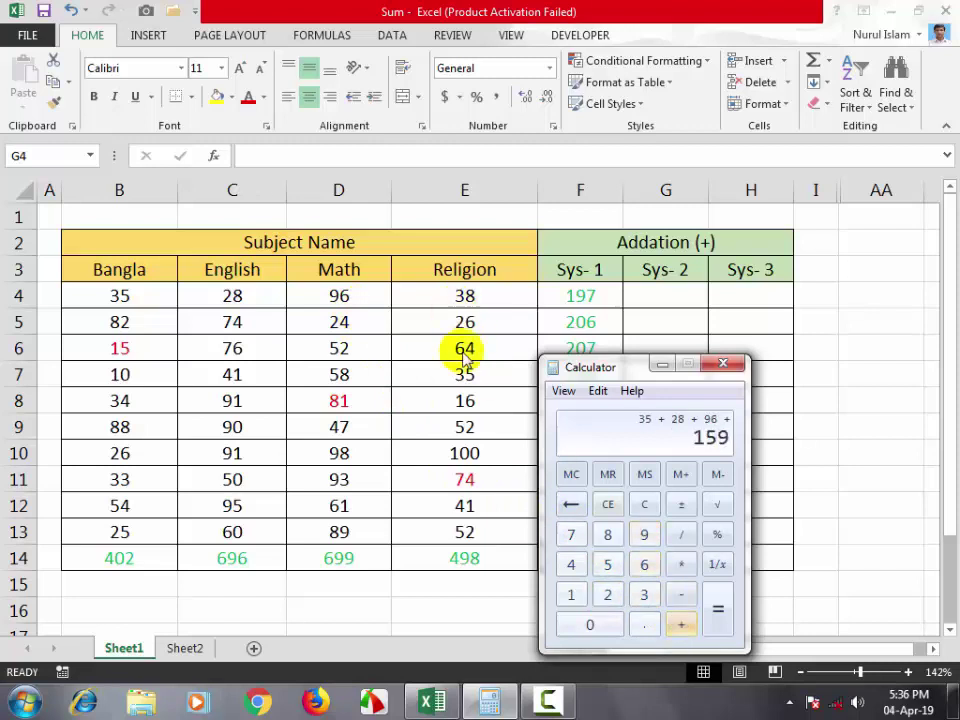
click(644, 595)
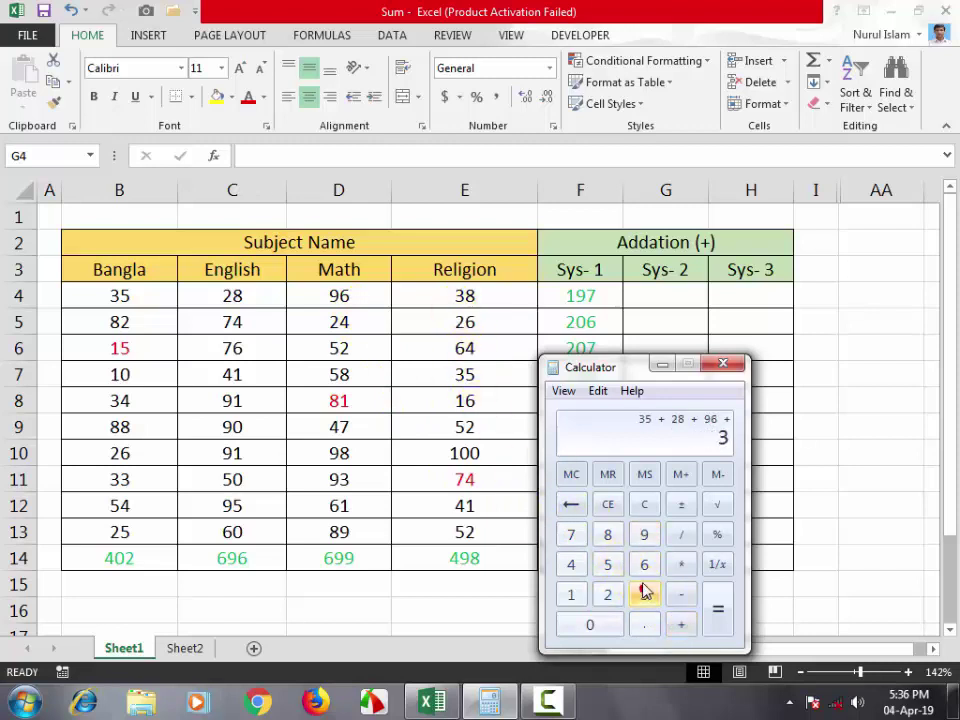
click(610, 538)
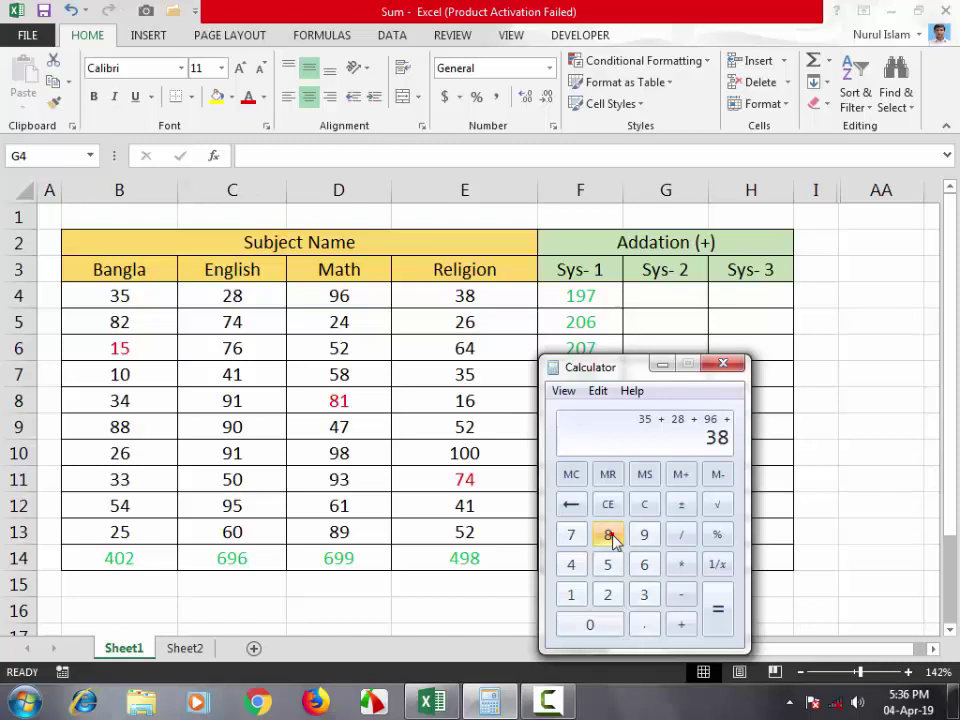
click(719, 616)
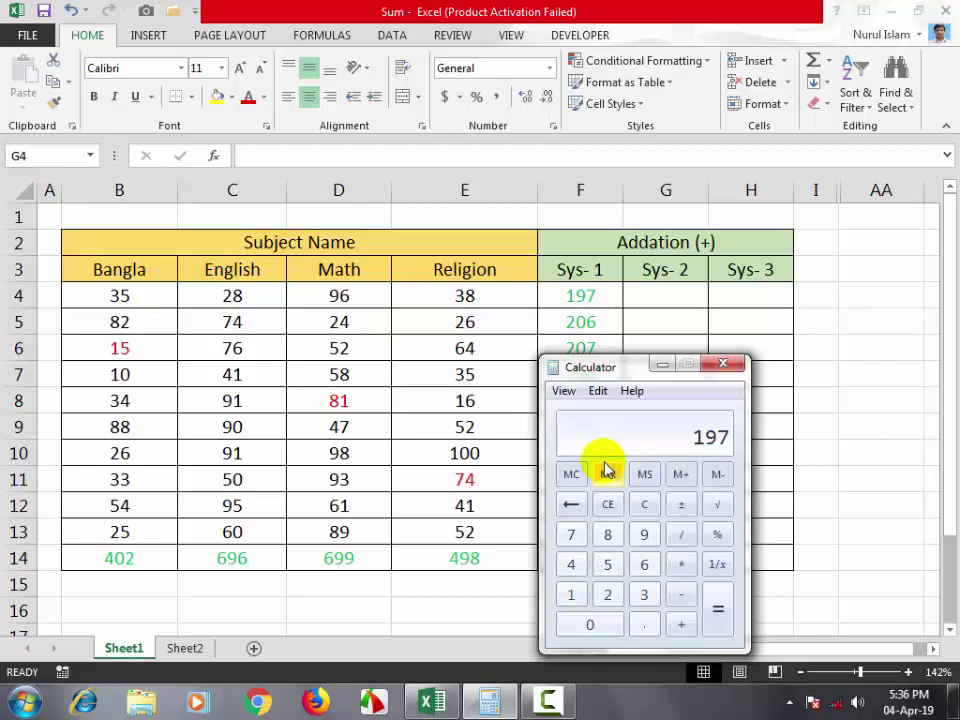
click(662, 364)
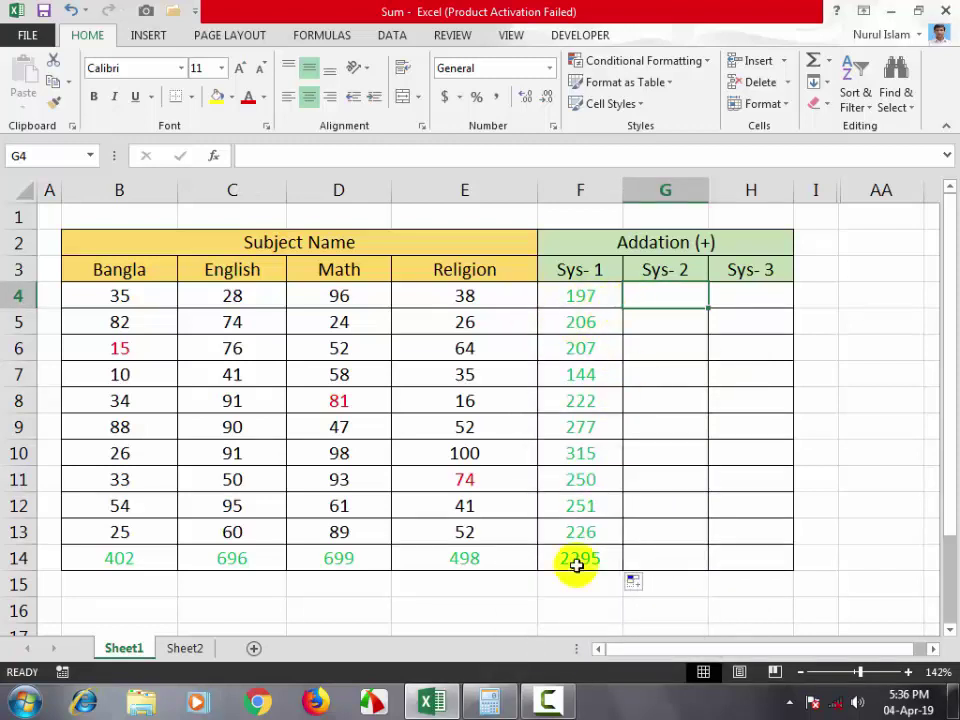
click(497, 706)
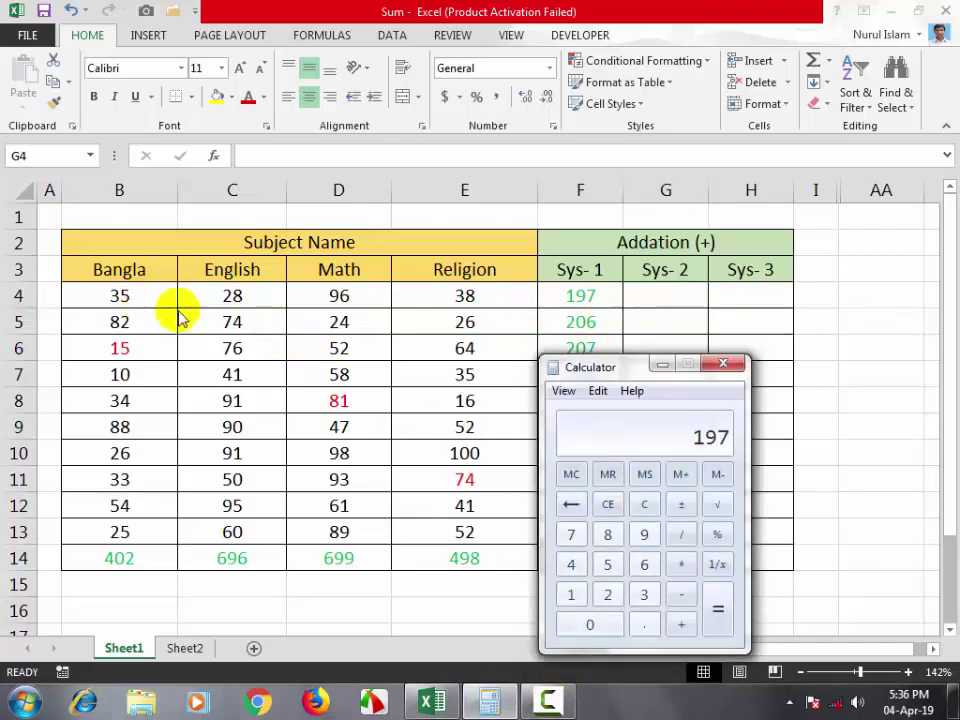
click(662, 365)
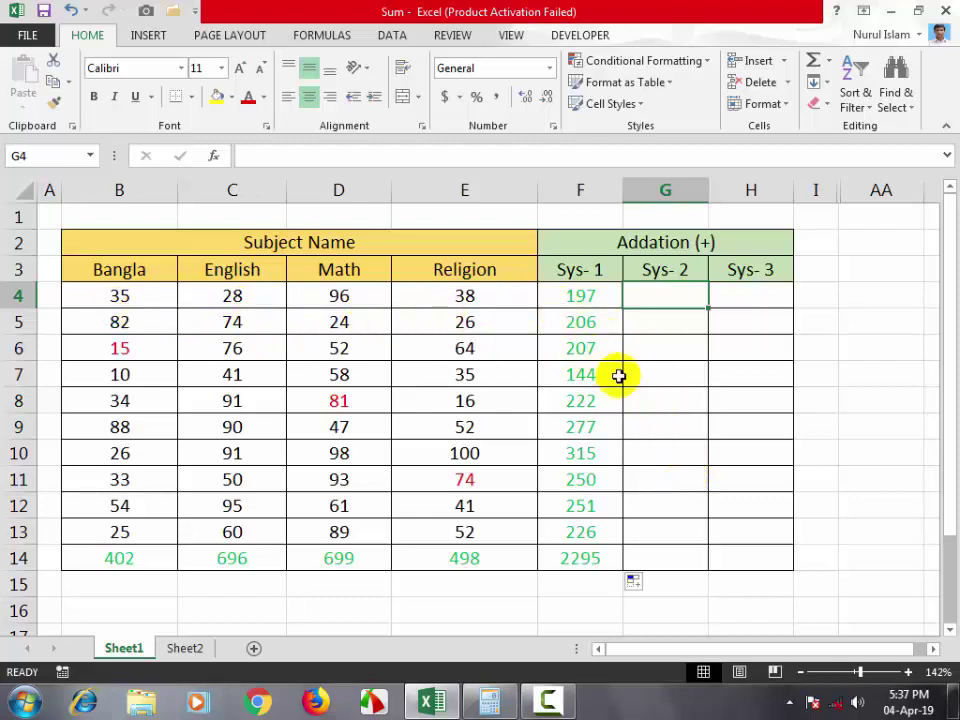
Step: Enter the formula =B4+C4+D4+E4 in cell G4, picking each subject mark of row 4 individually
text(=)
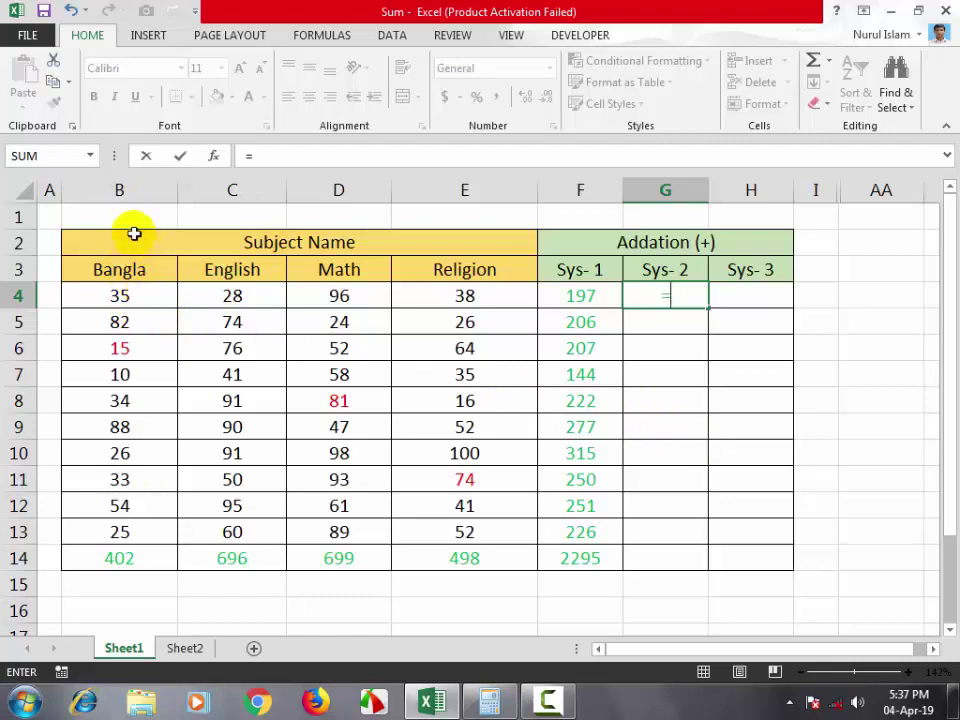
click(138, 298)
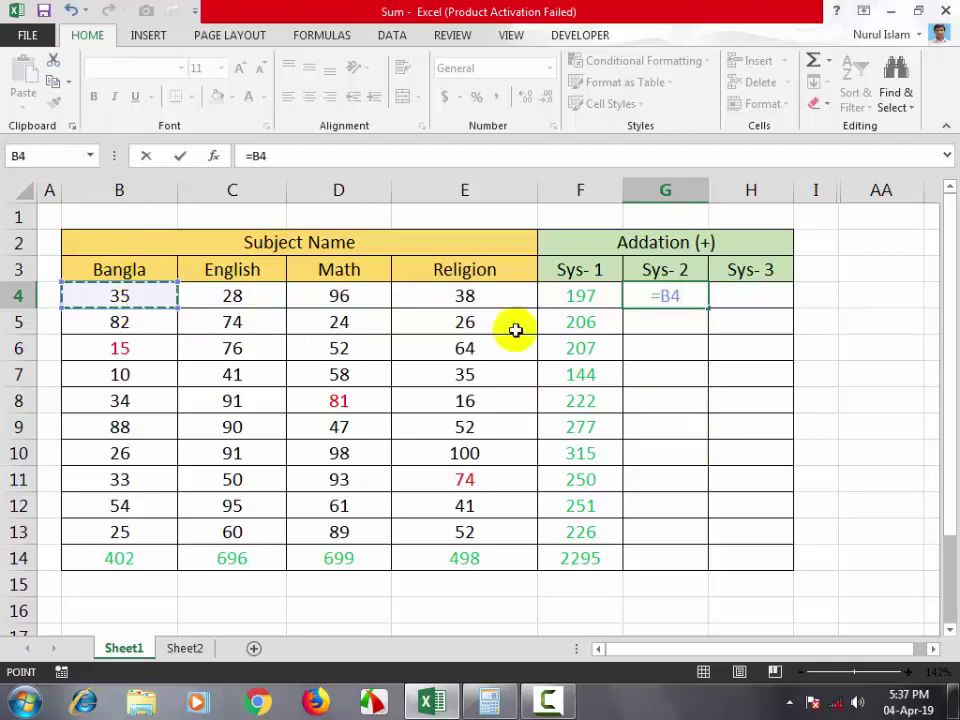
text(+)
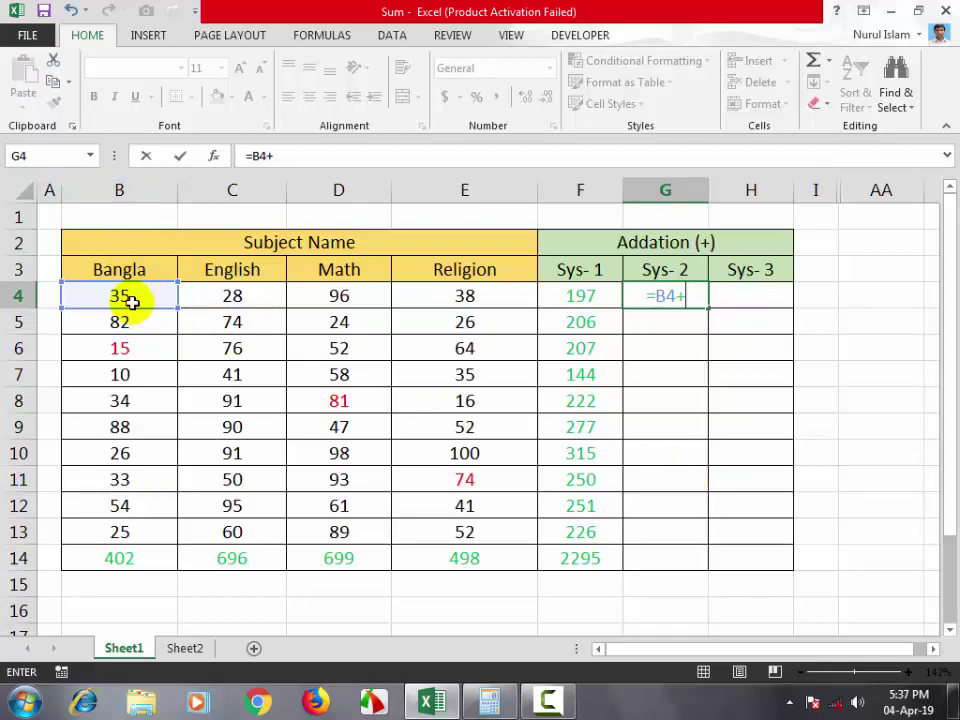
click(234, 297)
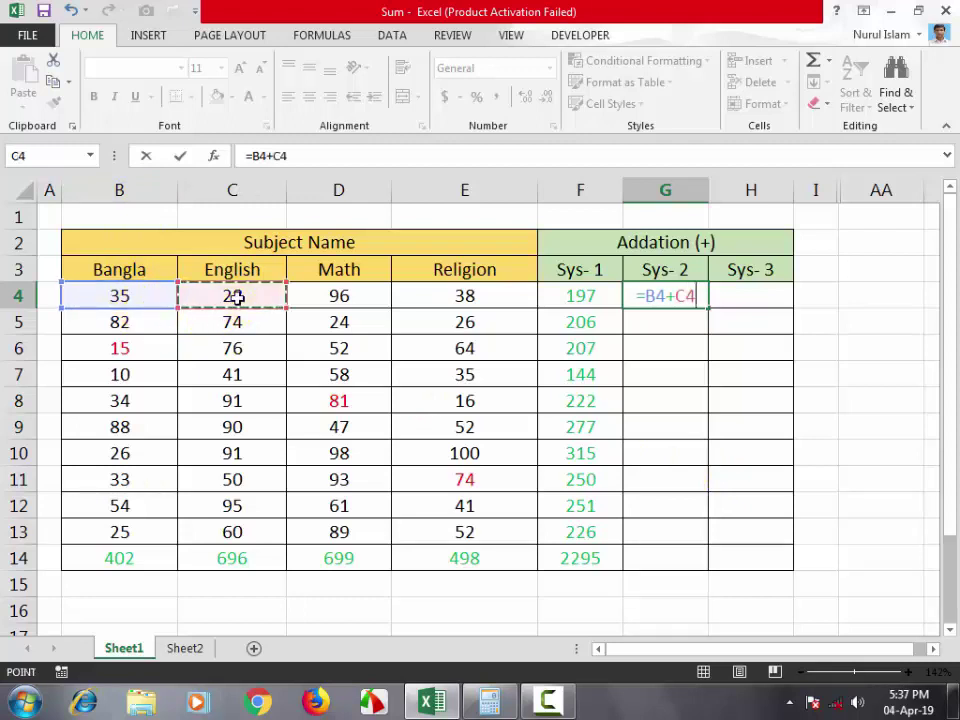
text(+)
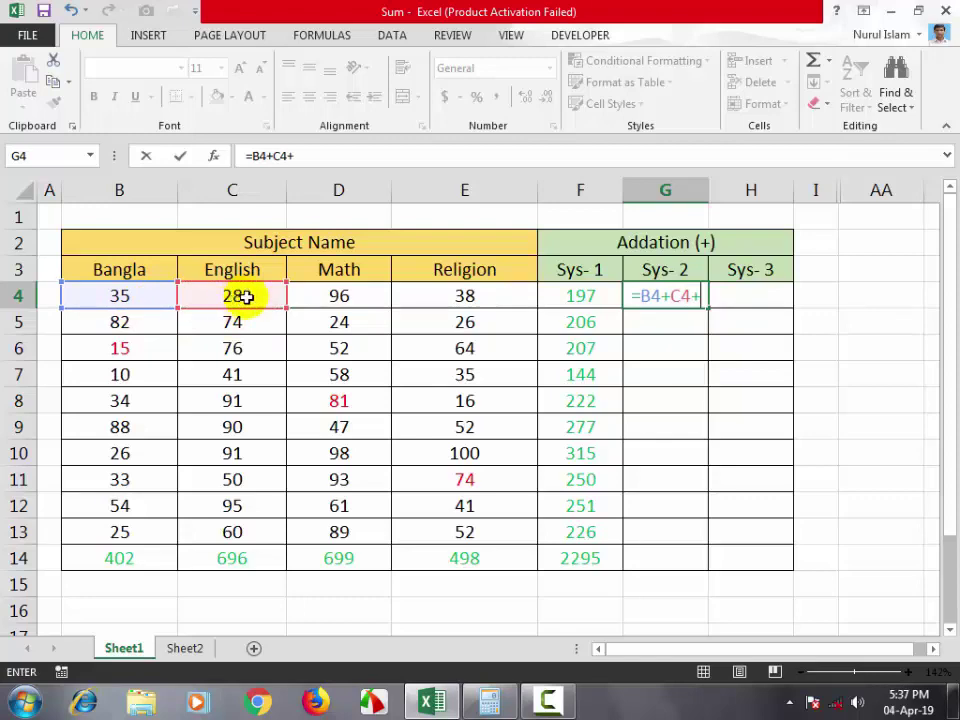
click(345, 296)
text(+)
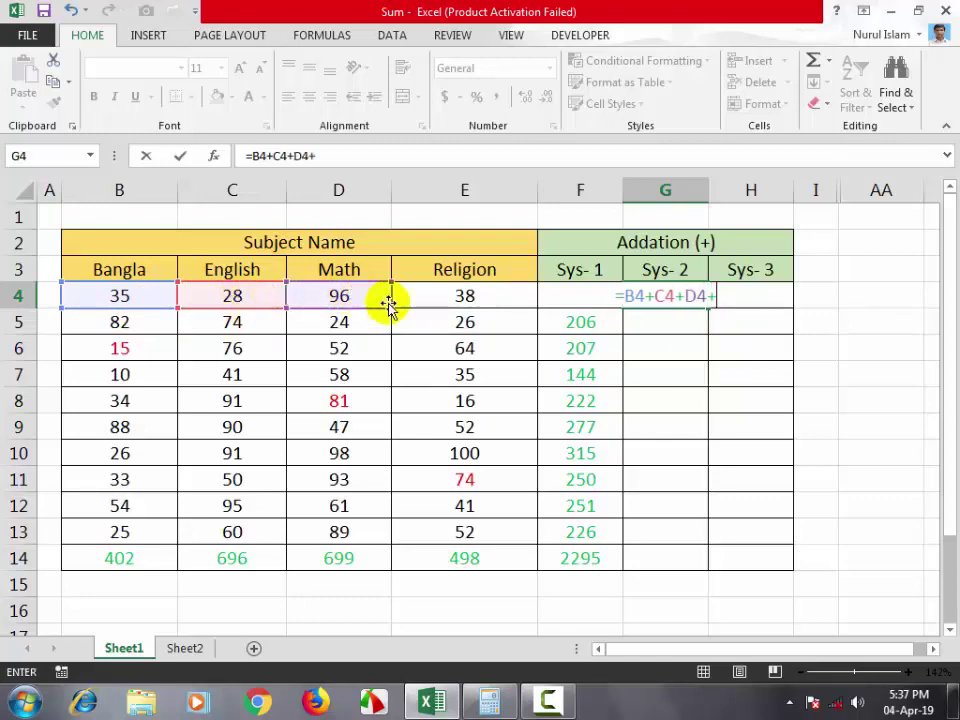
click(454, 296)
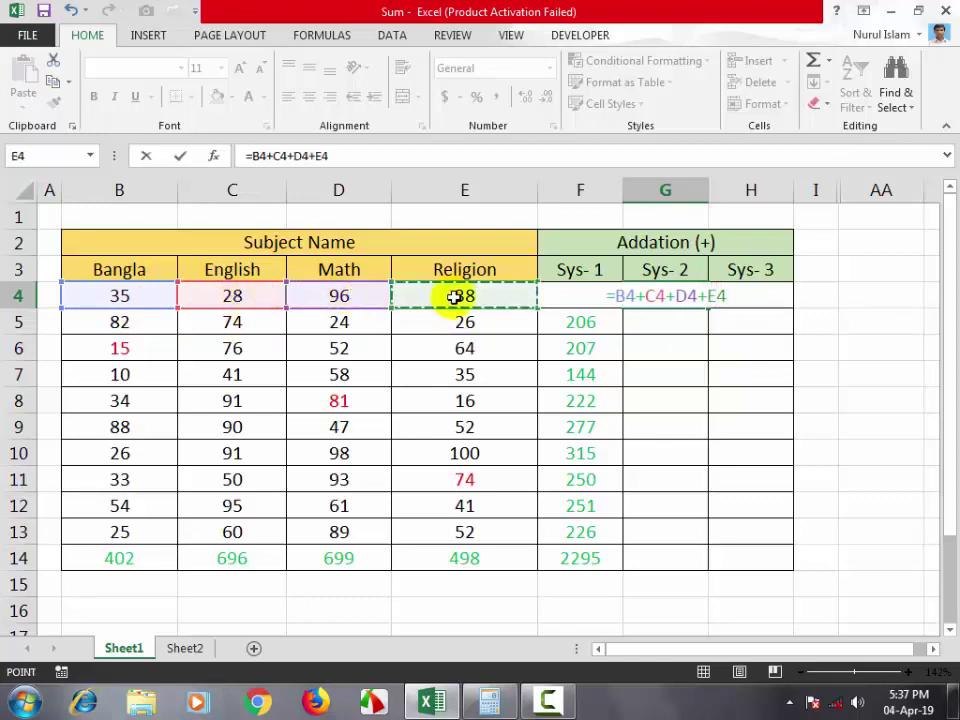
key(Return)
Step: Fill the G4 addition formula down the Sys- 2 column to G13, and check the formulas in G7 and G4
click(670, 298)
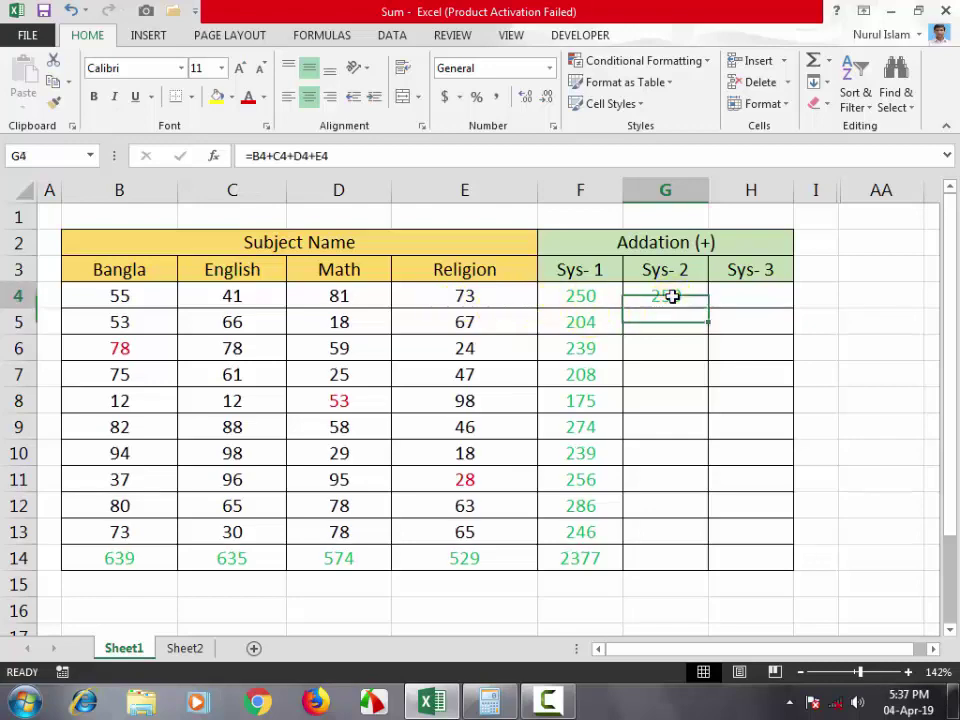
double_click(708, 308)
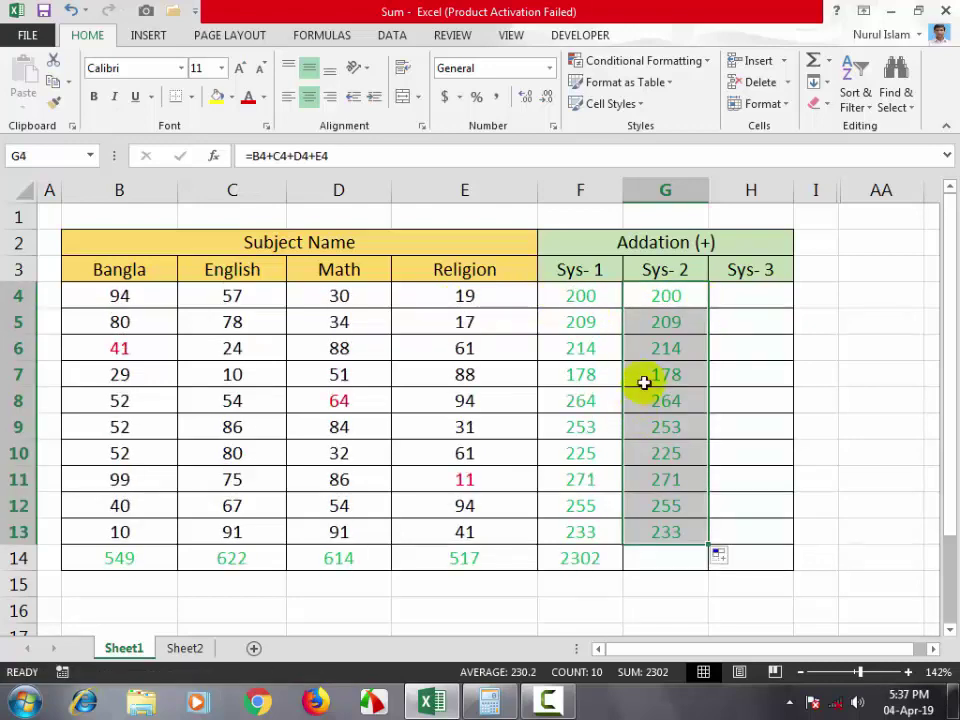
click(645, 374)
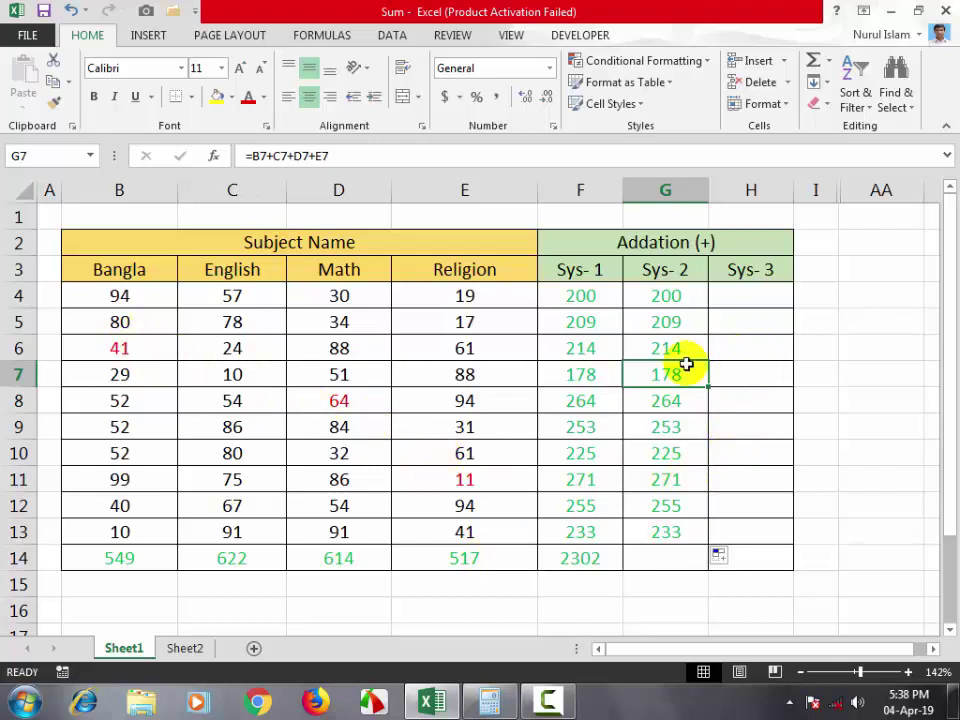
click(636, 294)
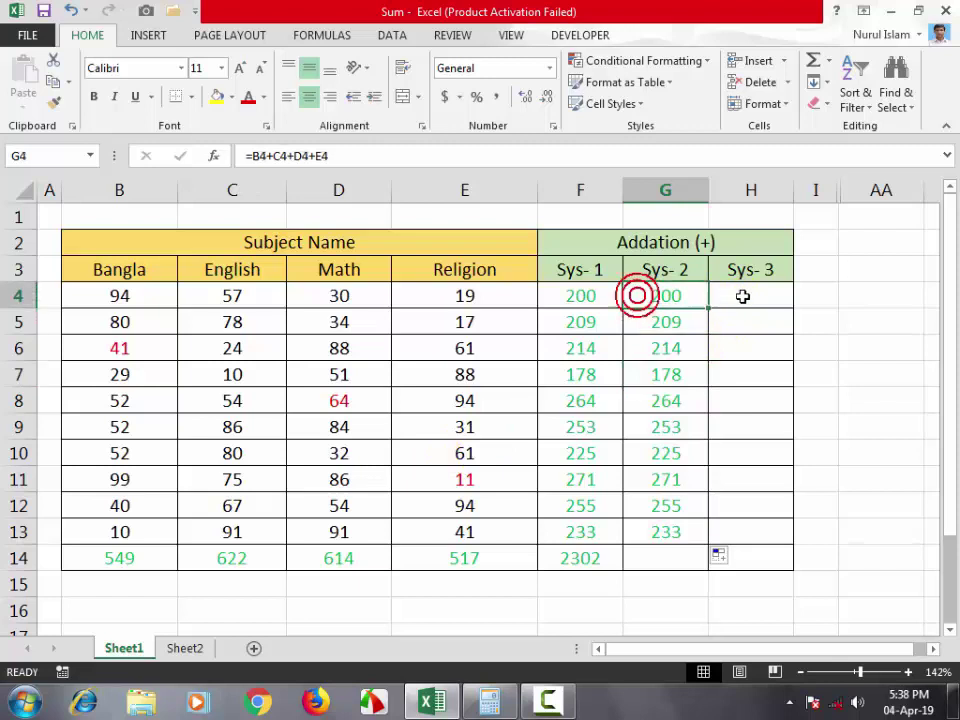
Step: Enter the formula =B6+D8+E11 in cell H4 to add the three red marks from the Bangla, Math and Religion columns
click(742, 296)
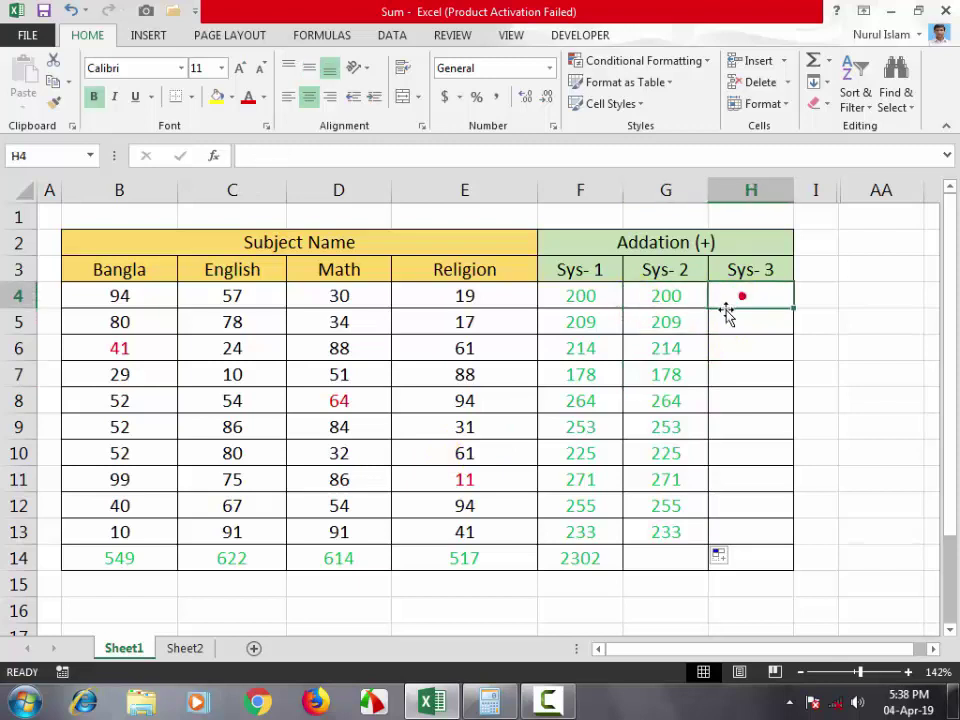
click(119, 342)
click(325, 401)
click(456, 482)
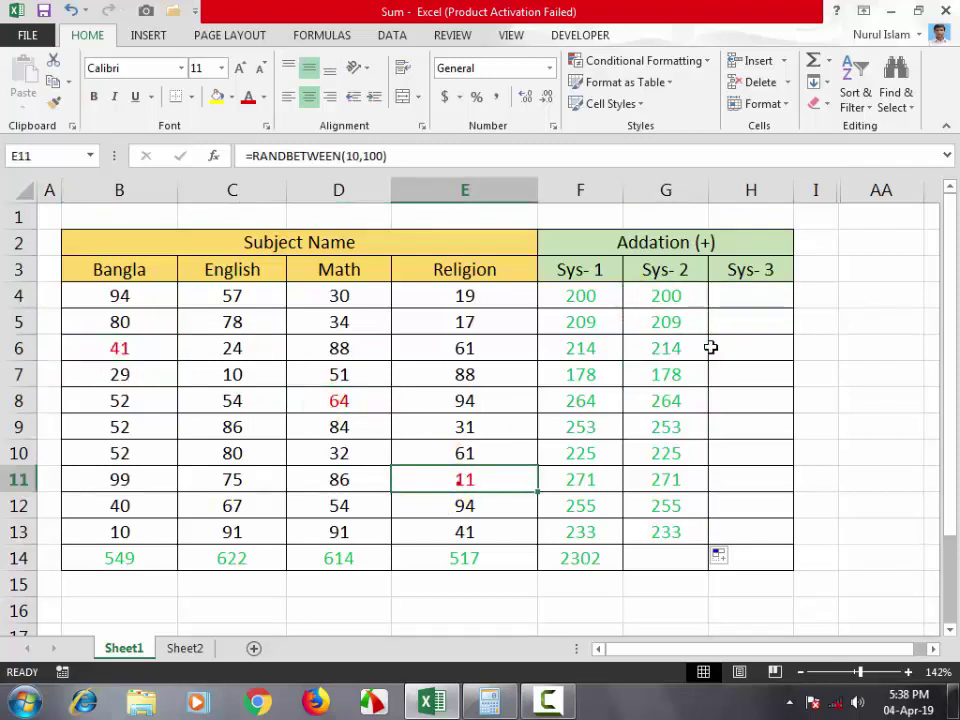
click(744, 298)
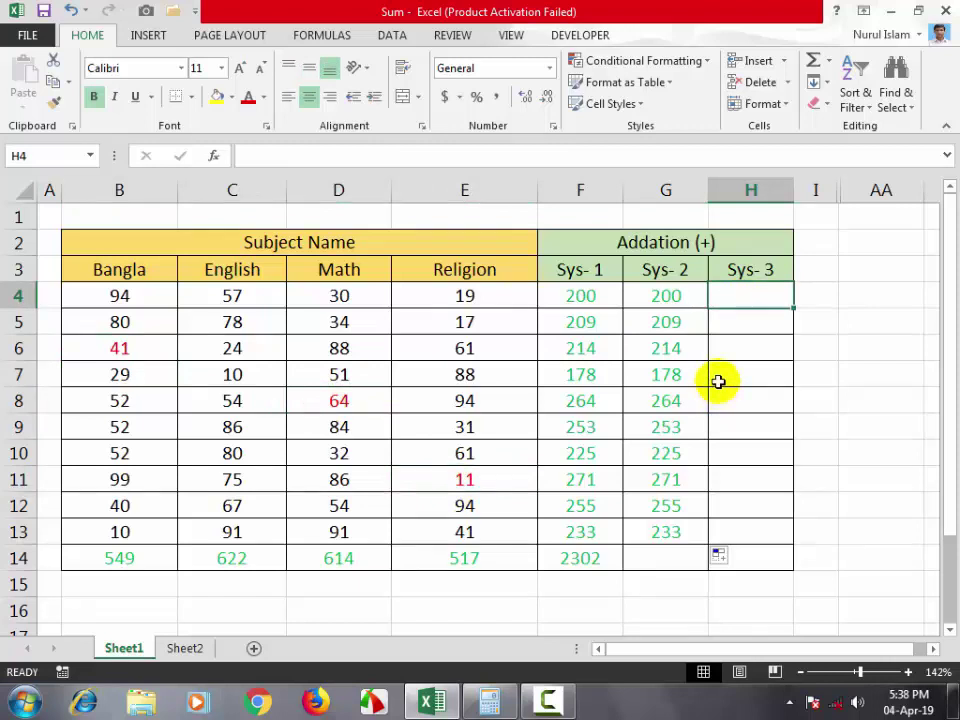
text(=)
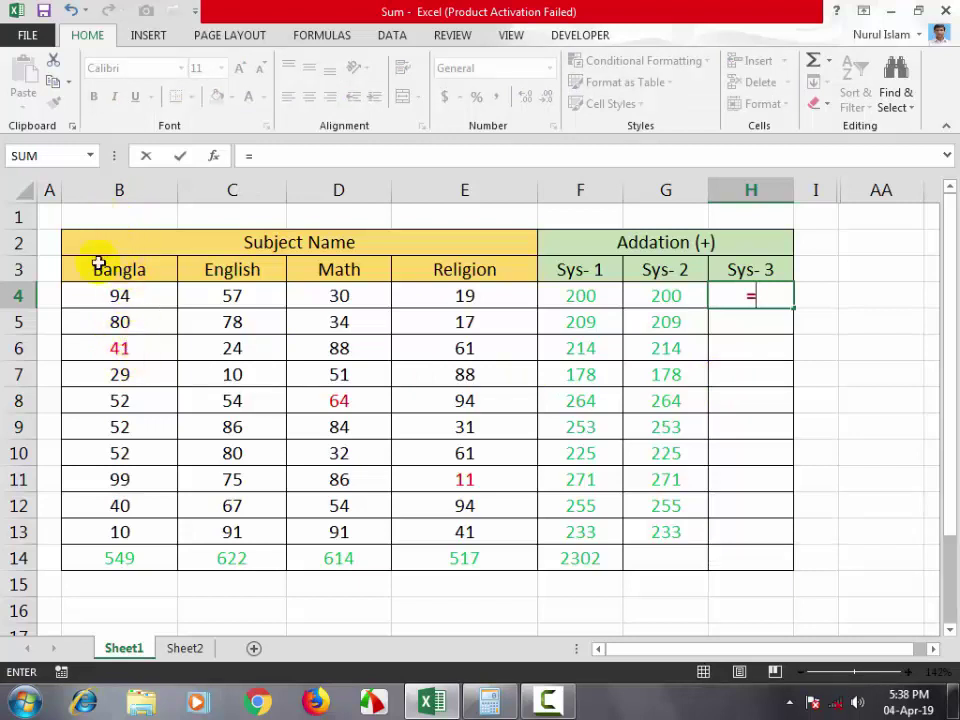
click(124, 350)
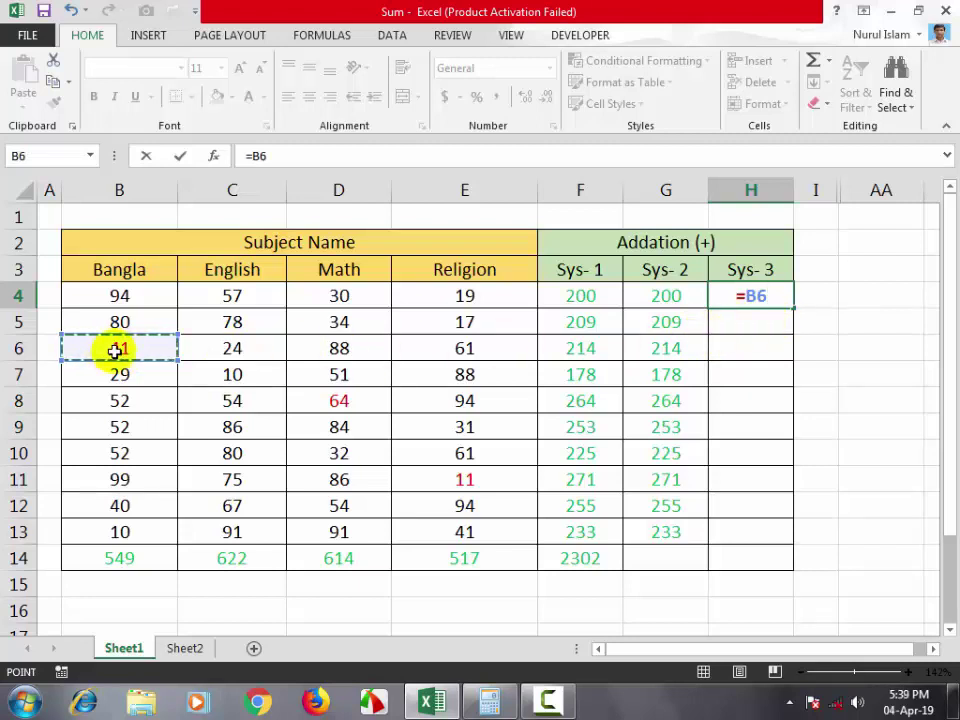
text(+)
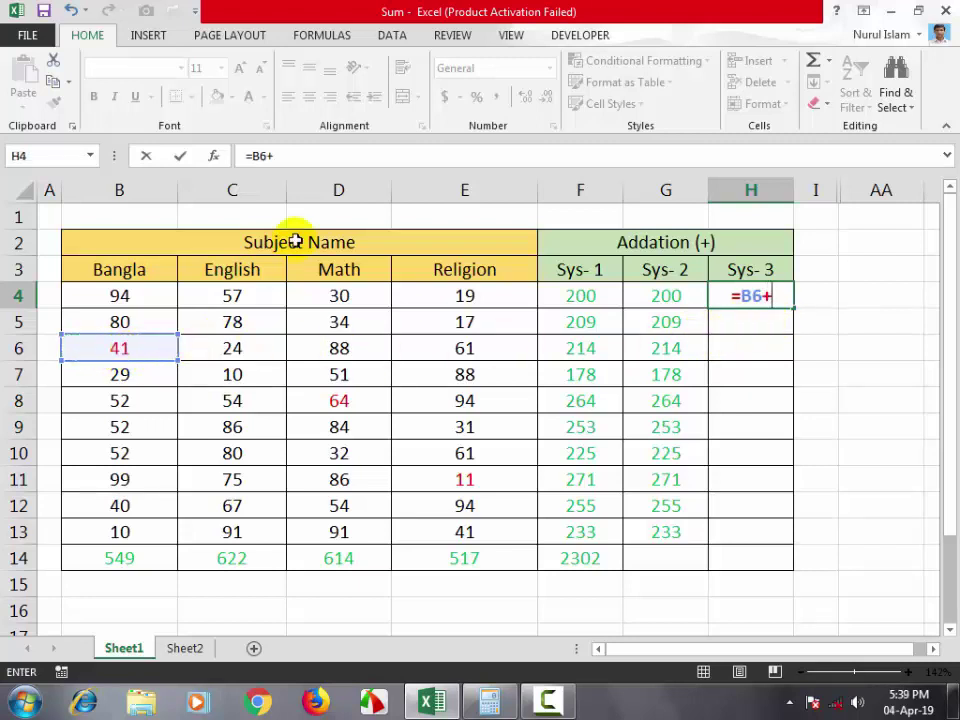
click(345, 399)
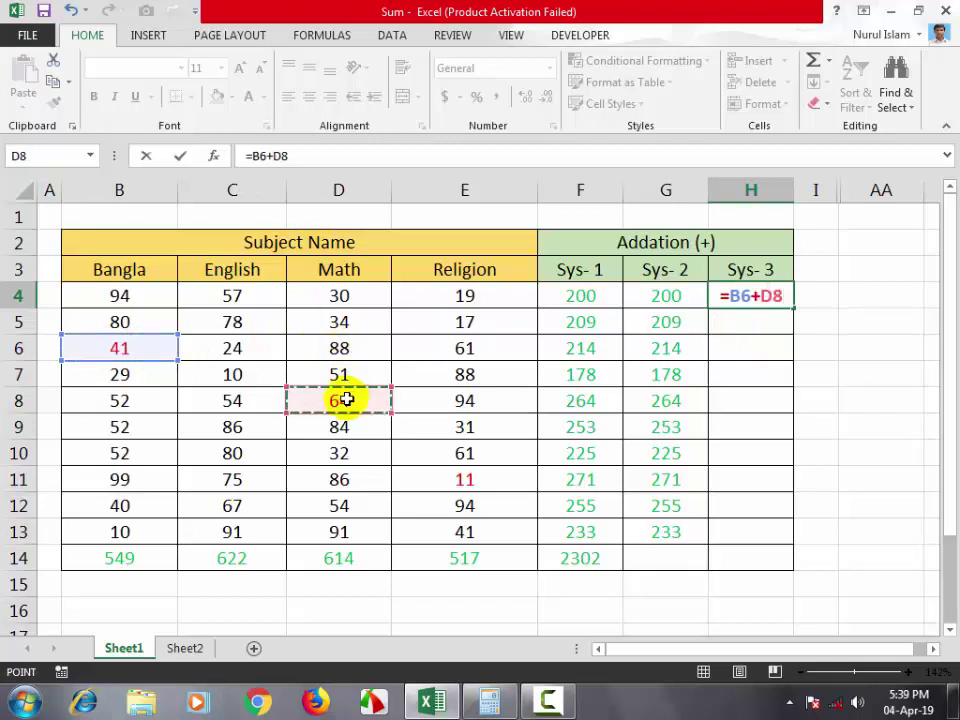
text(+)
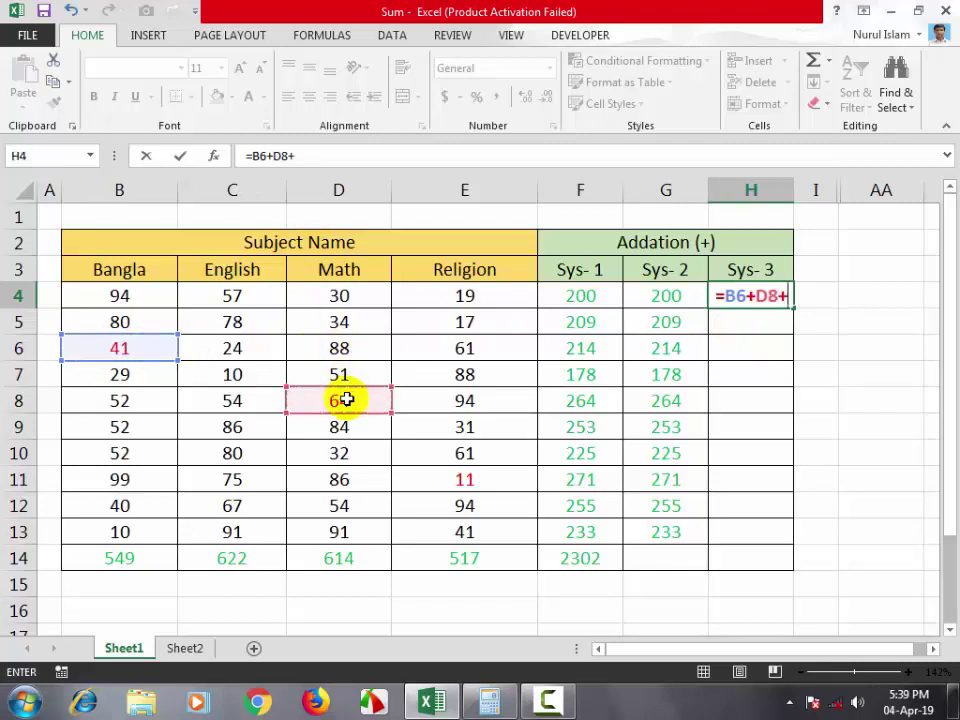
click(458, 481)
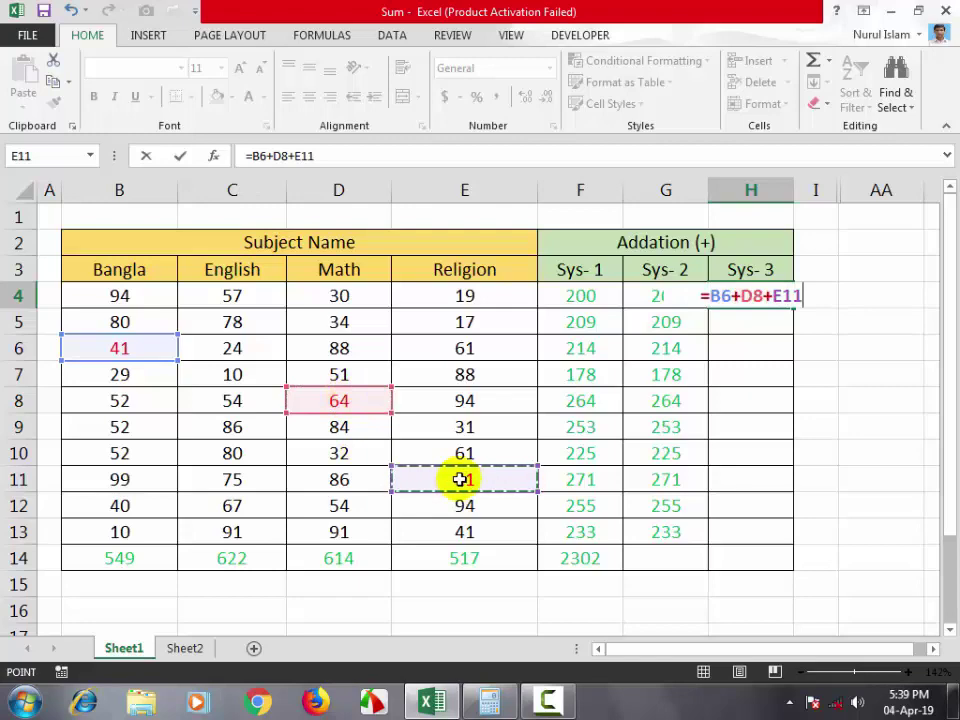
key(Return)
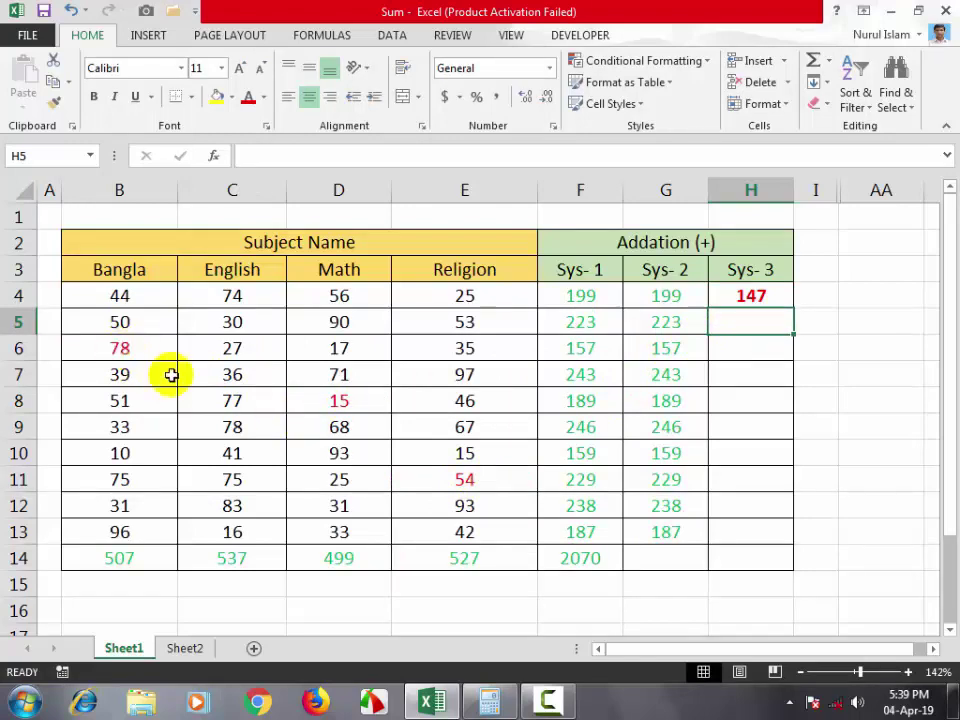
Step: Recalculate the random marks from blank cells outside the table and compare the Sys- 3 sum in H4
double_click(524, 601)
click(570, 600)
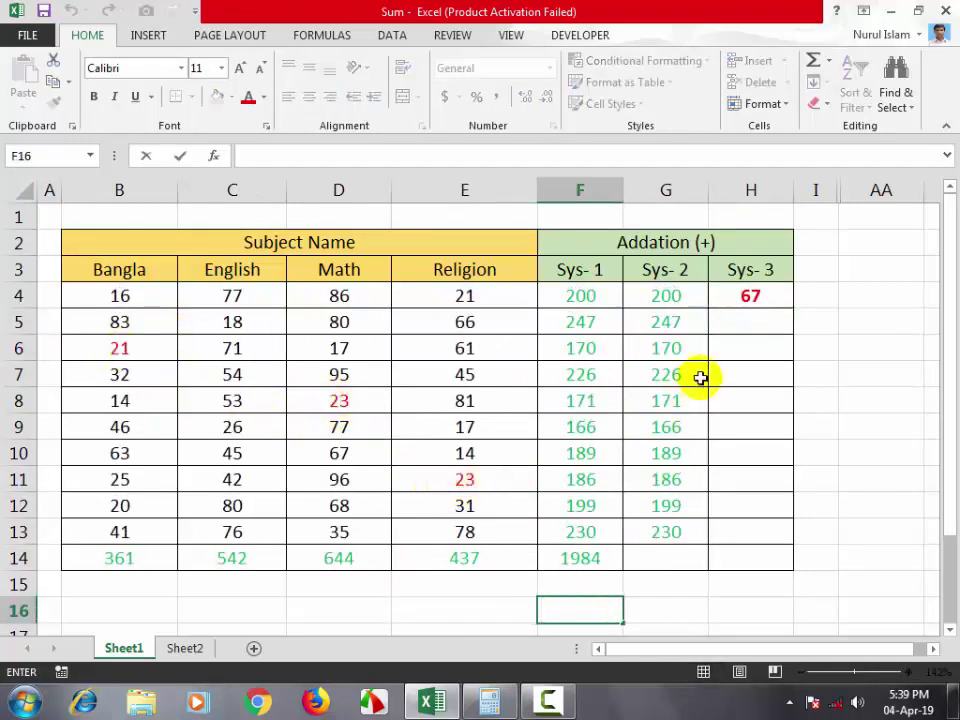
double_click(839, 546)
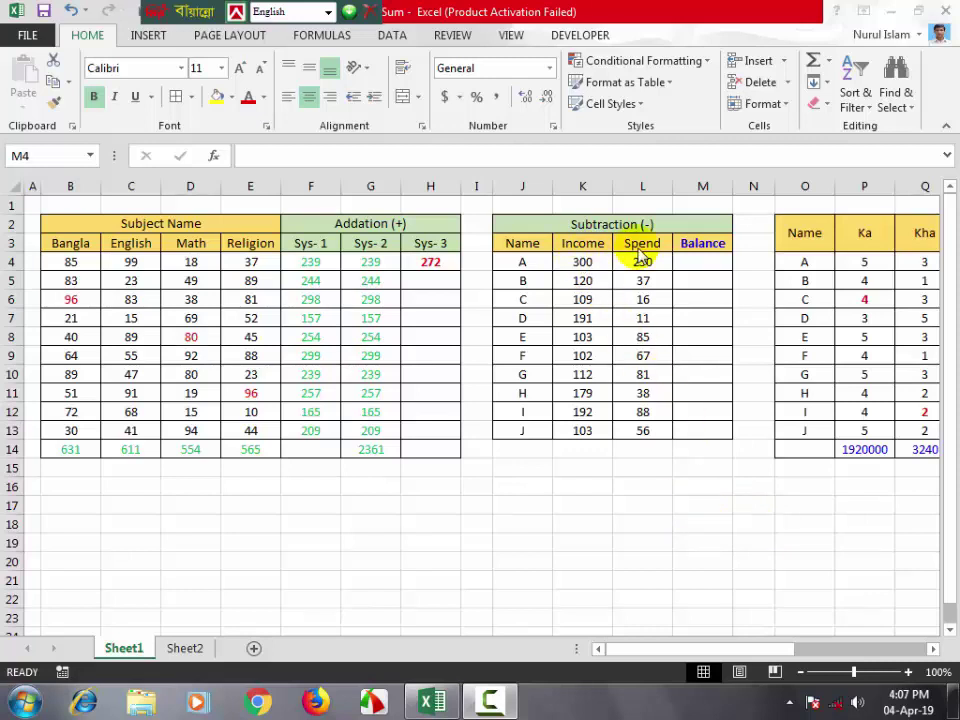
Step: Enter the formula =K4-L4 in cell M4 to subtract Spend from Income for name A
click(694, 262)
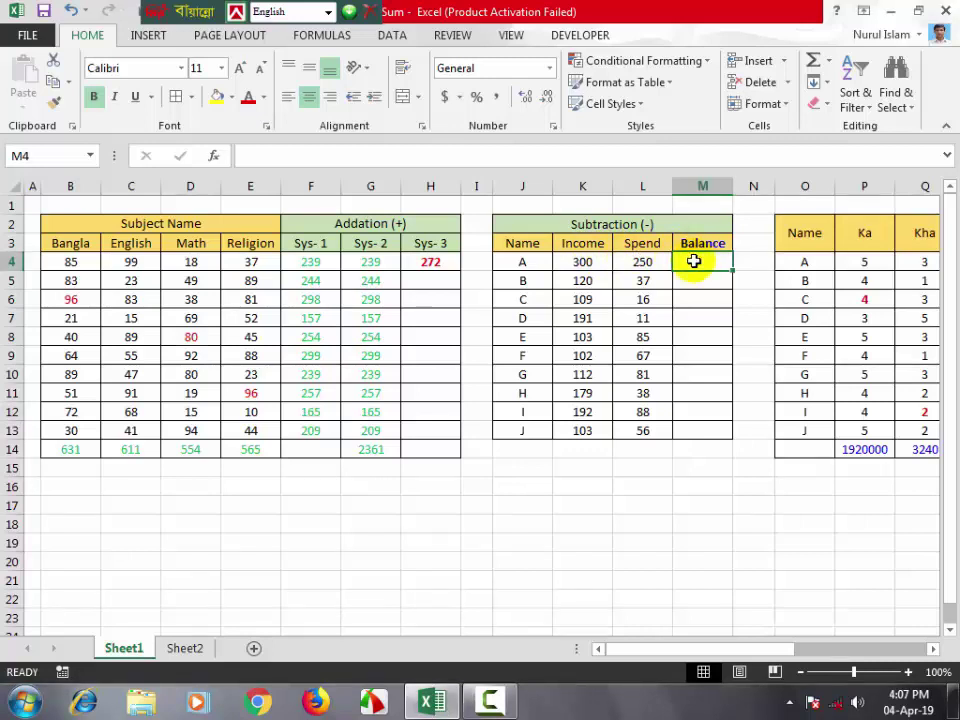
text(=)
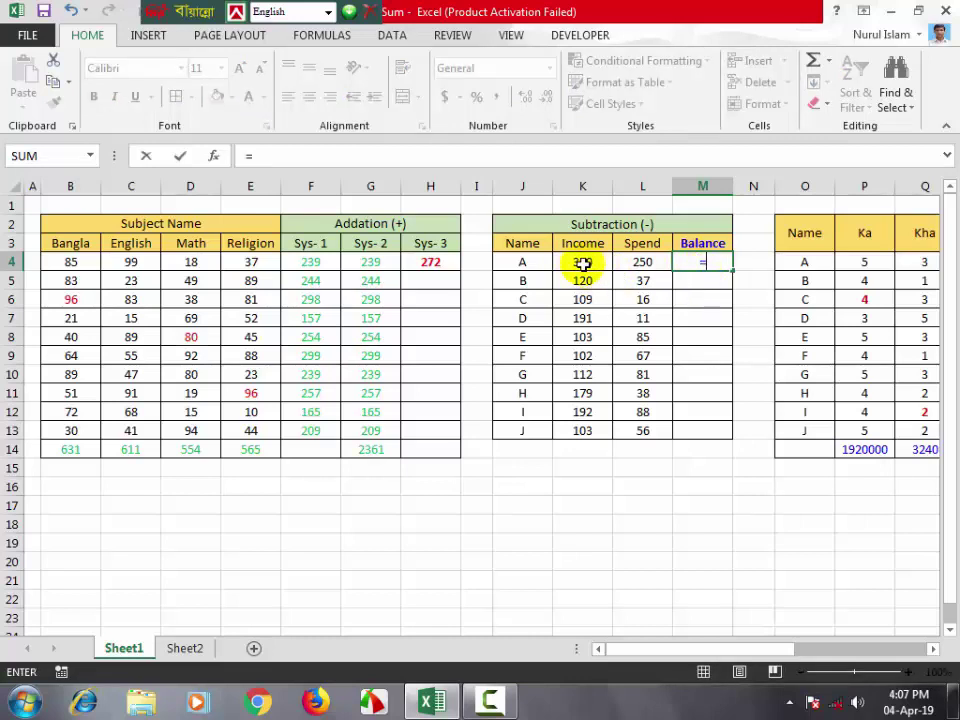
click(583, 263)
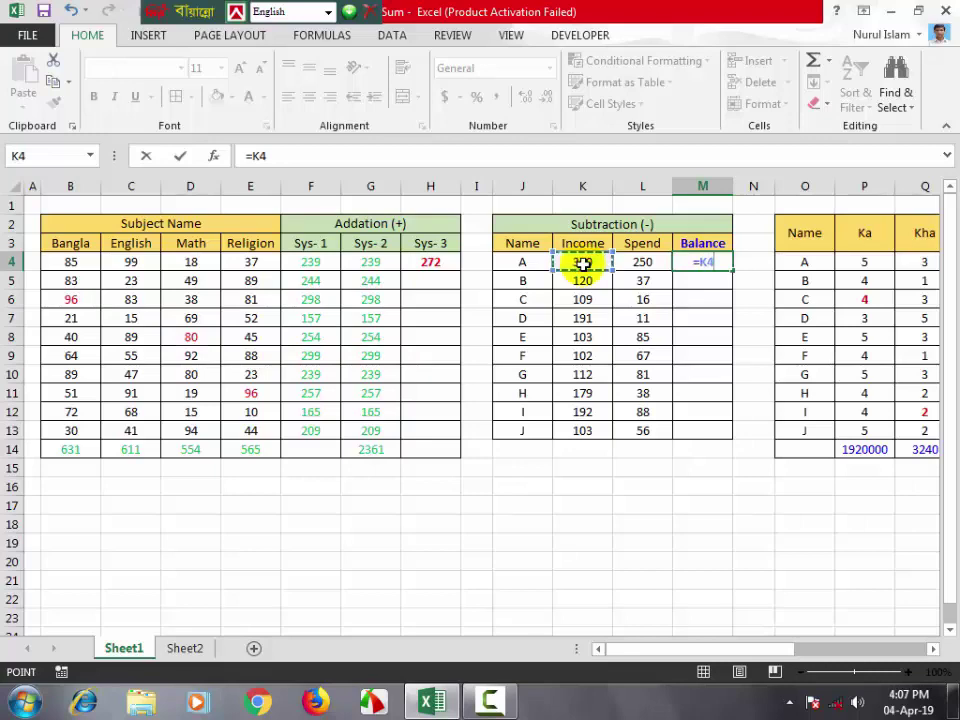
text(-)
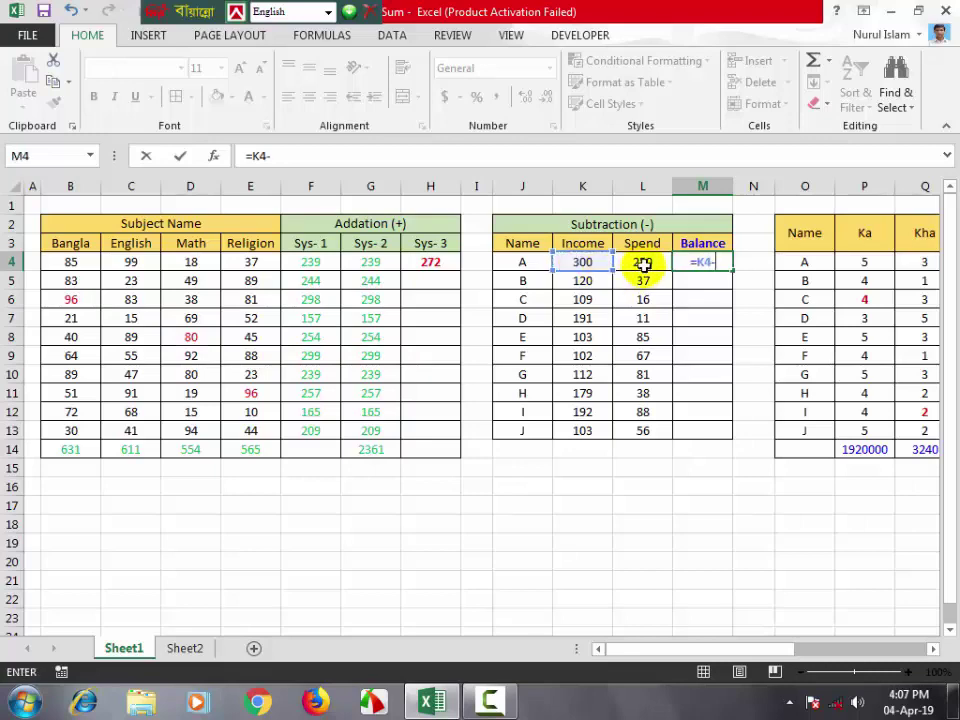
click(643, 264)
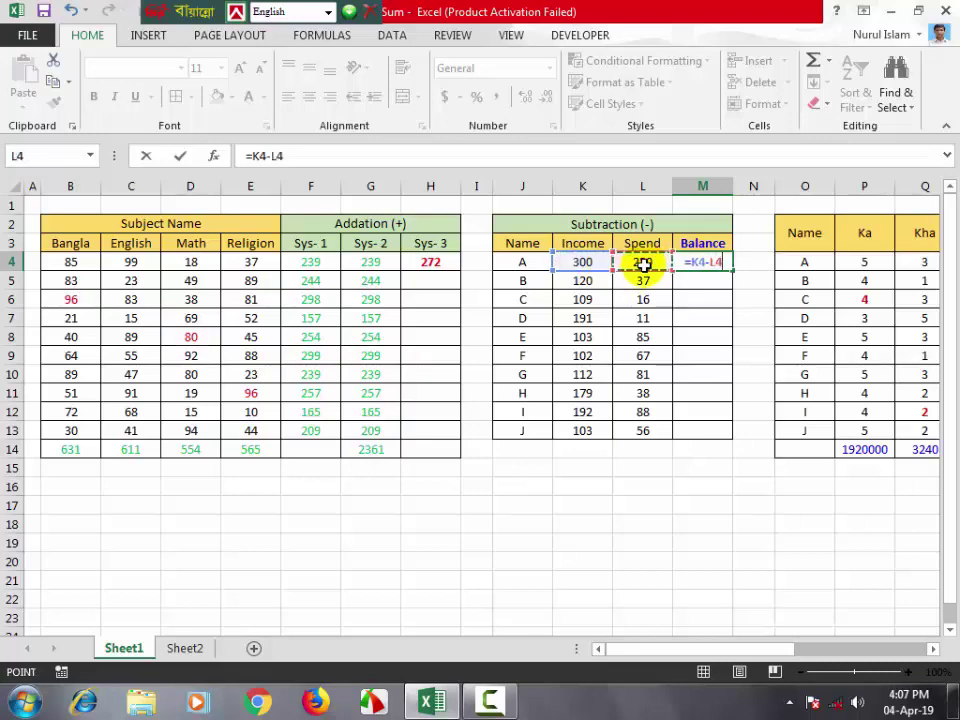
key(Return)
Step: Fill the M4 subtraction formula down the Balance column to M13, and check the formula in M6
click(703, 262)
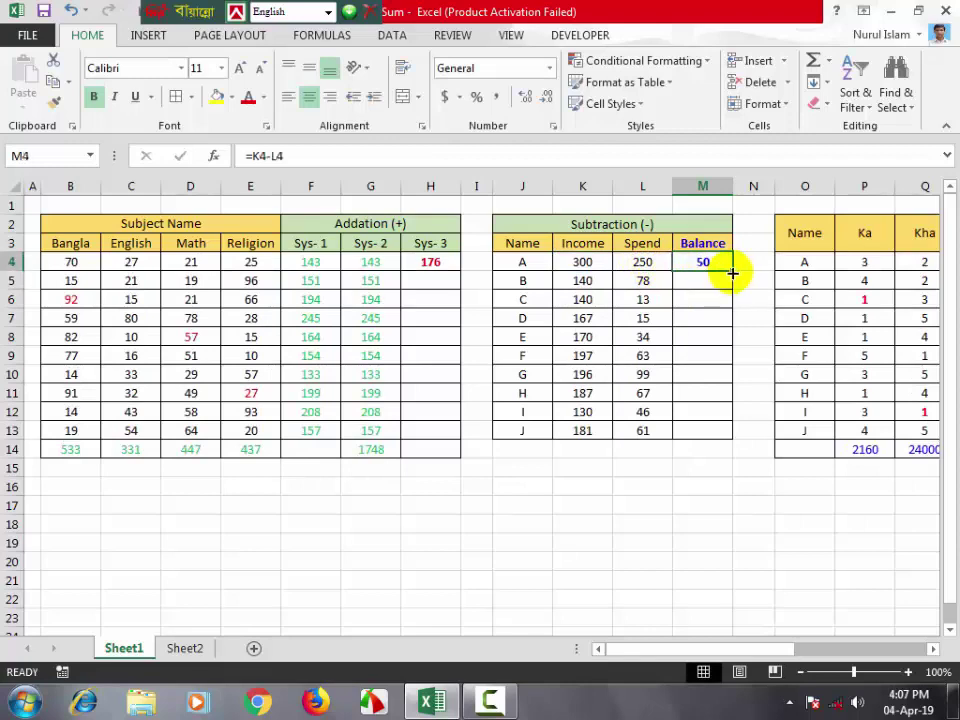
drag(733, 270, 733, 440)
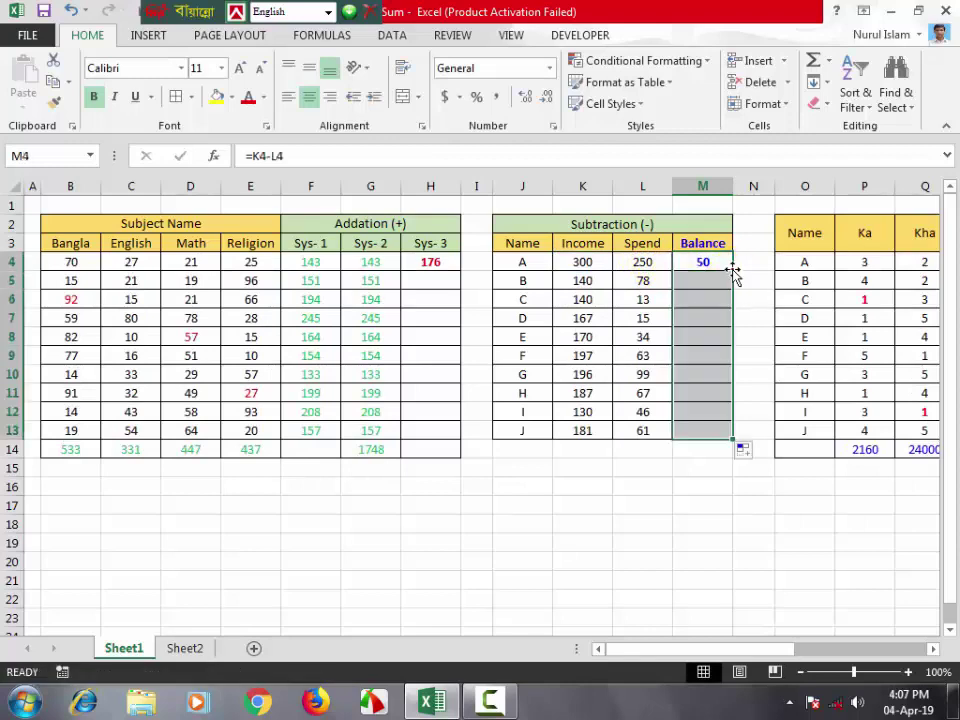
click(681, 299)
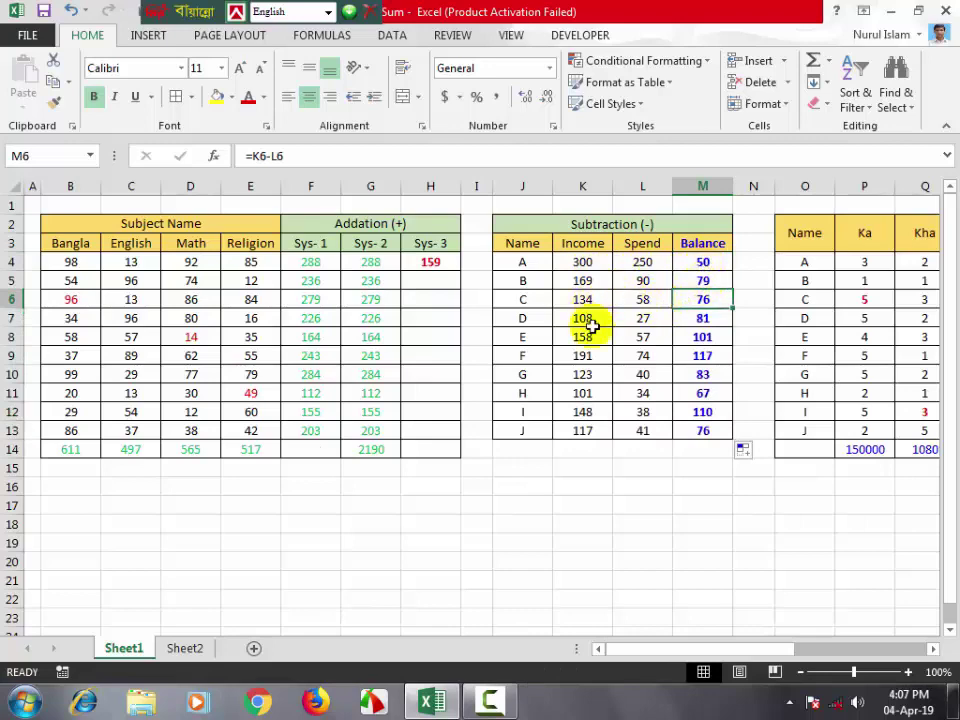
Step: Recalculate the random Income and Spend values from blank cells below the Subtraction table and compare the Balance column
click(632, 467)
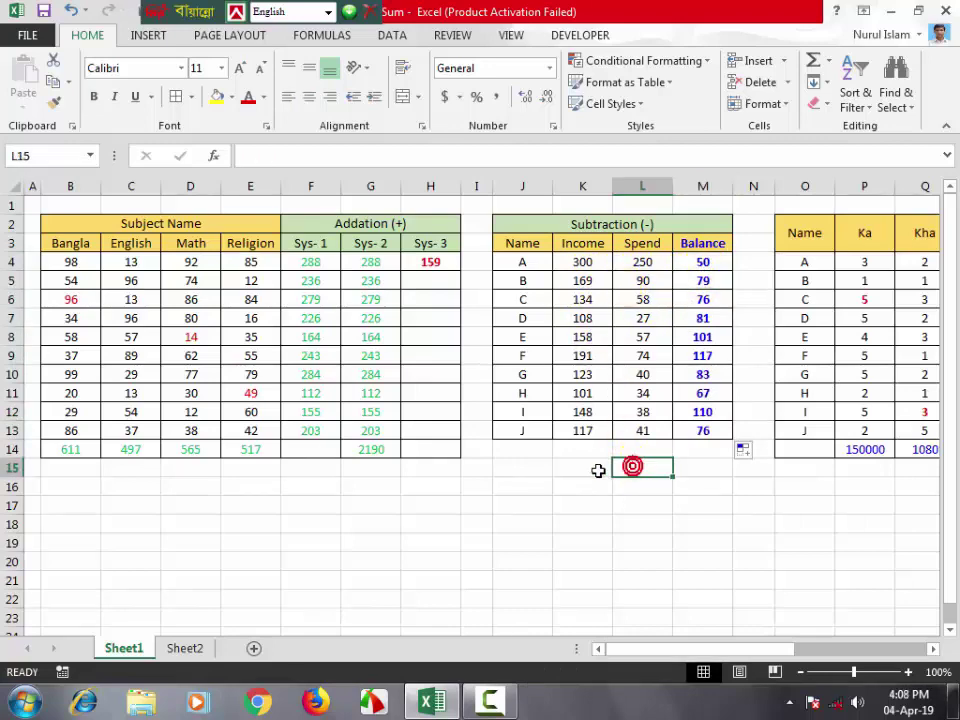
click(598, 470)
click(619, 469)
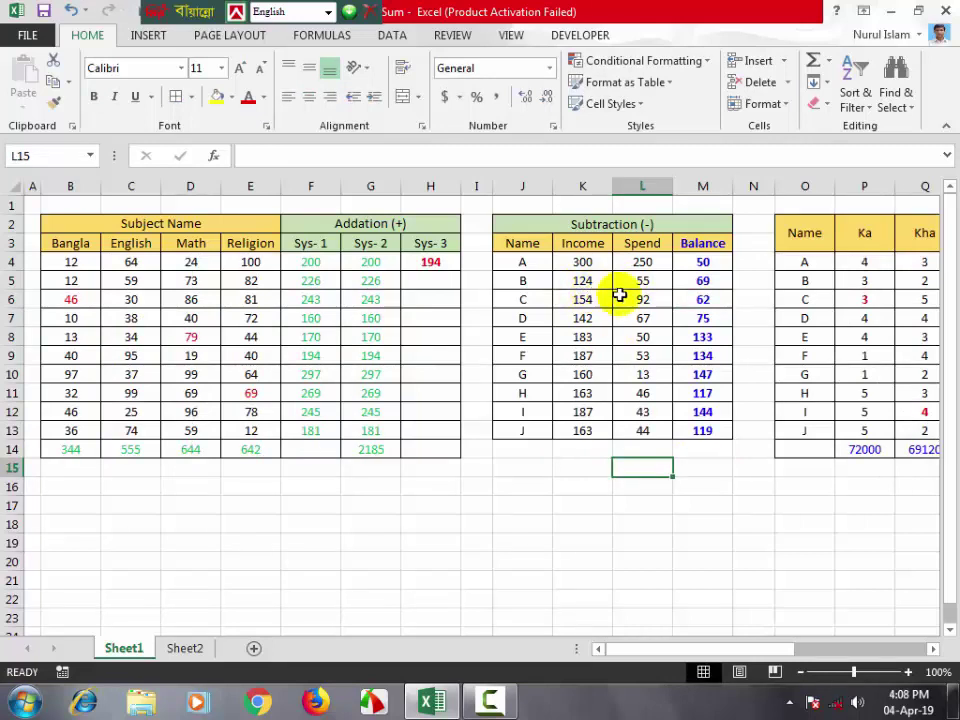
click(707, 482)
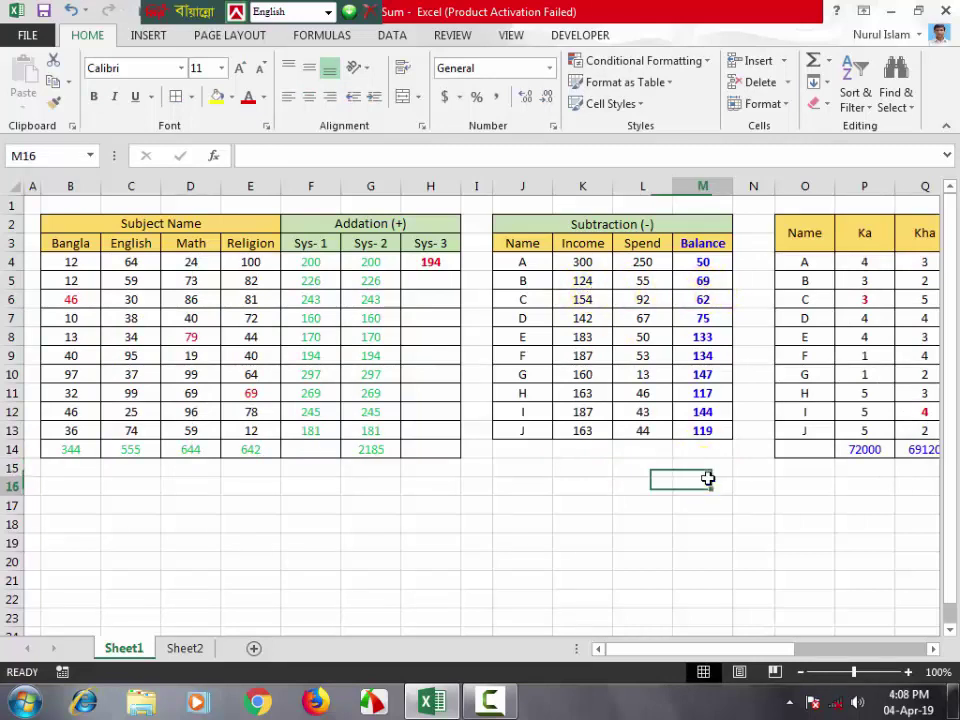
key(Up)
key(Up)
click(758, 476)
click(746, 499)
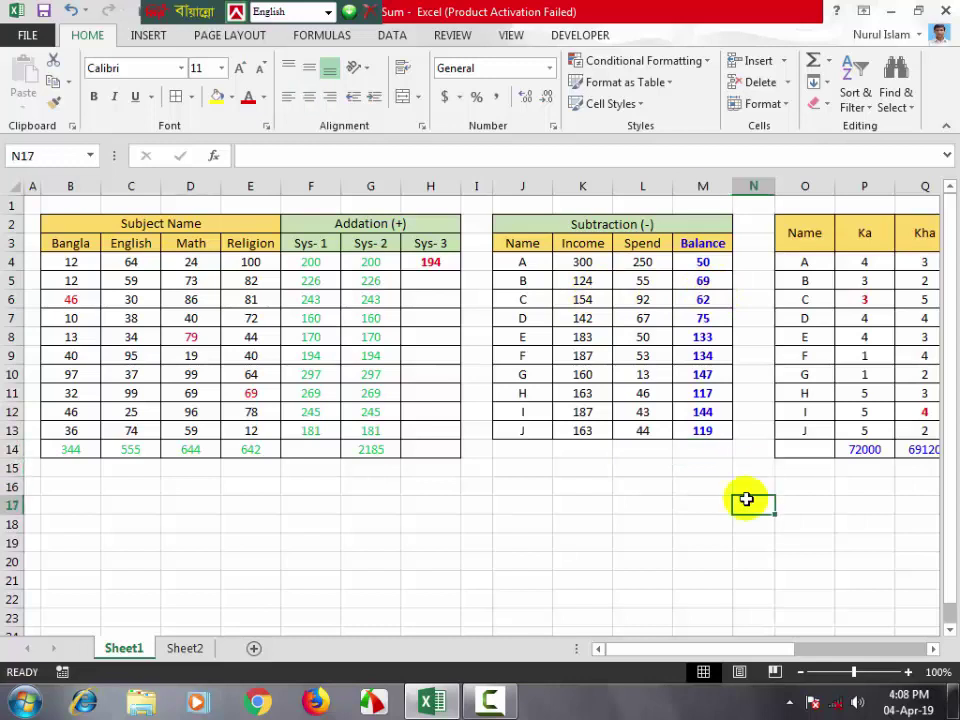
click(722, 497)
click(721, 489)
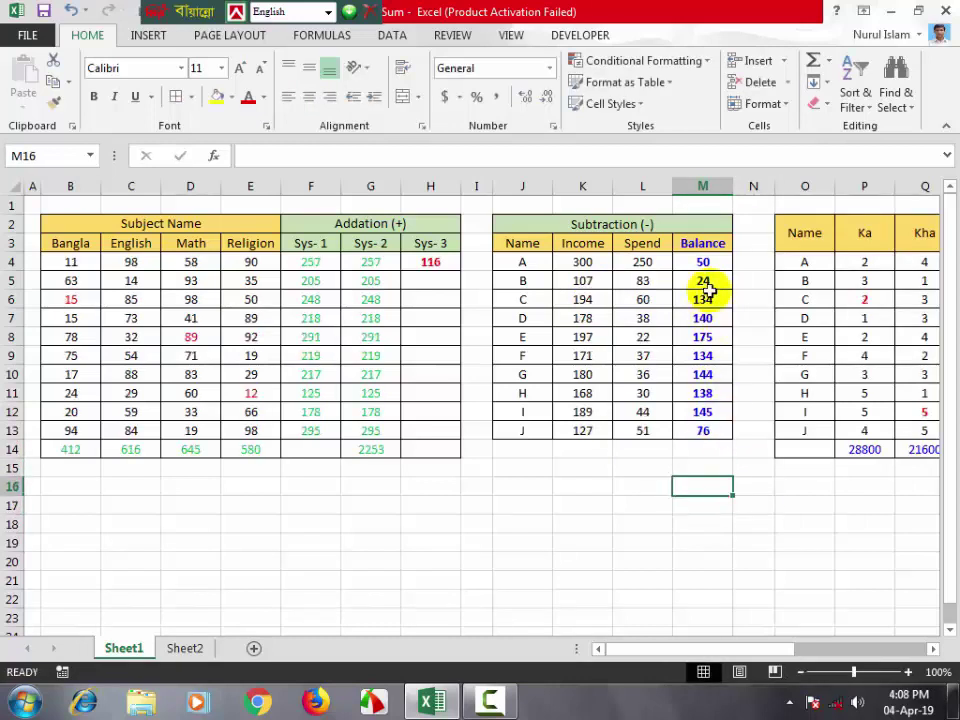
Step: Compare the fixed values in K4 and L4 with the formulas behind K5 and L8 in the Income and Spend columns
click(641, 261)
click(583, 263)
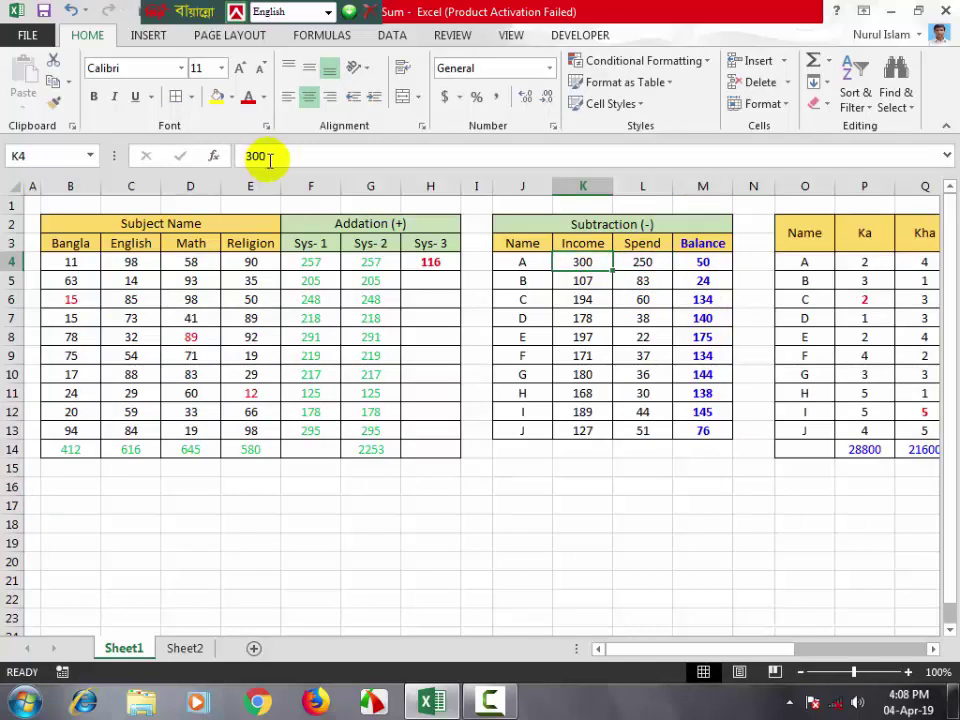
click(645, 261)
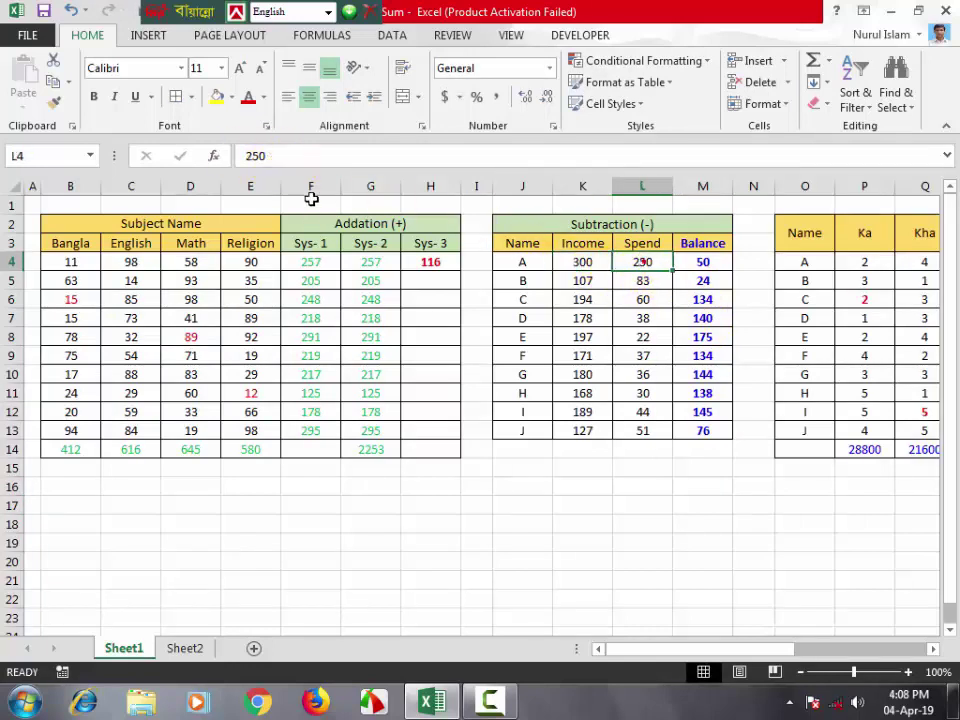
click(582, 259)
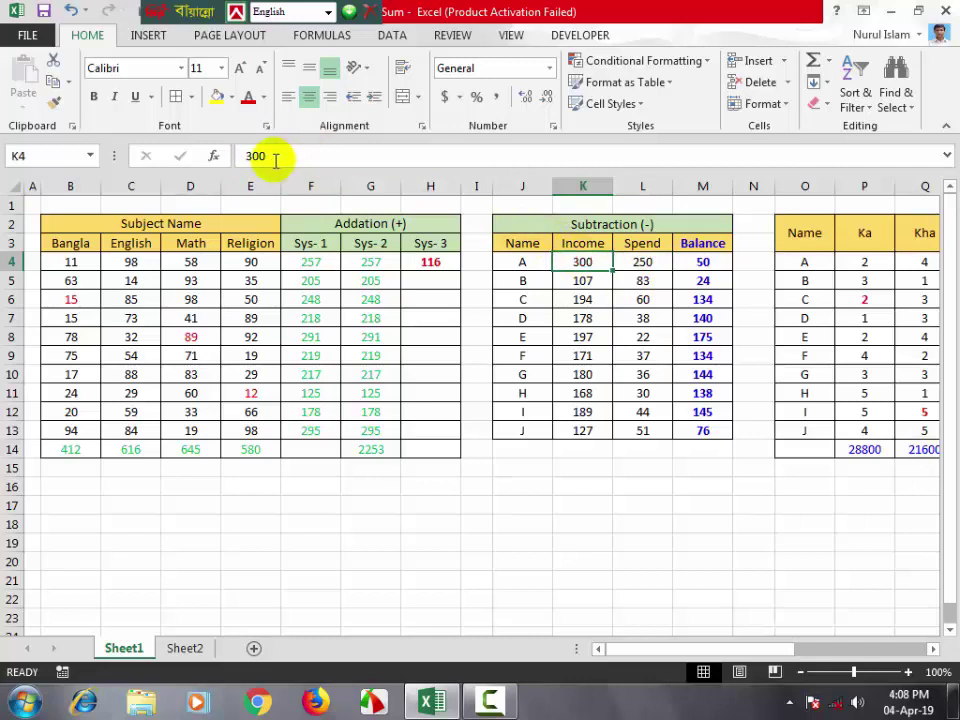
click(580, 280)
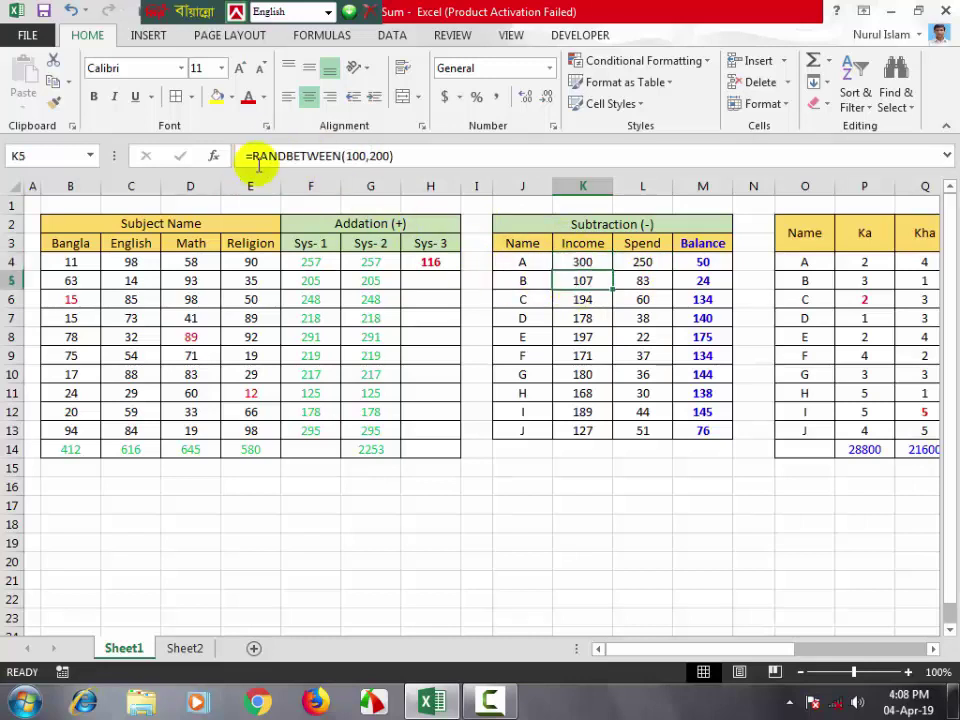
click(638, 335)
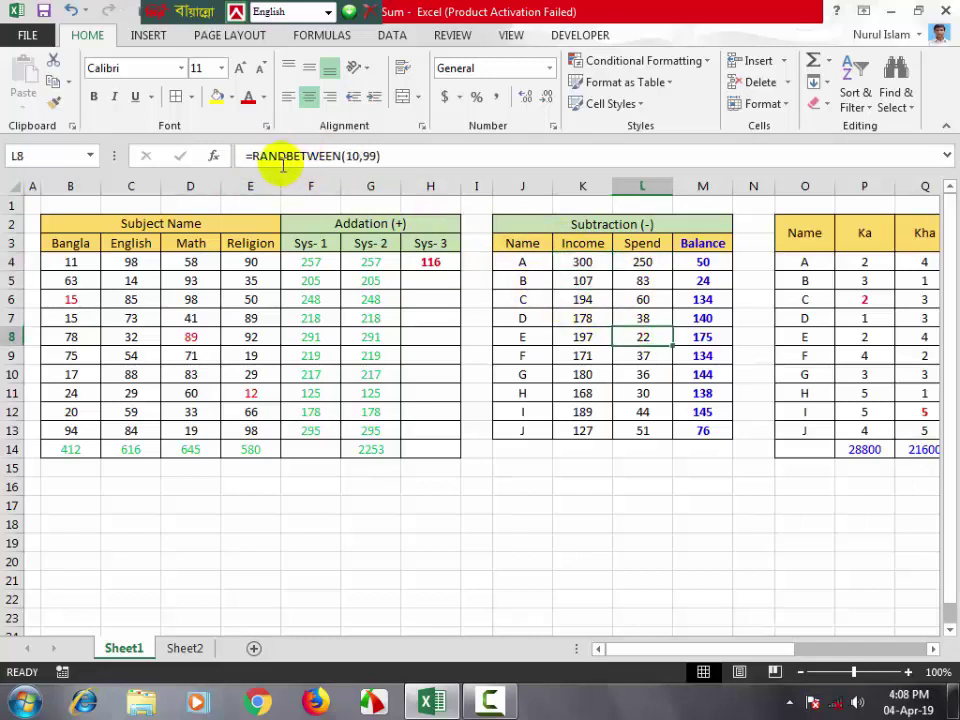
click(716, 481)
click(717, 487)
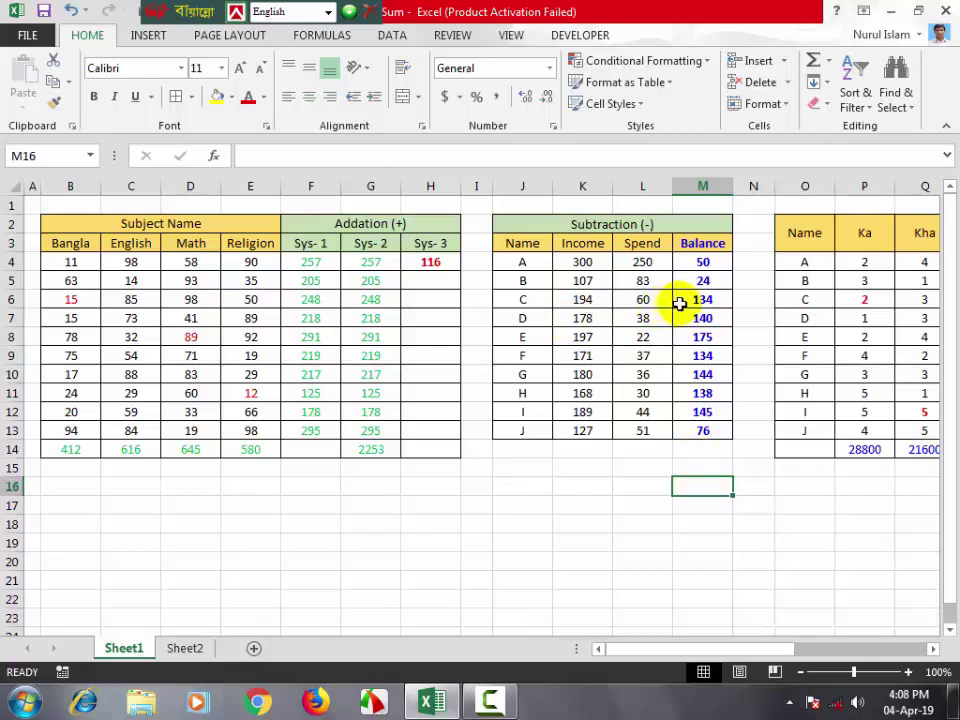
Step: Set the Income of name A in cell K4 to 500
click(588, 264)
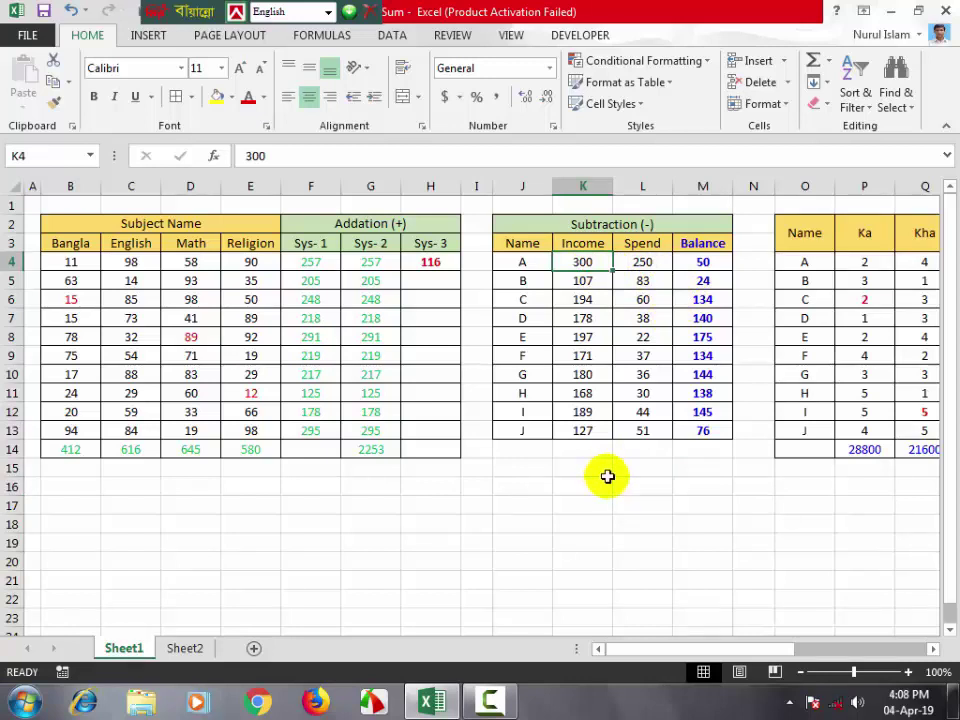
text(5)
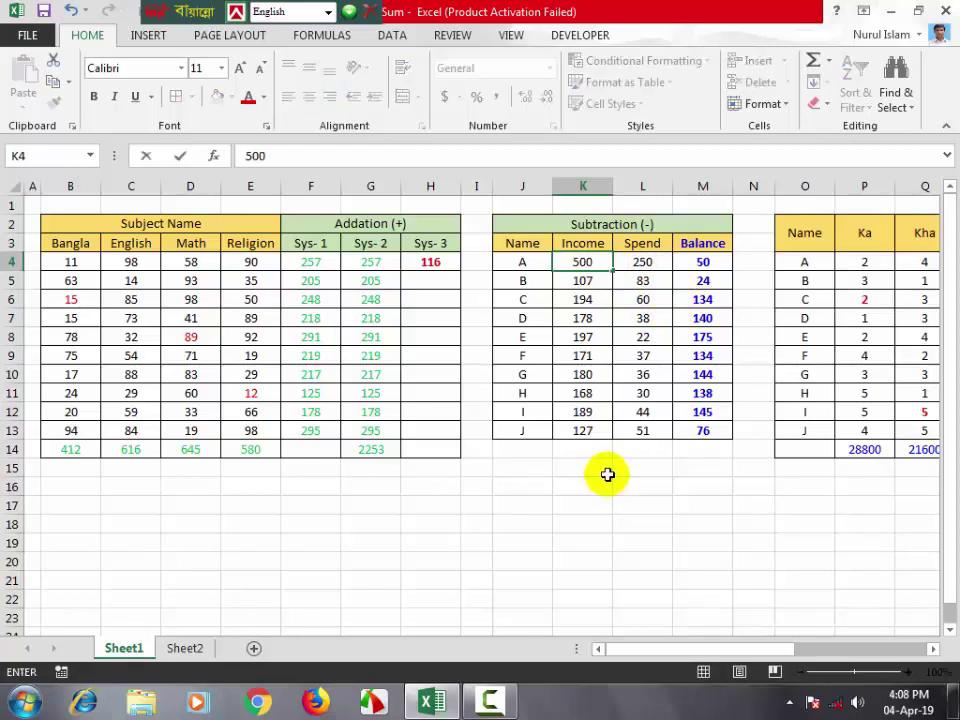
text(00)
click(626, 467)
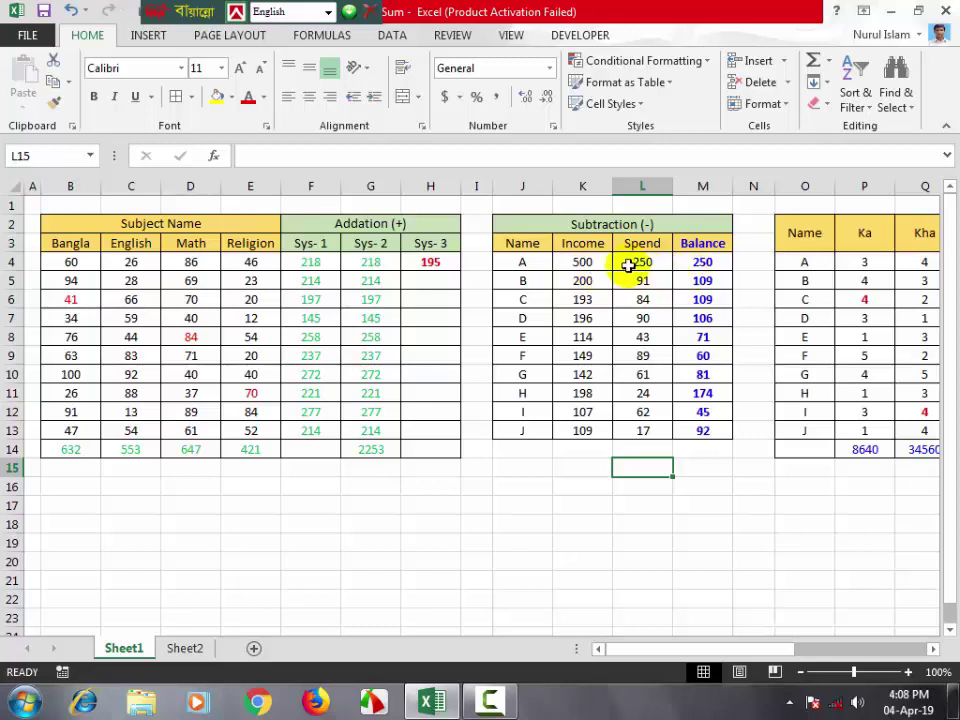
click(711, 484)
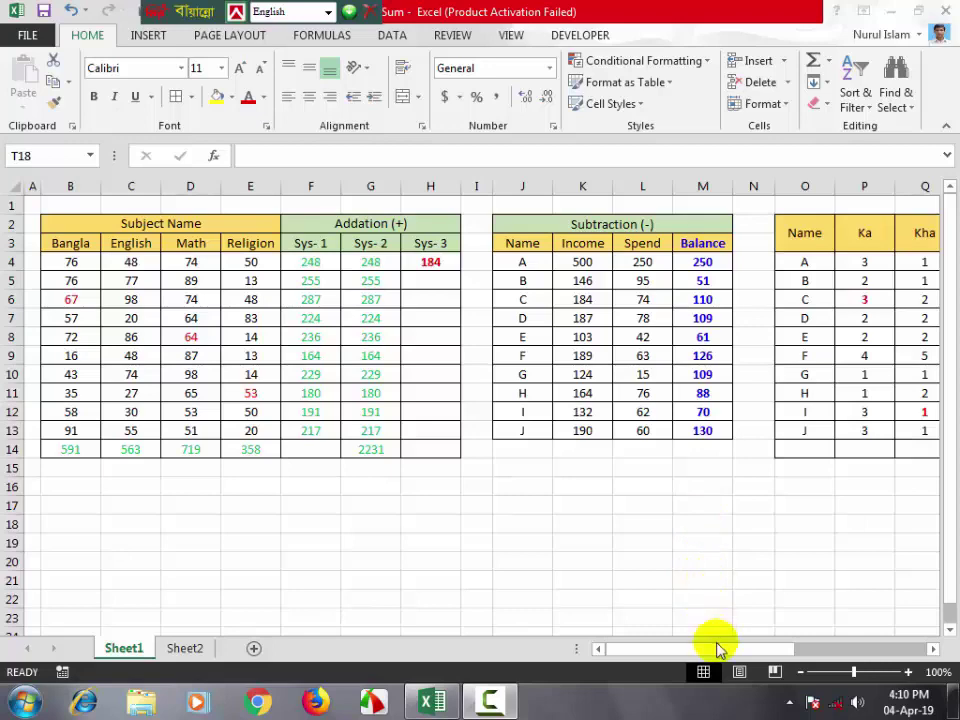
Step: Enter the formula =PRODUCT(P4:R4) in cell S4 to multiply the Ka, Kha and Ga values of name A
drag(793, 651, 915, 602)
click(458, 489)
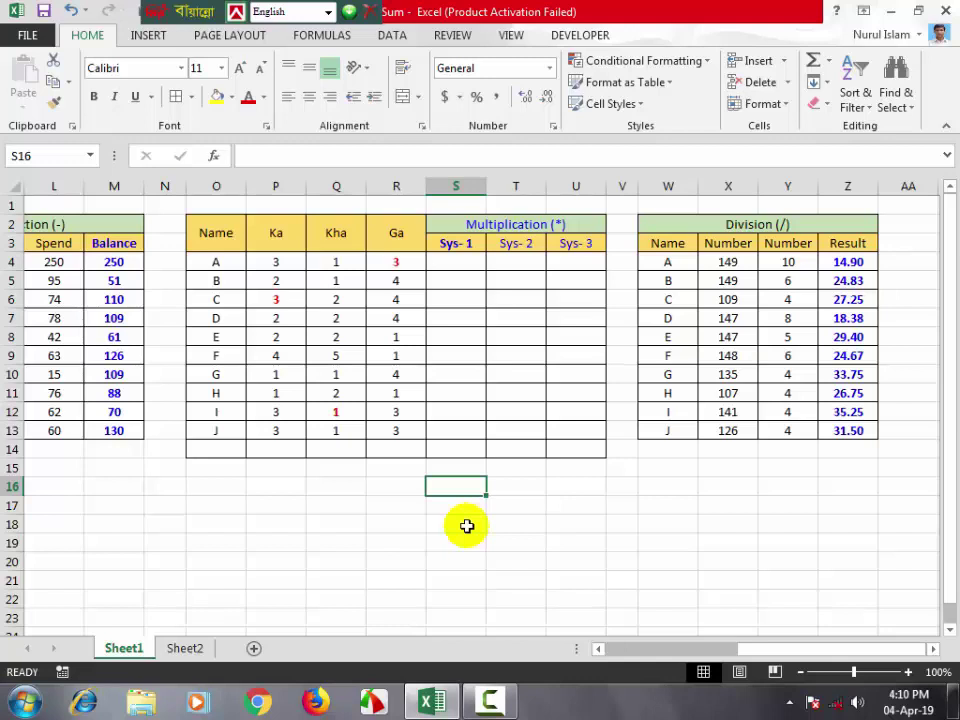
click(455, 262)
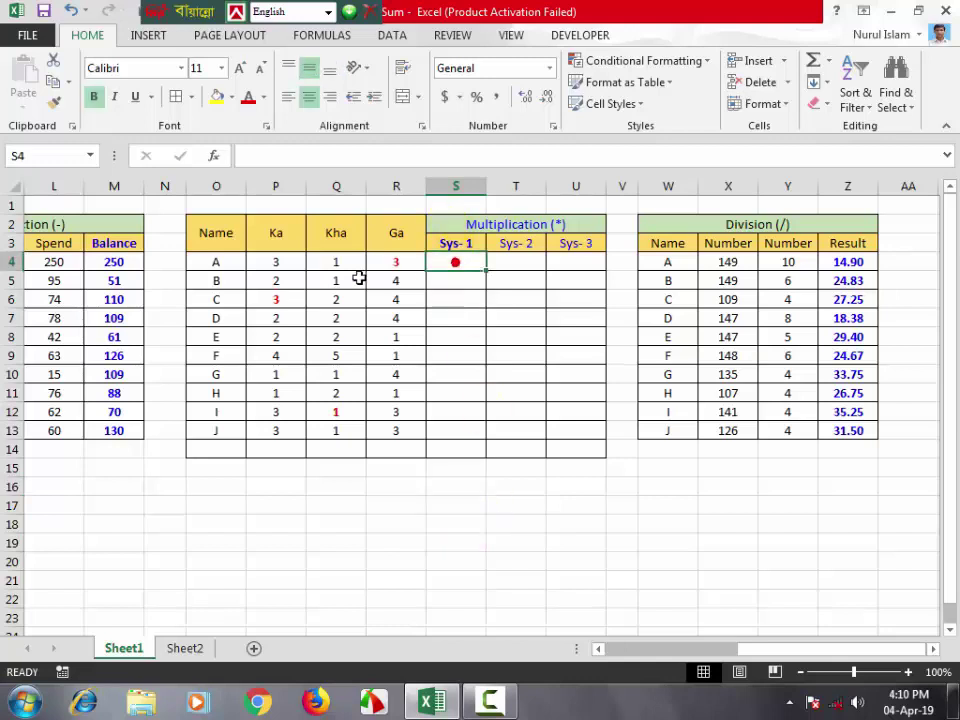
drag(274, 263, 398, 263)
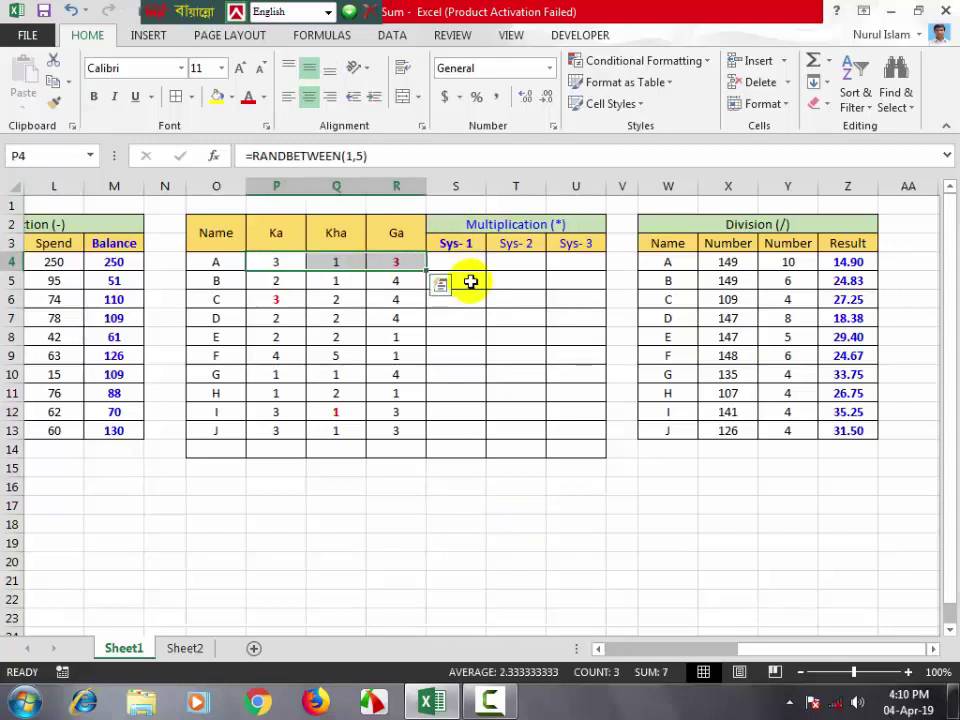
click(453, 262)
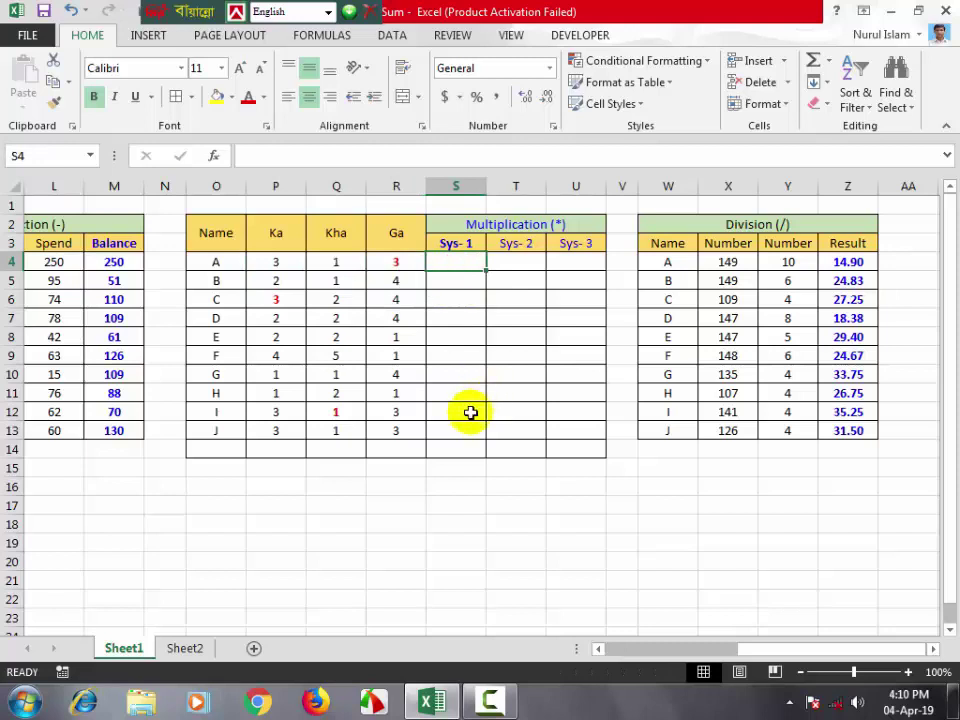
text(=)
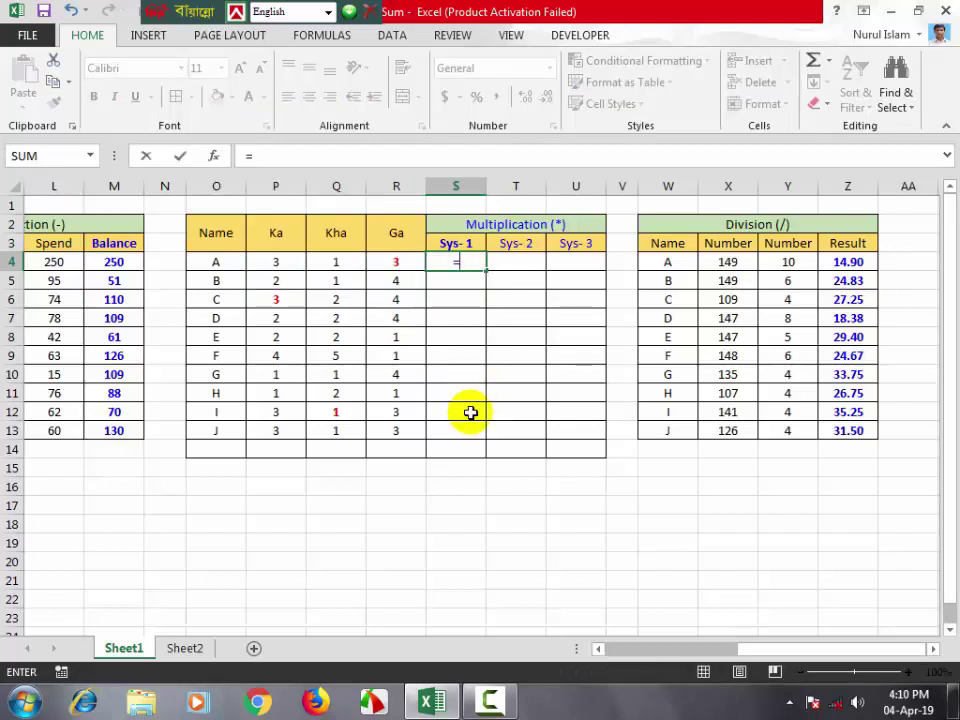
text(pro)
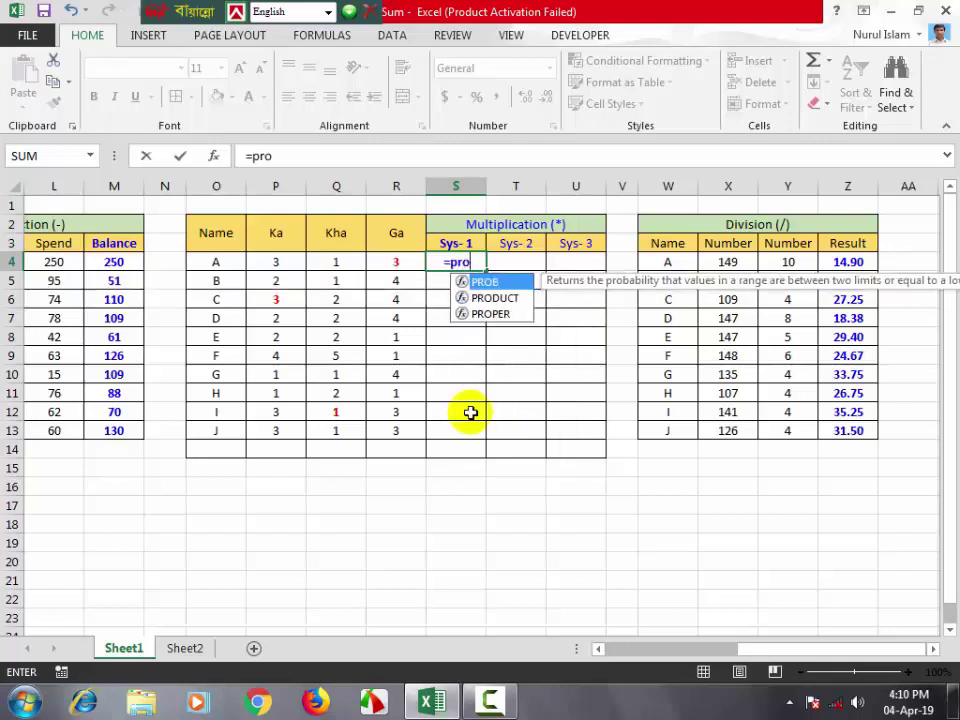
double_click(492, 299)
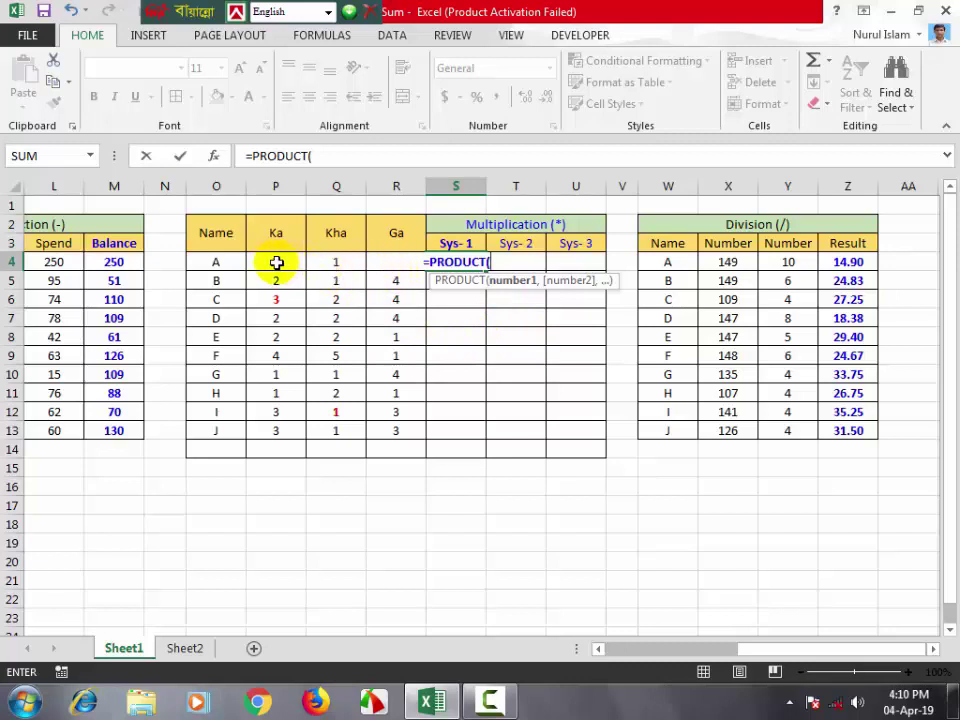
drag(276, 263, 386, 259)
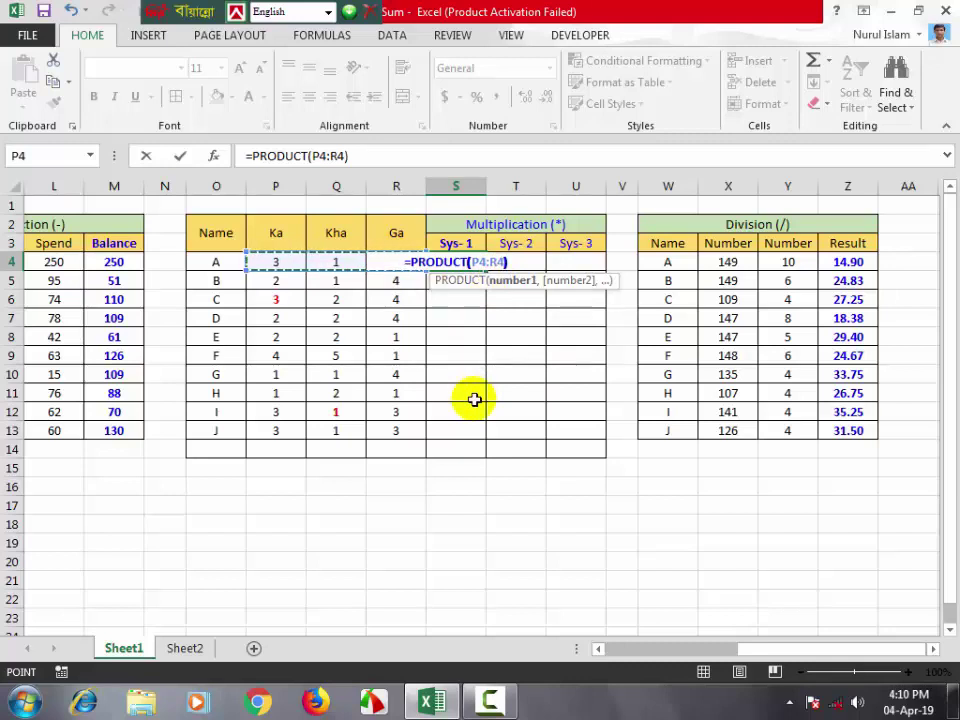
text())
key(Return)
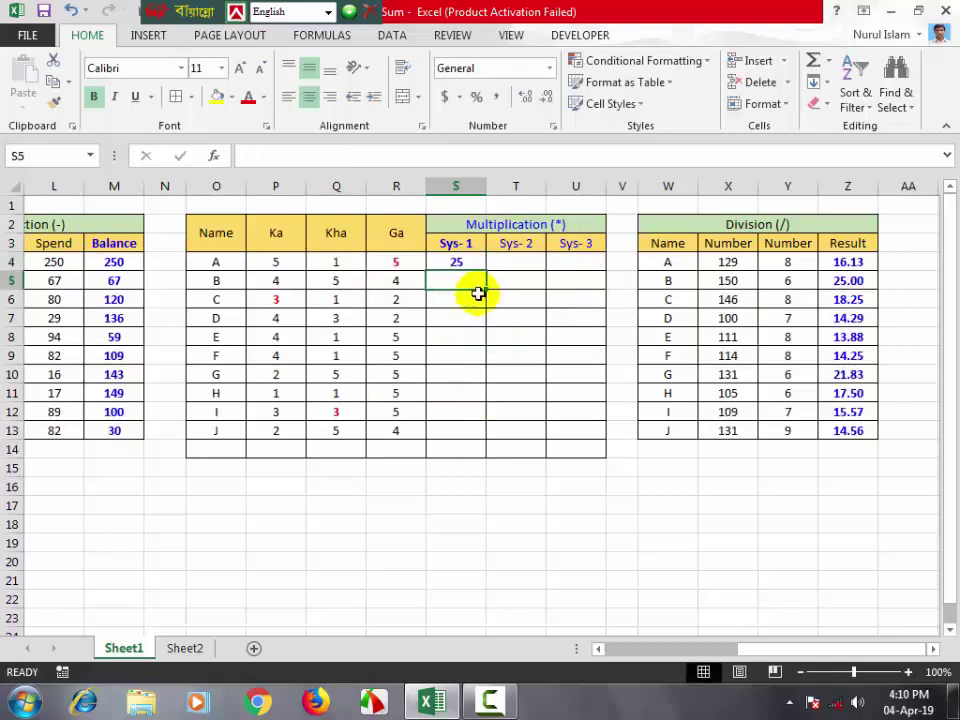
Step: Fill the PRODUCT formula from S4 down to S13 and recalculate the random values from a blank cell below the table
click(460, 261)
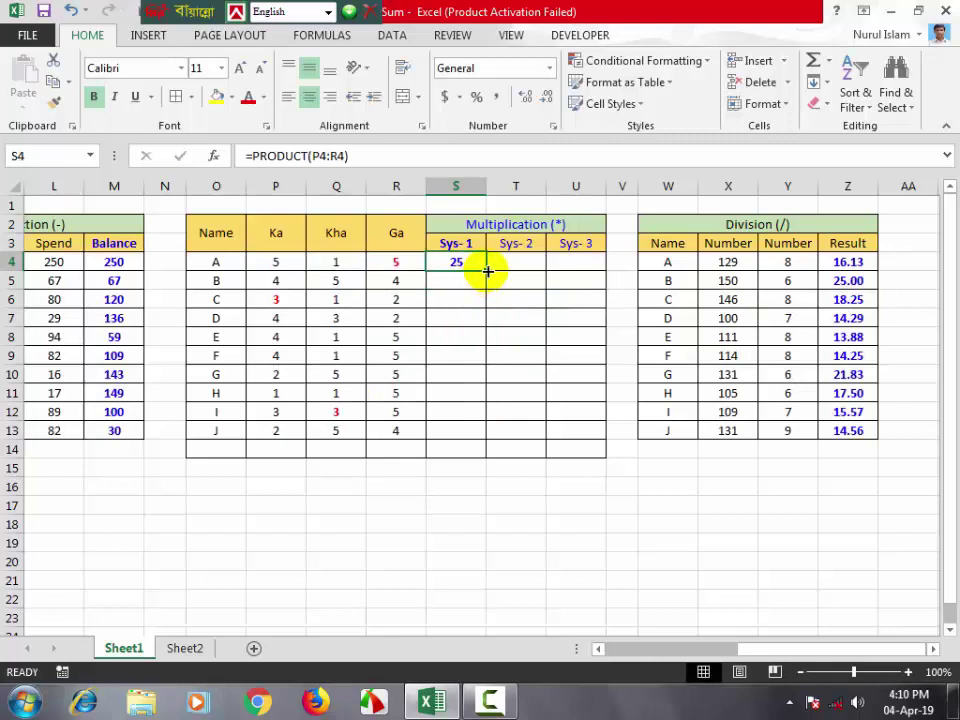
double_click(487, 270)
click(489, 504)
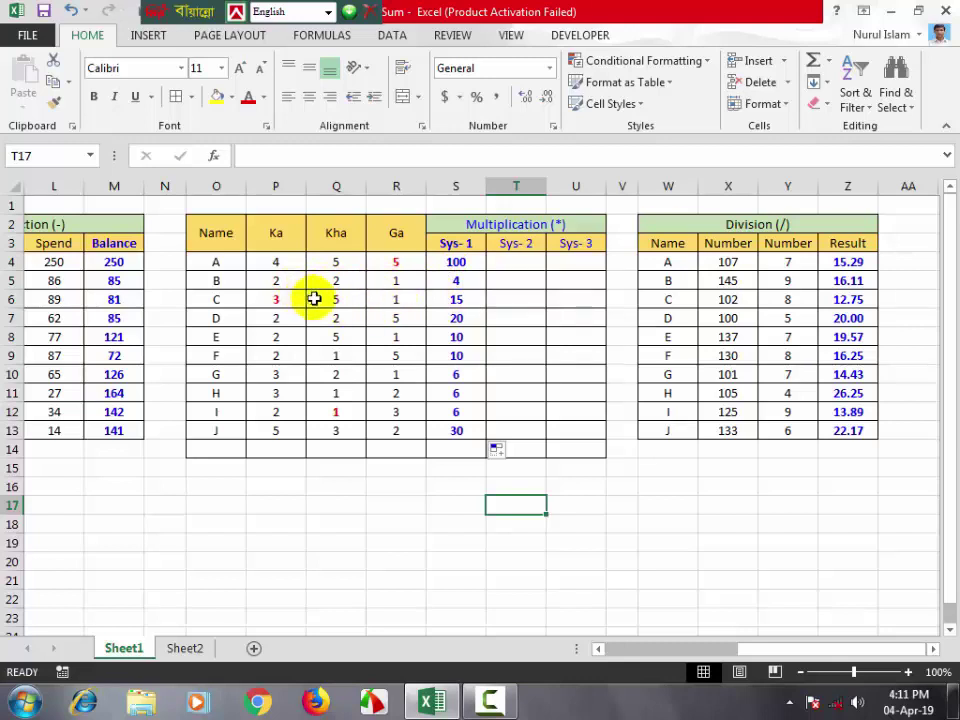
click(414, 478)
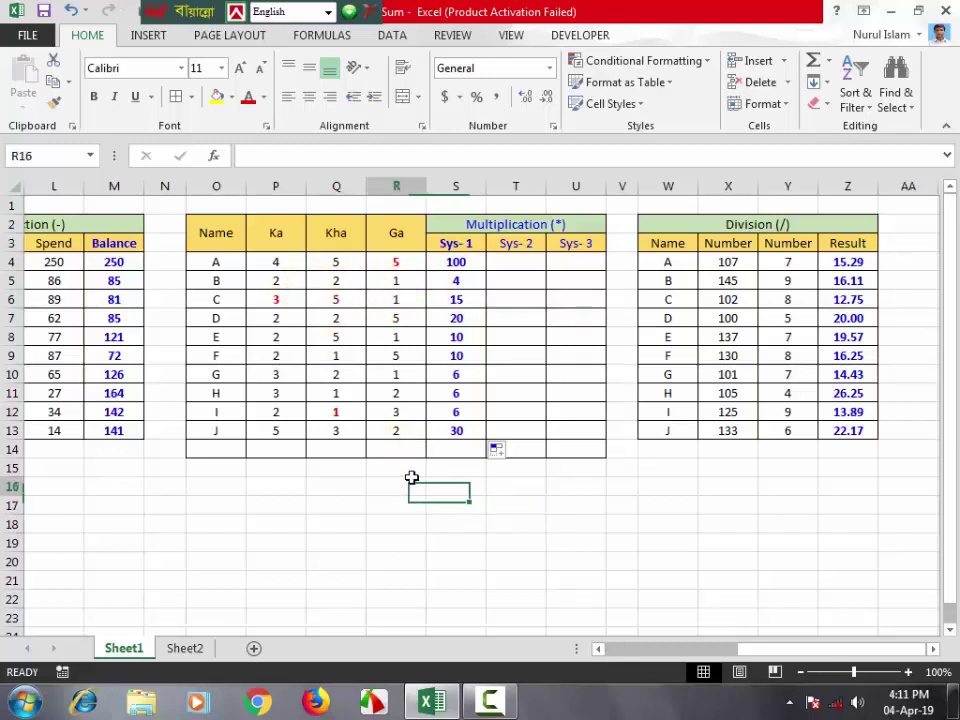
double_click(444, 486)
click(410, 484)
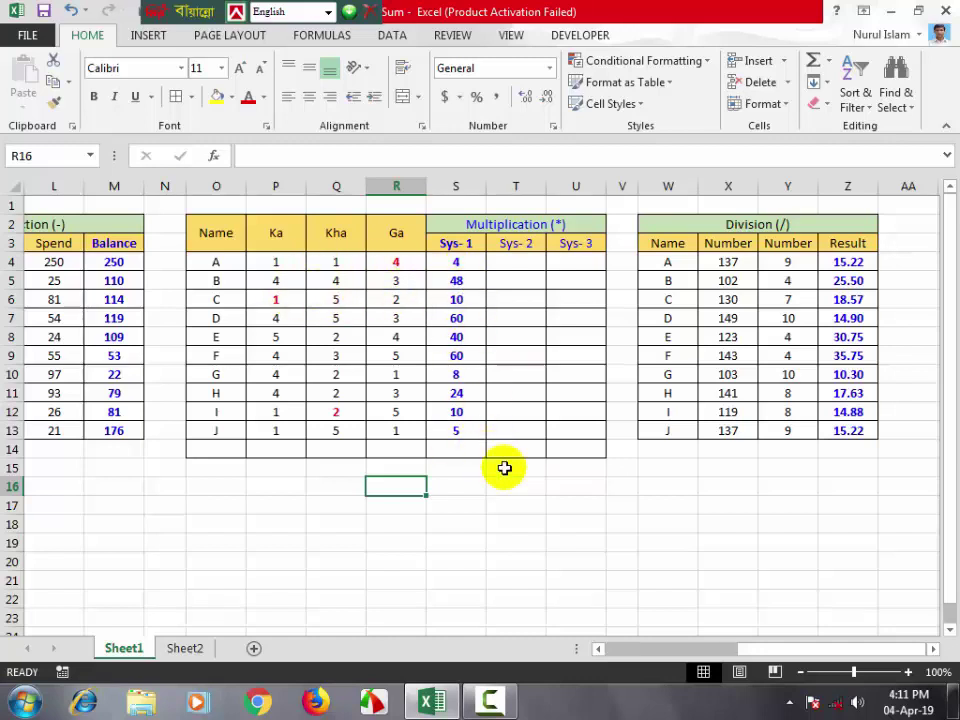
Step: Enter the formula =P4*Q4*R4 in cell T4 to multiply the values of name A in the Sys- 2 column
click(510, 265)
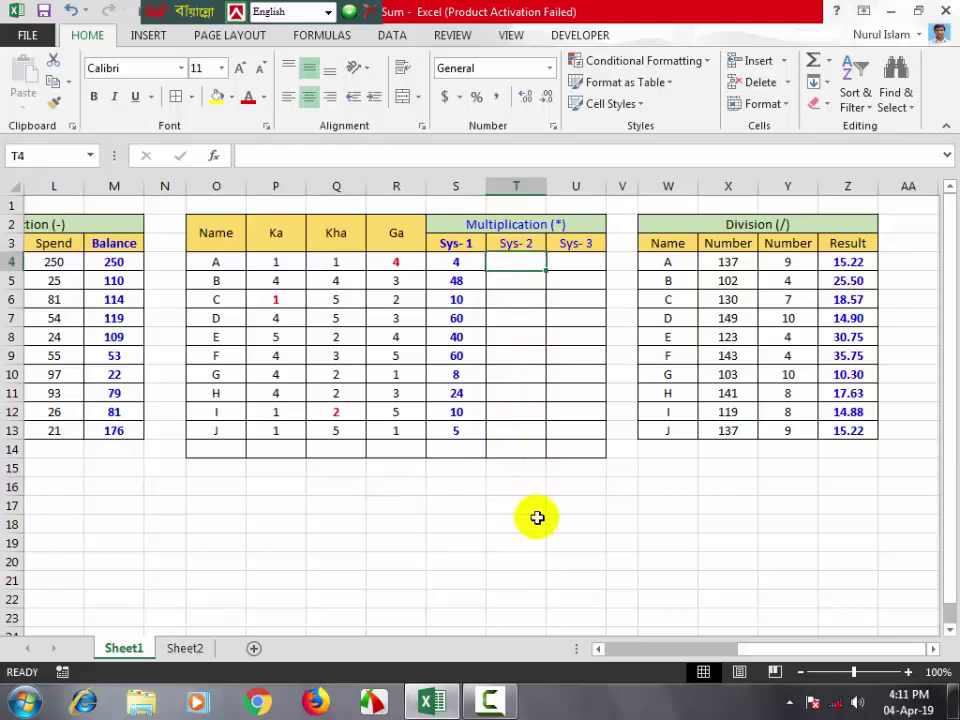
text(=)
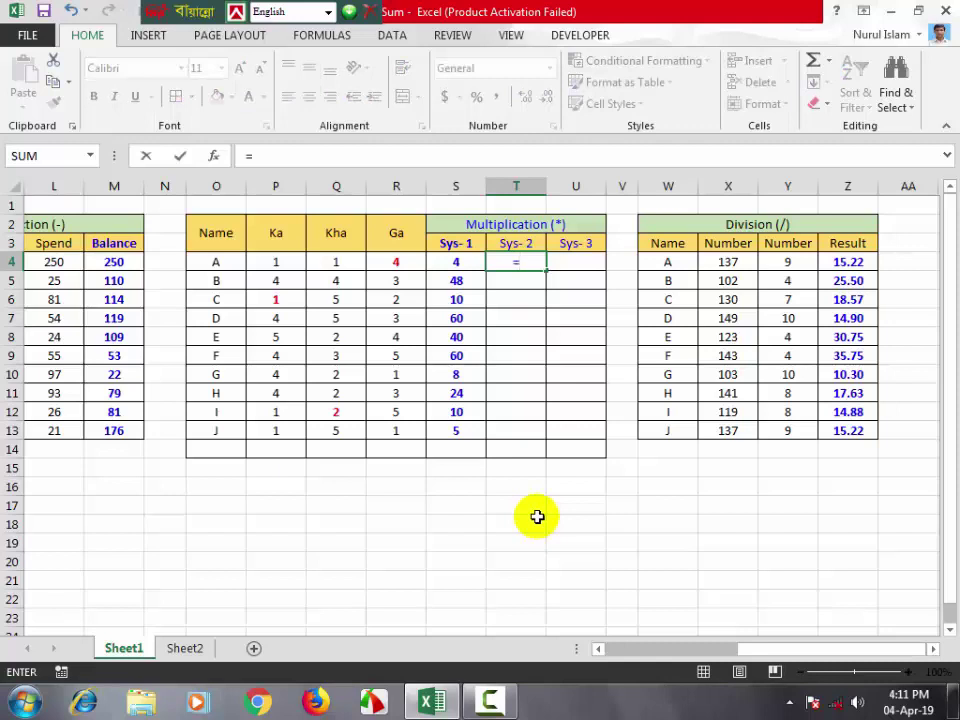
click(281, 261)
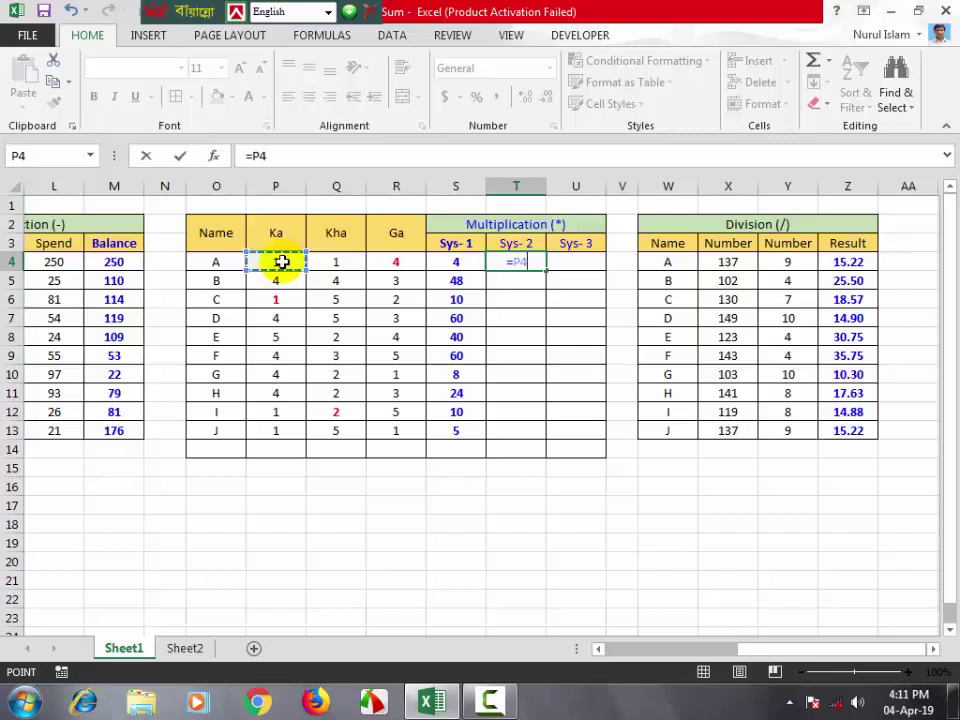
text(*)
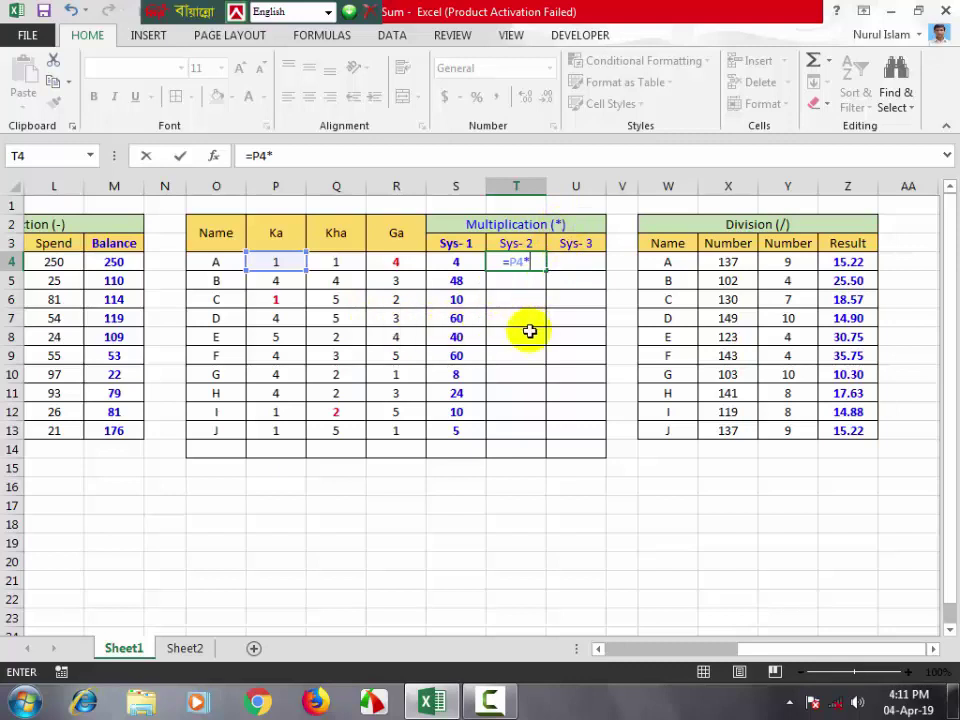
click(339, 262)
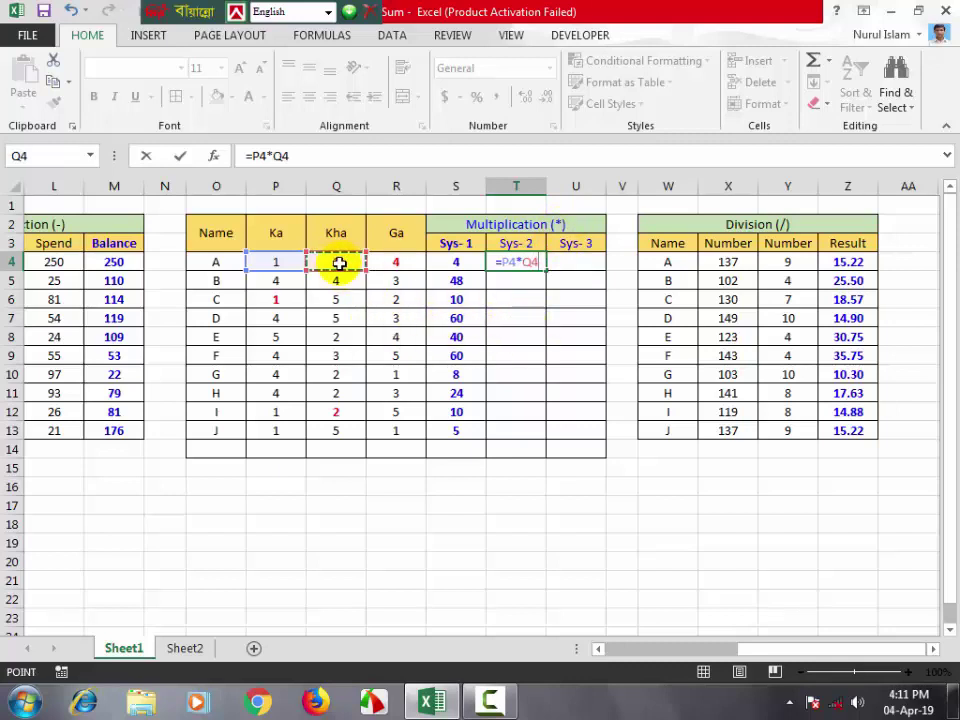
text(*)
click(388, 262)
text(*)
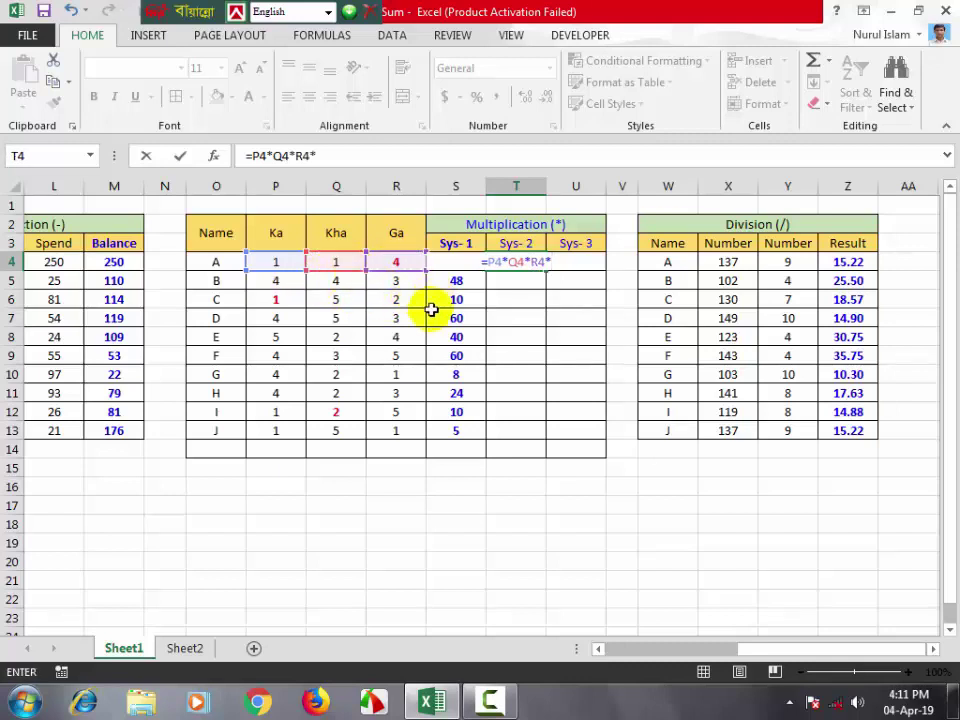
key(Return)
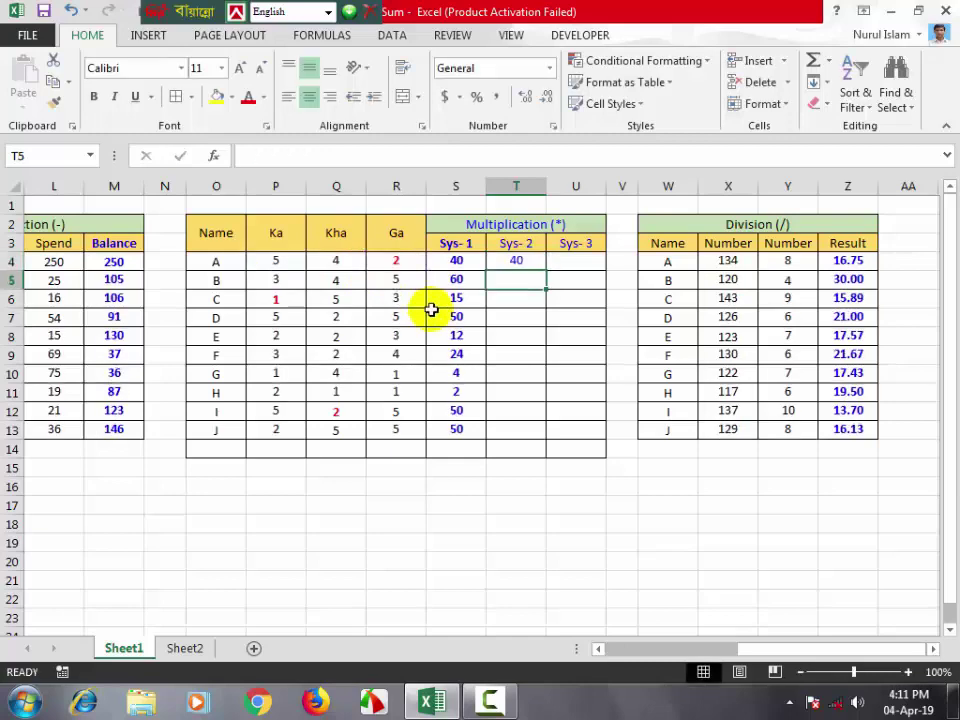
Step: Fill the multiplication formula from T4 down to T13 in the Sys- 2 column
click(506, 262)
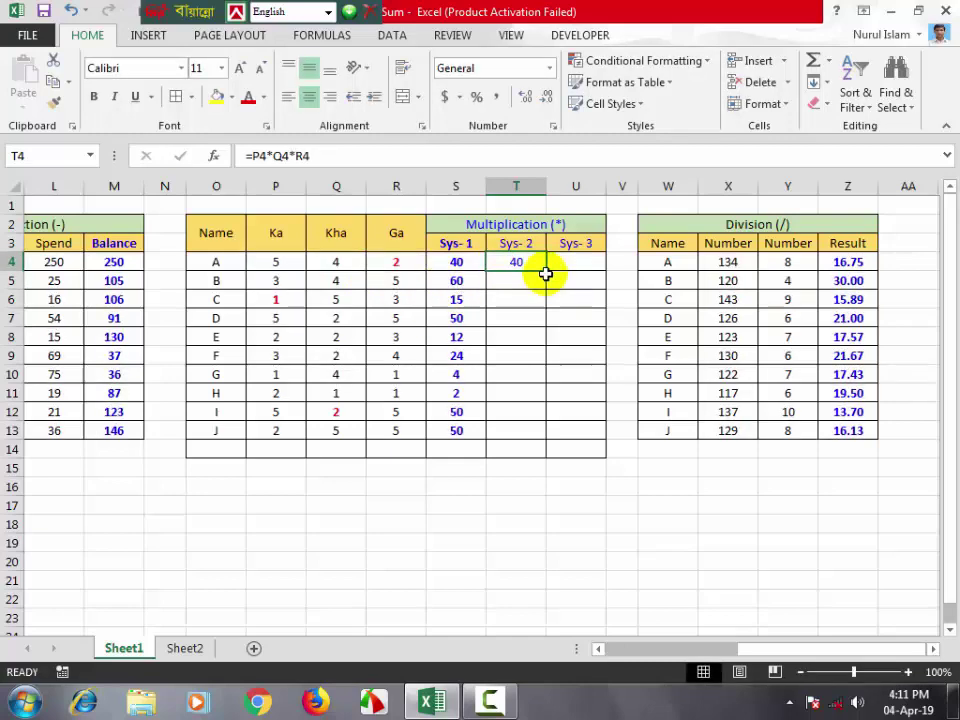
double_click(547, 271)
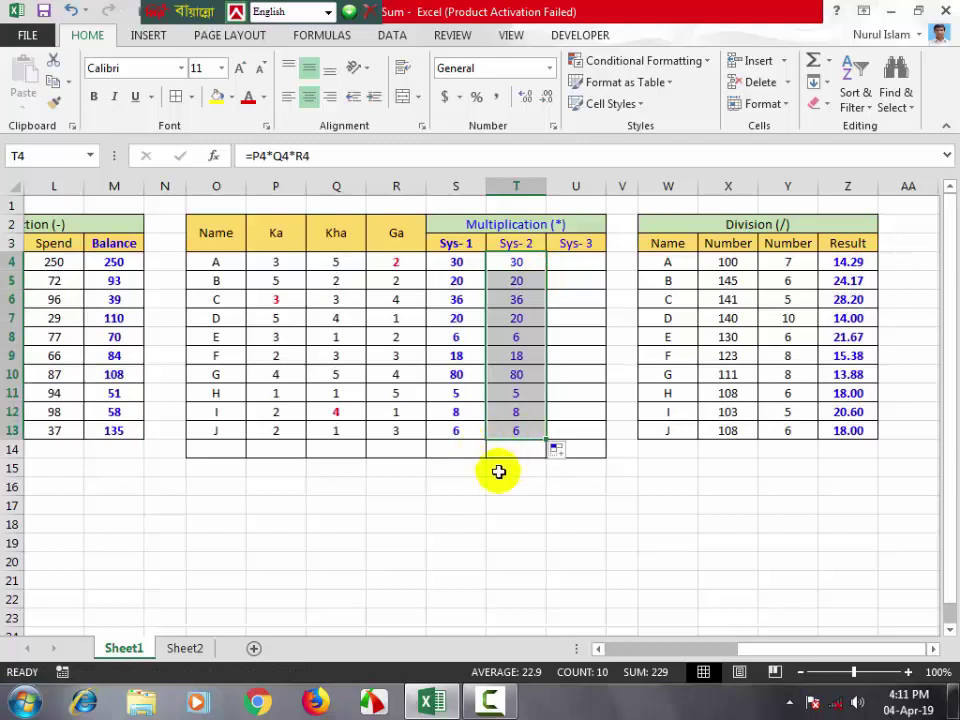
click(272, 444)
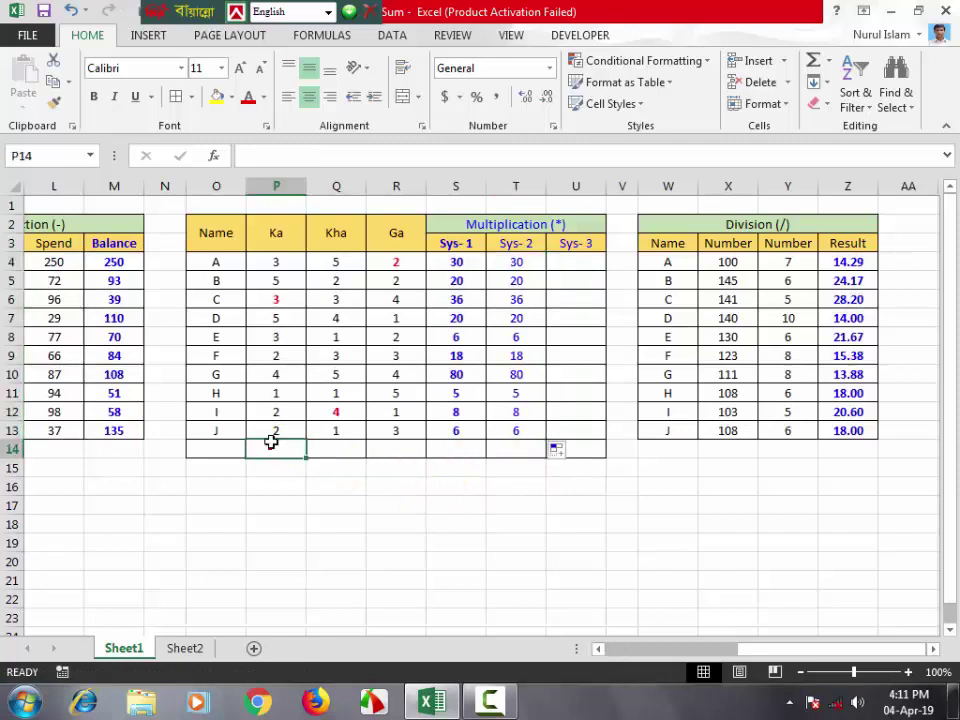
Step: Enter the formula =PRODUCT(P4:P13) in cell P14 to multiply all values of the Ka column
drag(272, 262, 272, 411)
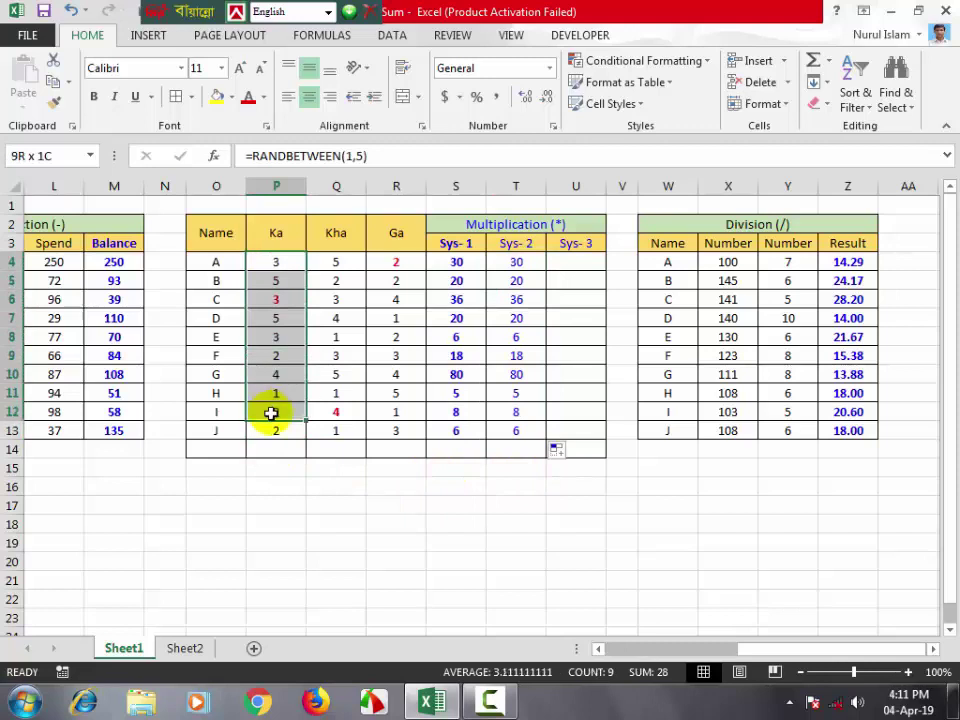
click(272, 411)
drag(272, 260, 270, 433)
click(274, 448)
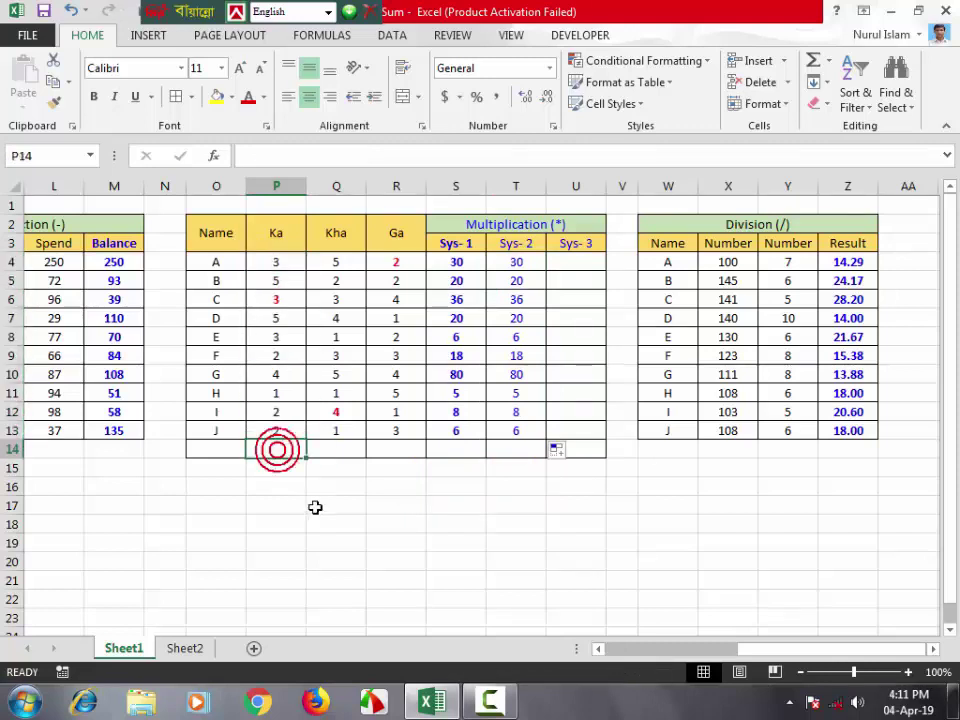
text(=)
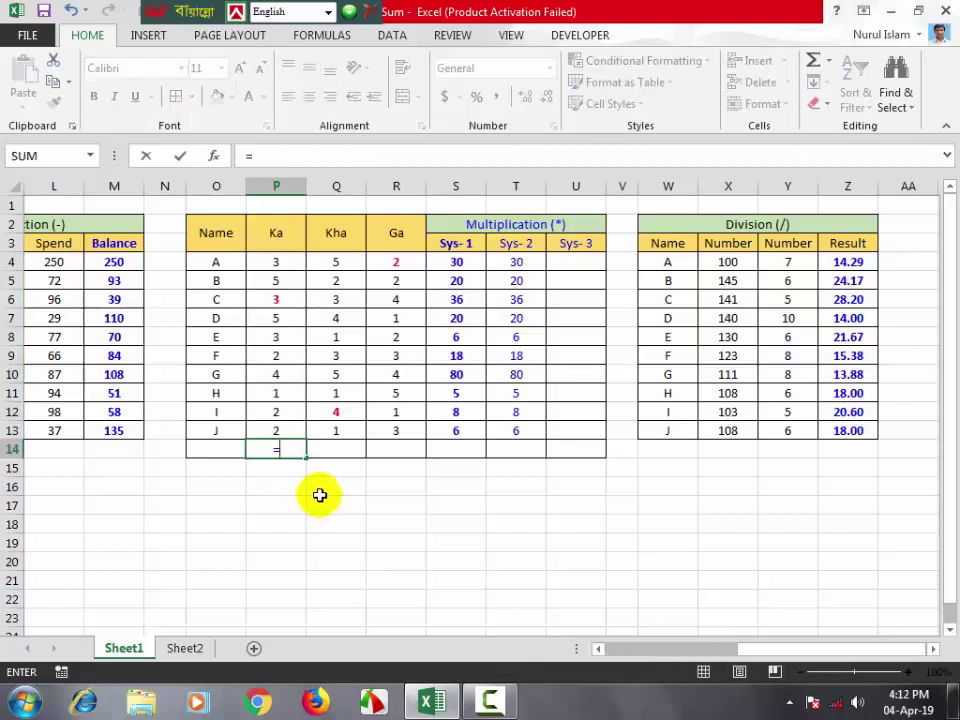
text(pro)
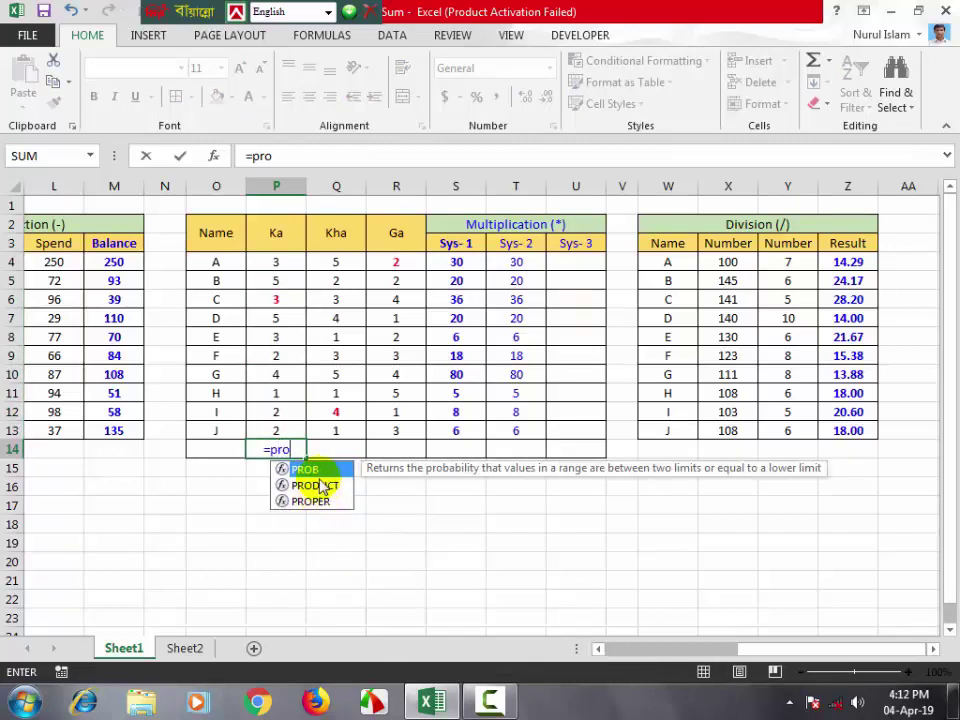
double_click(318, 487)
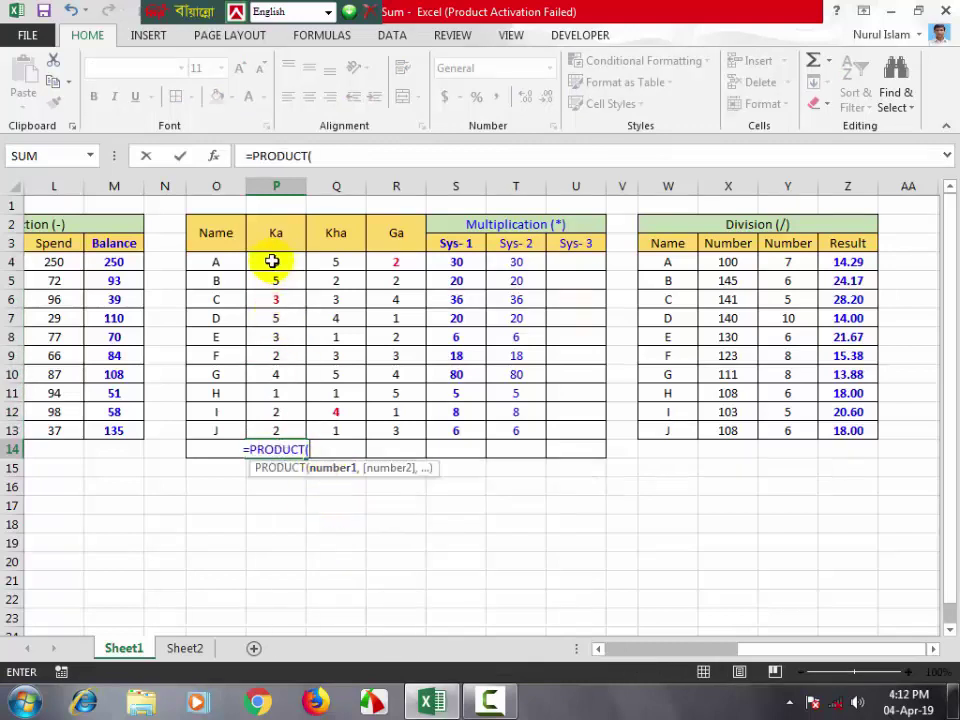
drag(270, 261, 250, 428)
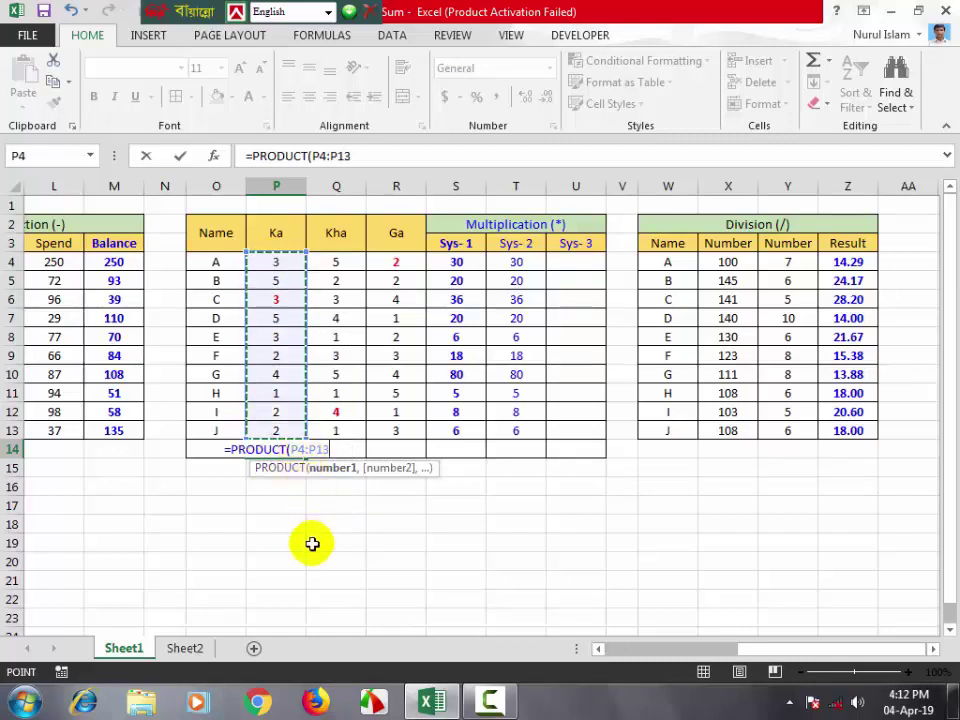
text())
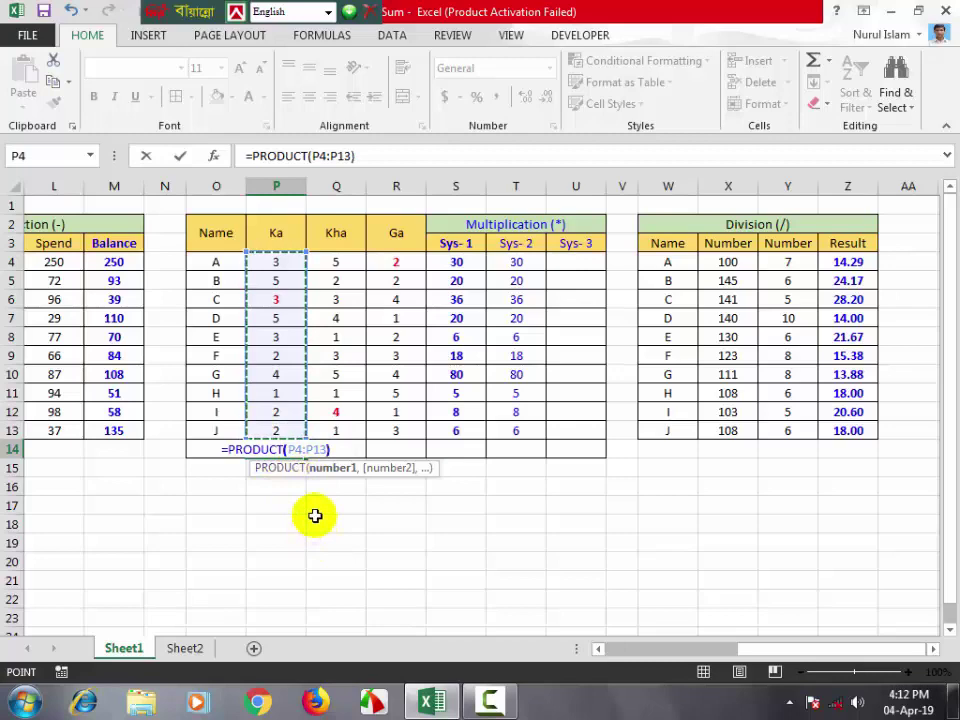
key(Return)
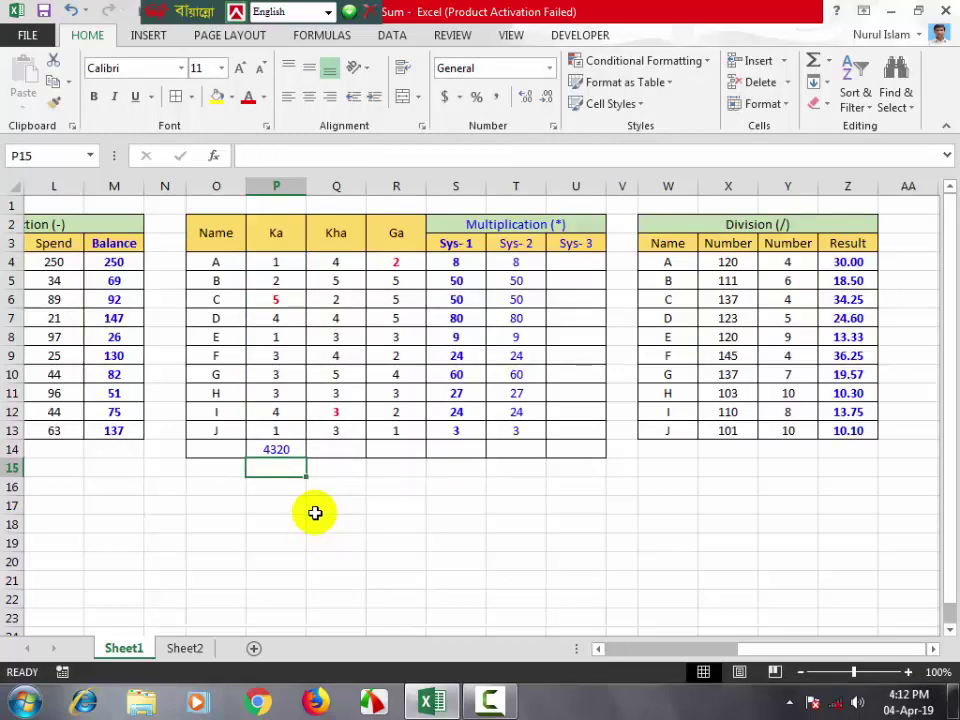
Step: Fill the column PRODUCT formula from P14 across row 14 to U14
click(276, 447)
drag(306, 460, 592, 456)
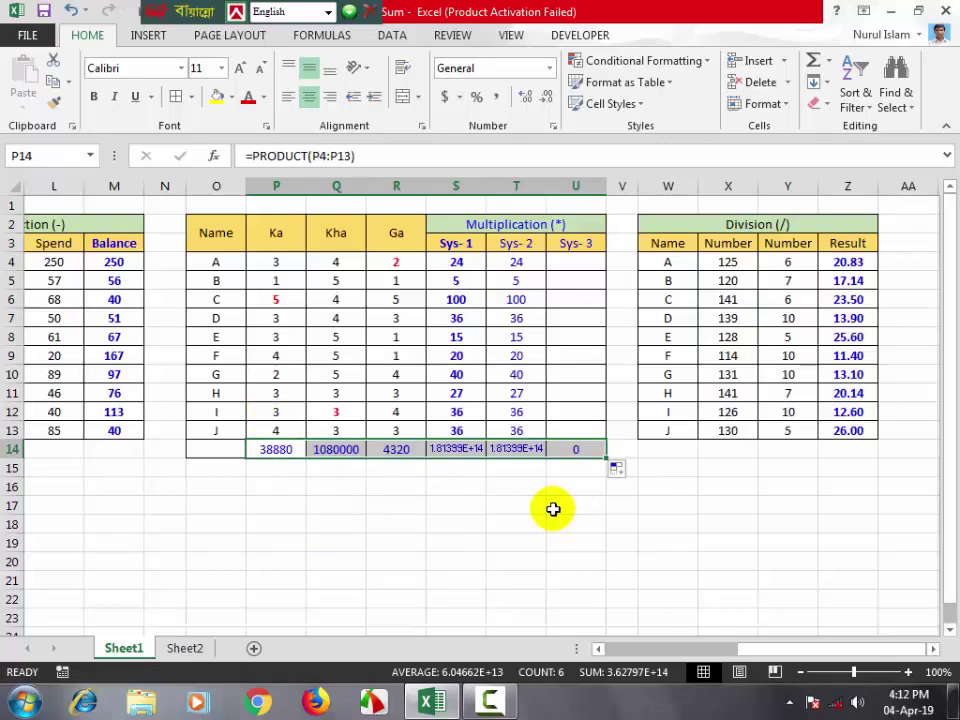
click(553, 509)
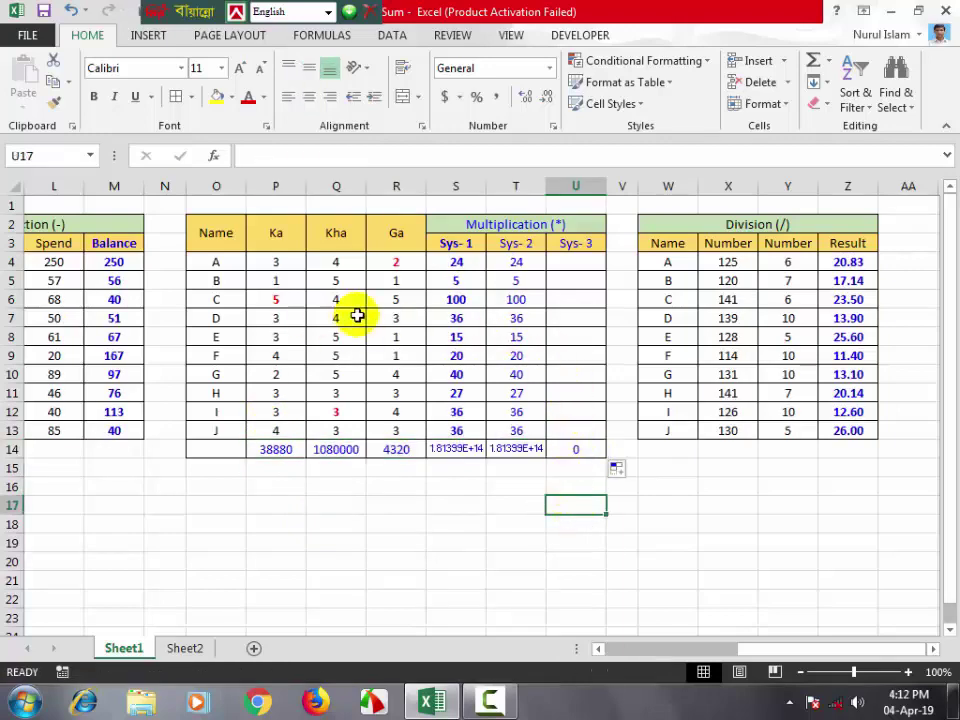
Step: Multiply the three red values with =R4*P6*Q12 in cell U4 and recalculate the sheet from a blank cell
click(583, 261)
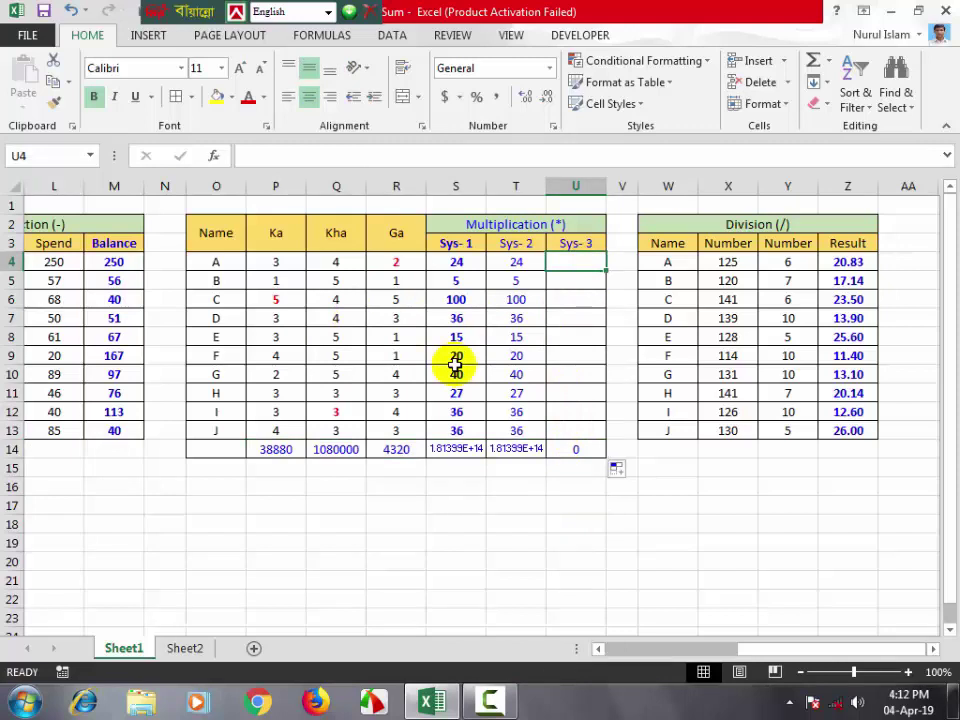
text(=)
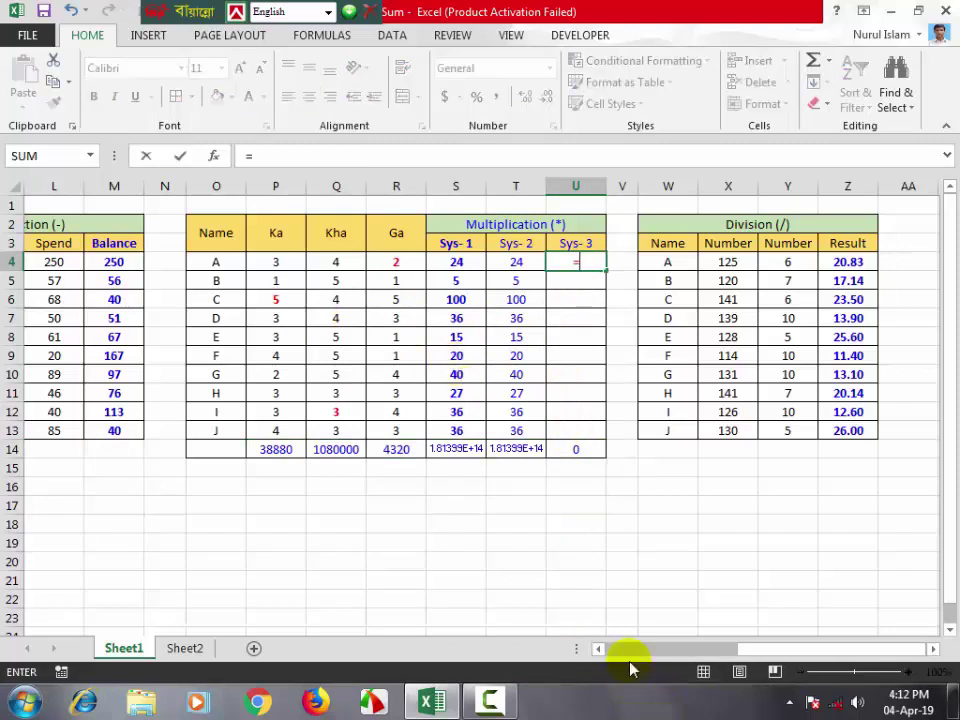
click(395, 264)
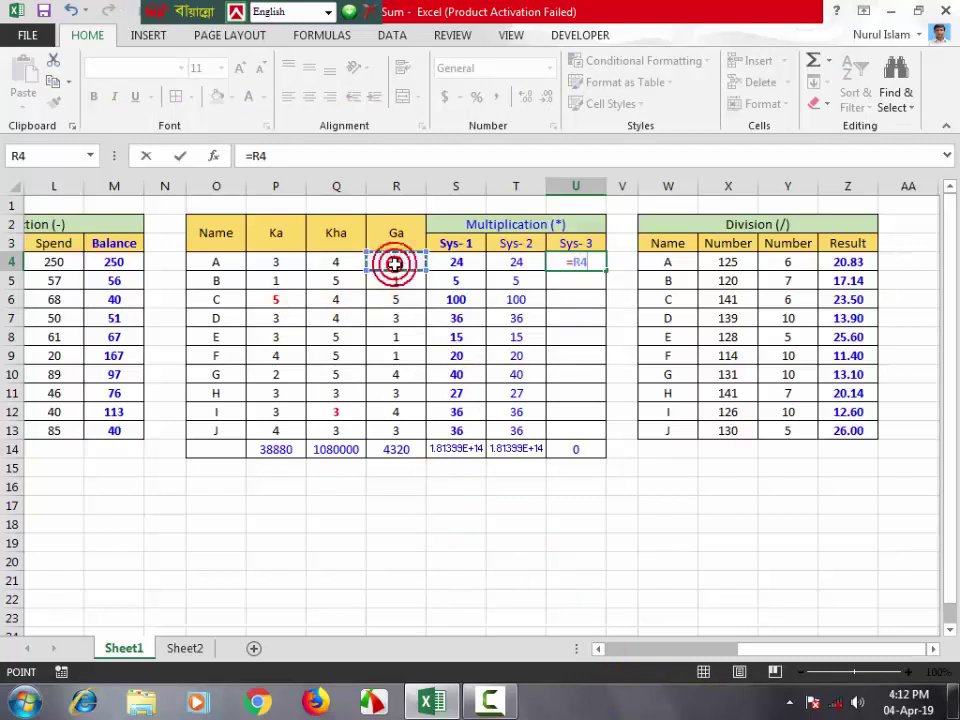
click(273, 301)
text(*)
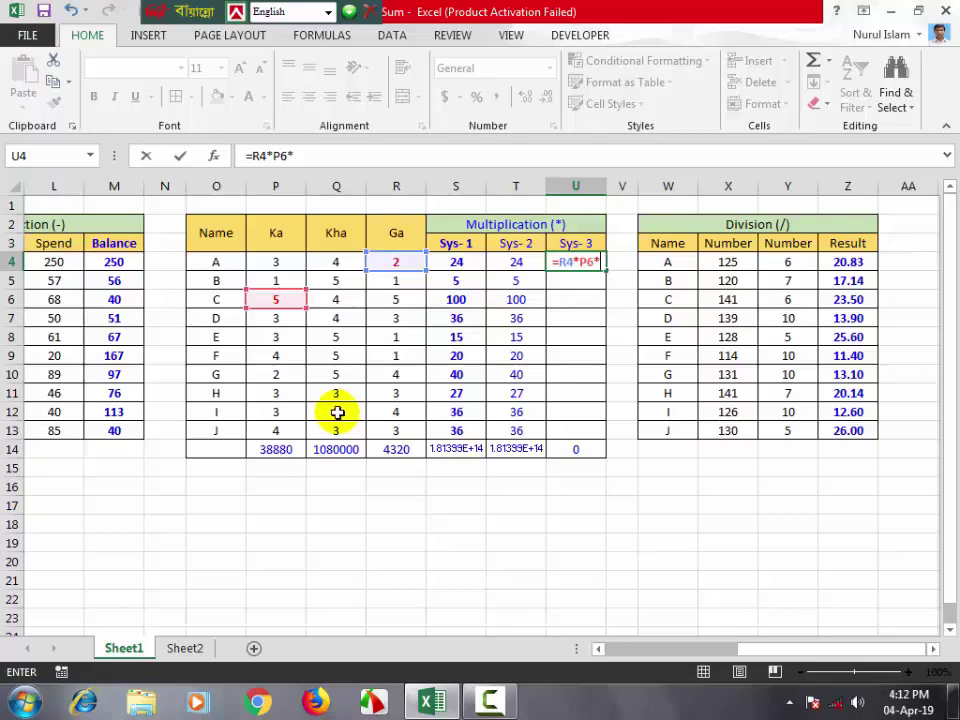
click(337, 412)
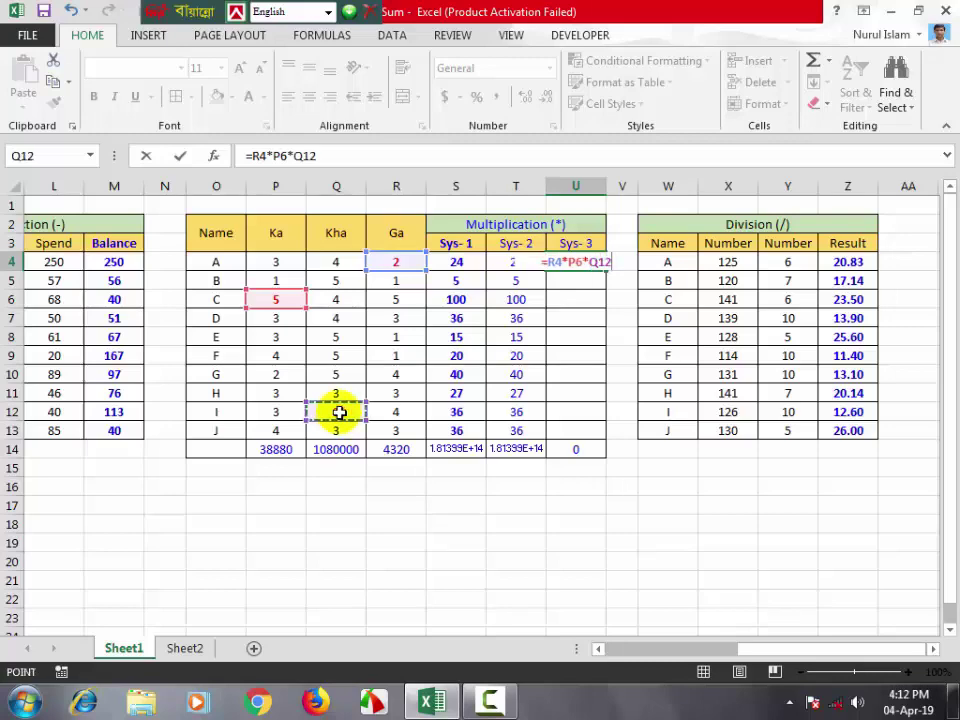
key(Return)
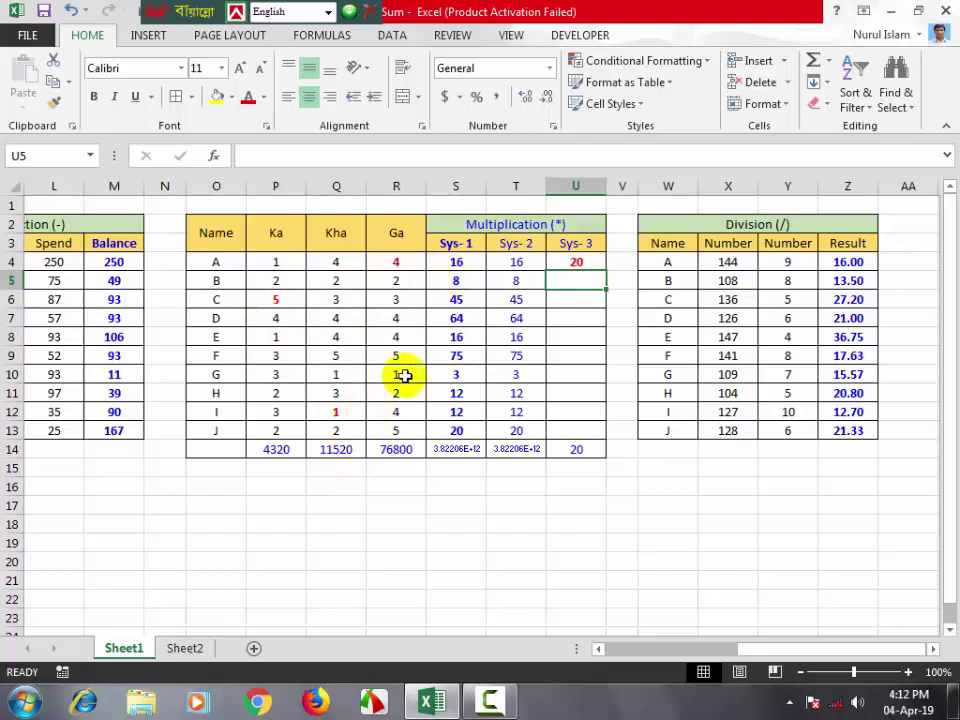
double_click(591, 541)
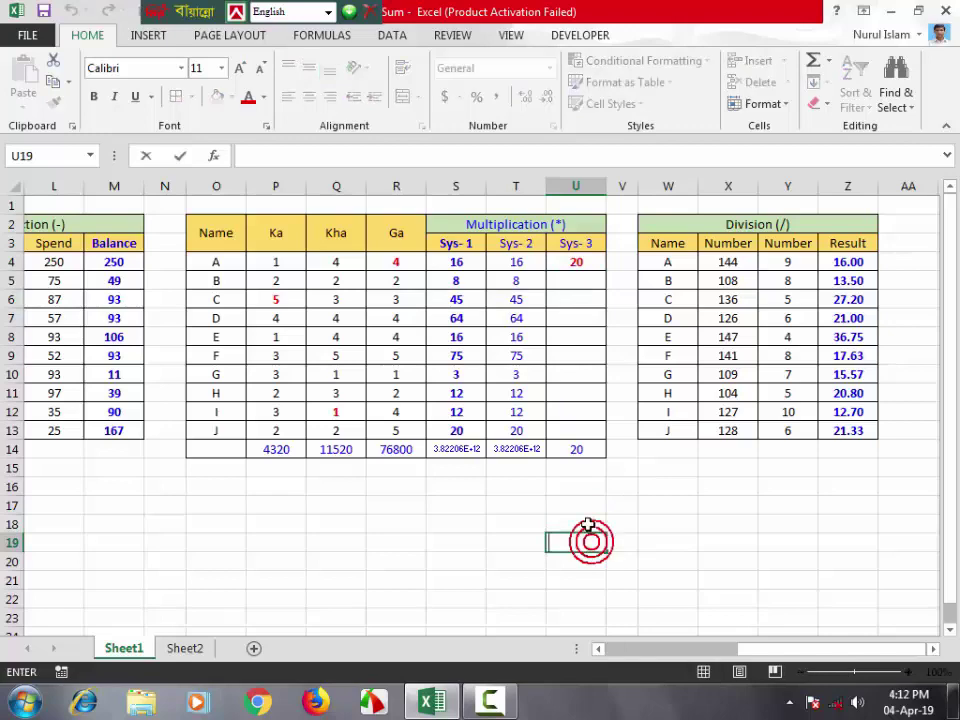
click(588, 524)
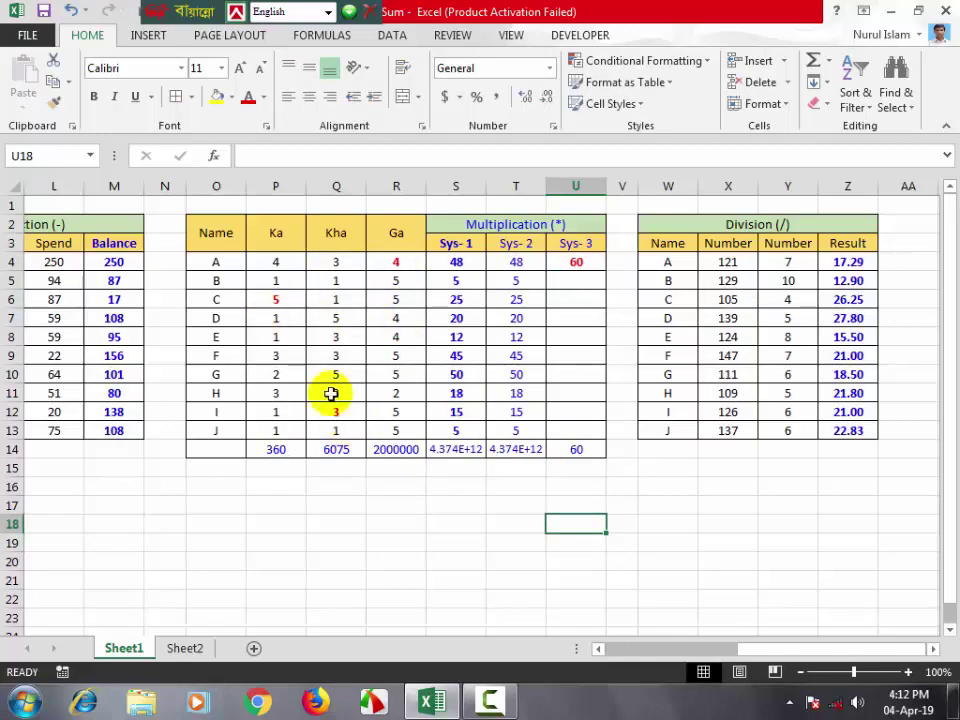
Step: Enter 451 in cell U8 of the Sys- 3 column to test the product in U14
click(575, 340)
text(4)
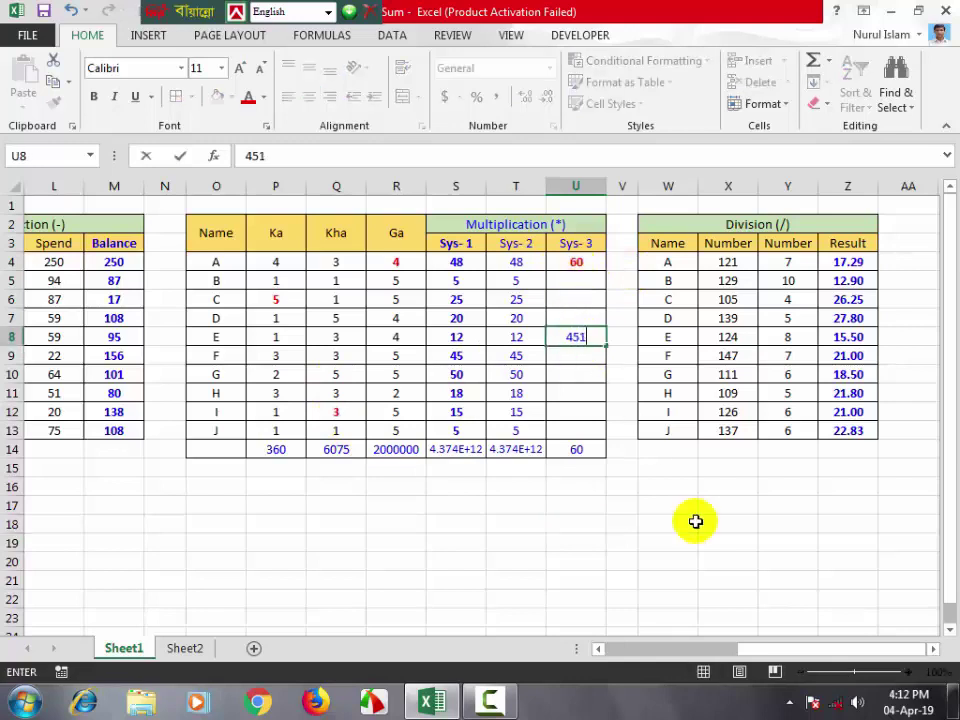
text(51)
click(694, 510)
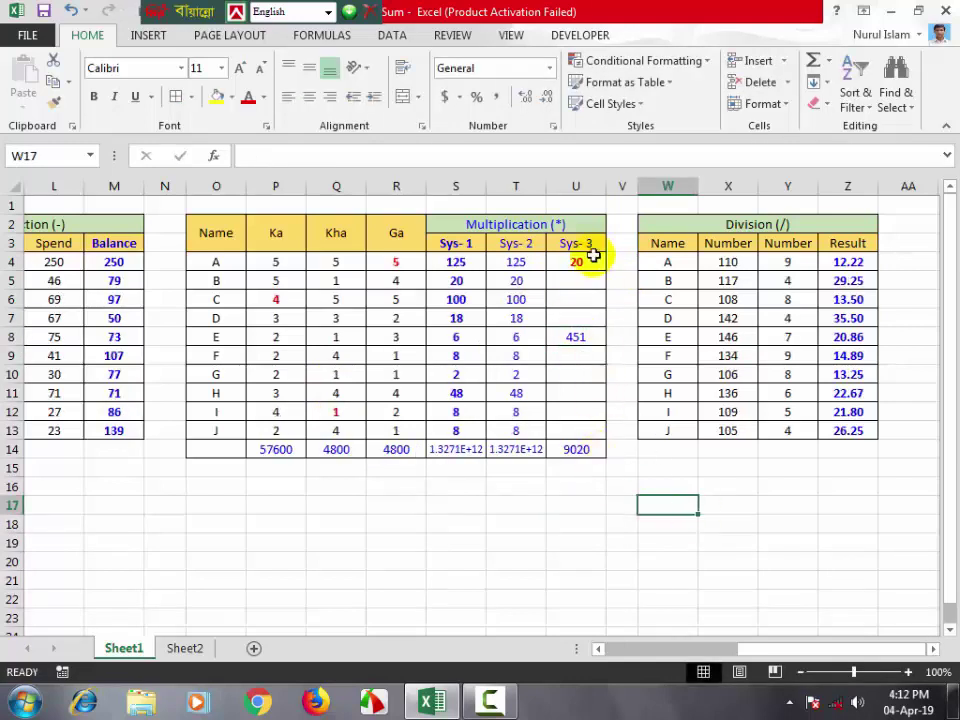
Step: Enter 5 in cell U8 of the Sys- 3 column and recalculate the sheet from a blank cell
click(576, 336)
text(5)
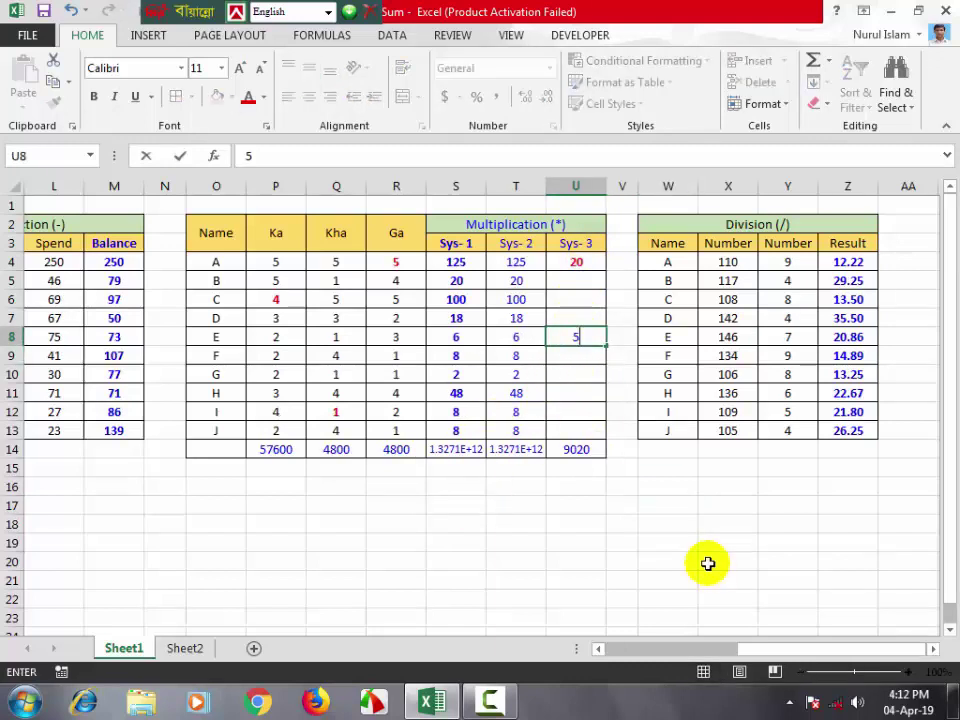
click(707, 539)
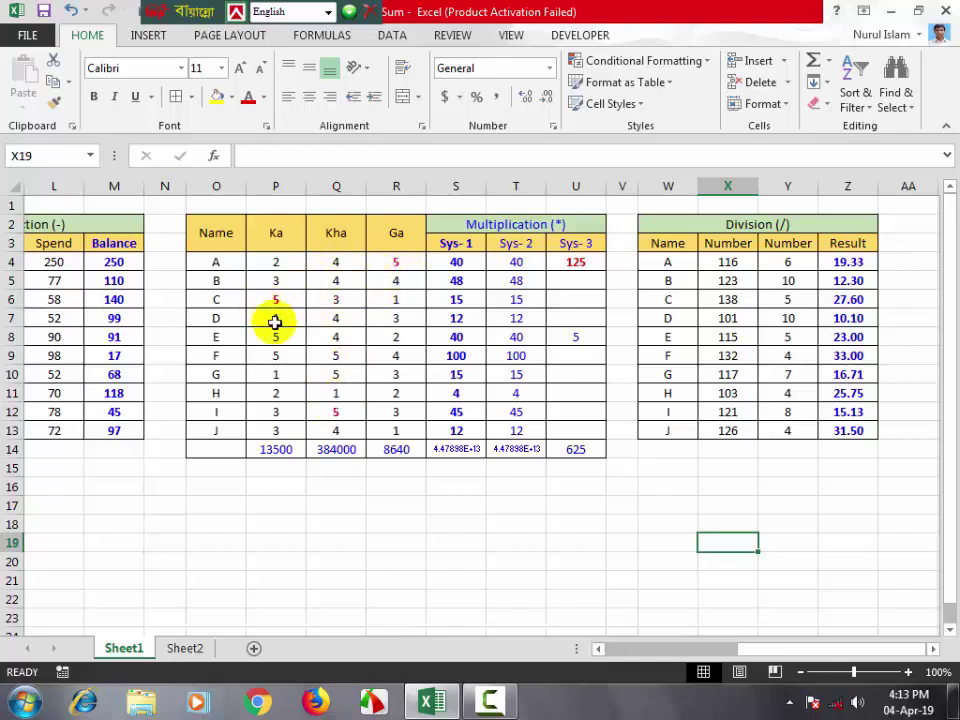
click(575, 467)
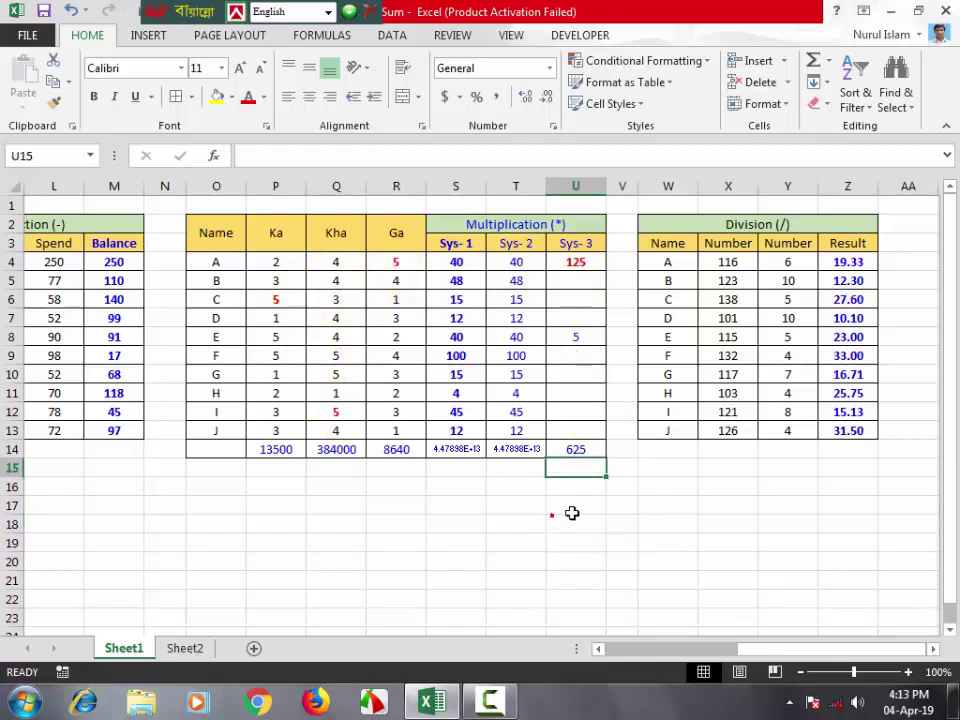
double_click(631, 502)
click(675, 488)
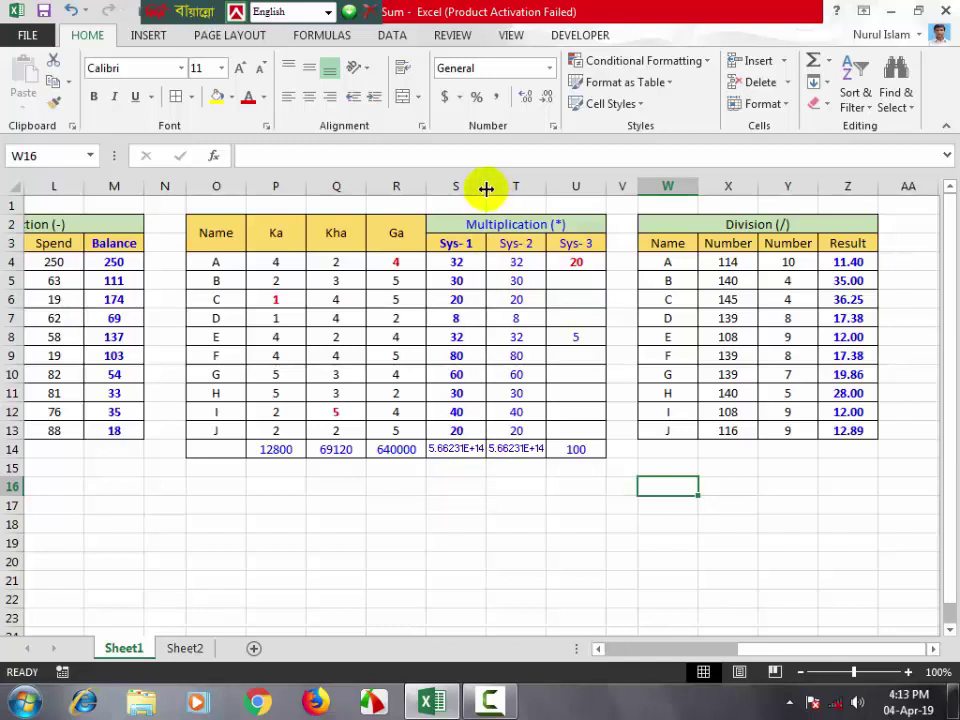
Step: Widen column S to about twice its width so the Sys- 1 product has more room
drag(487, 188, 553, 206)
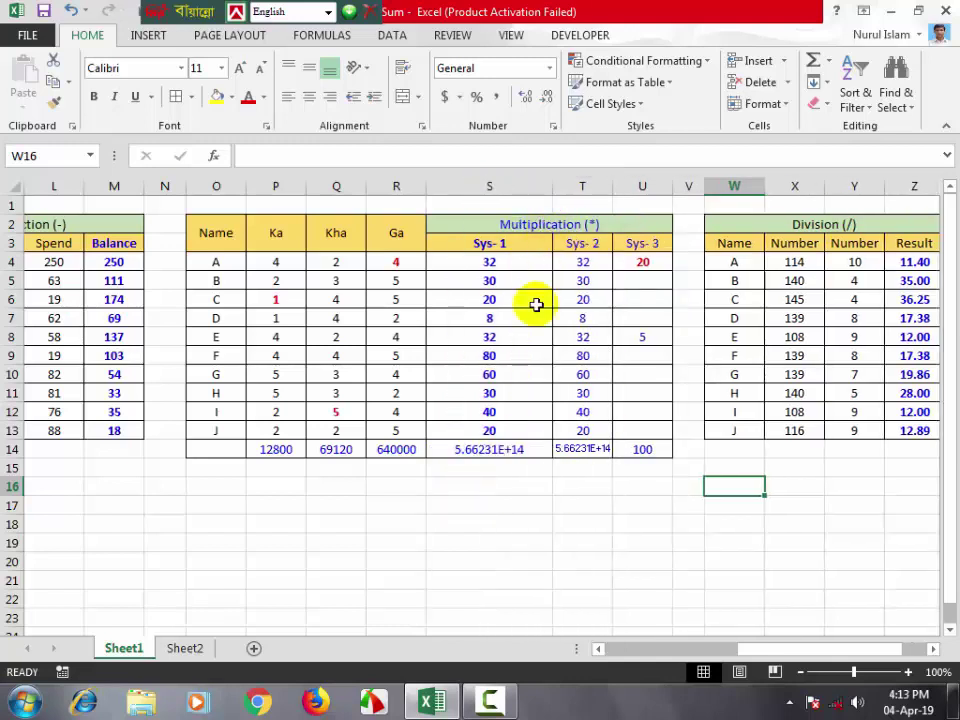
click(475, 488)
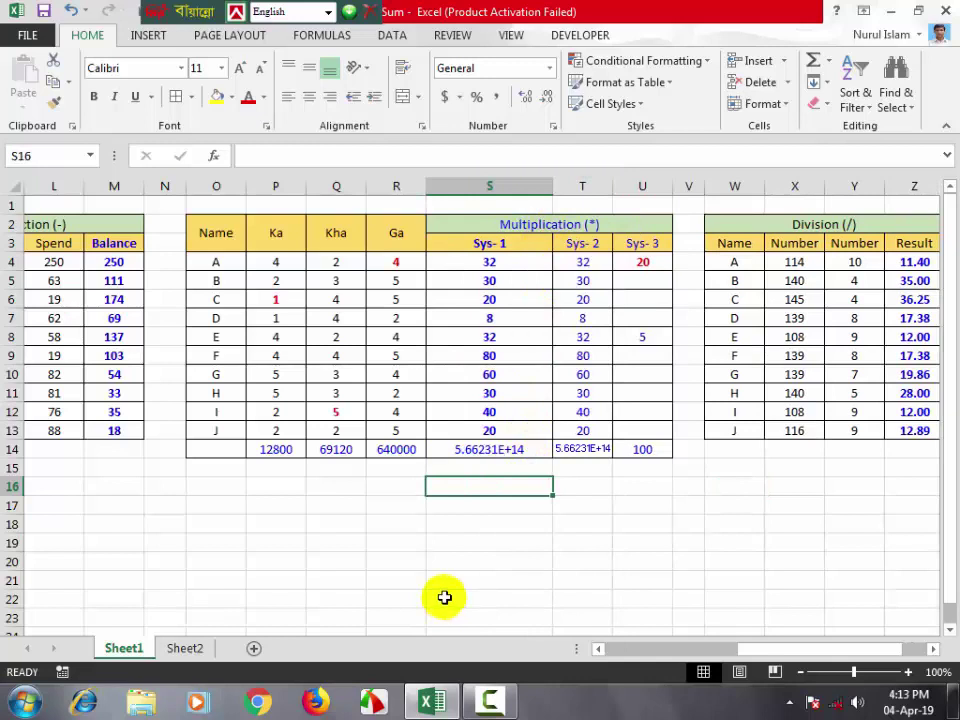
text(254876354875)
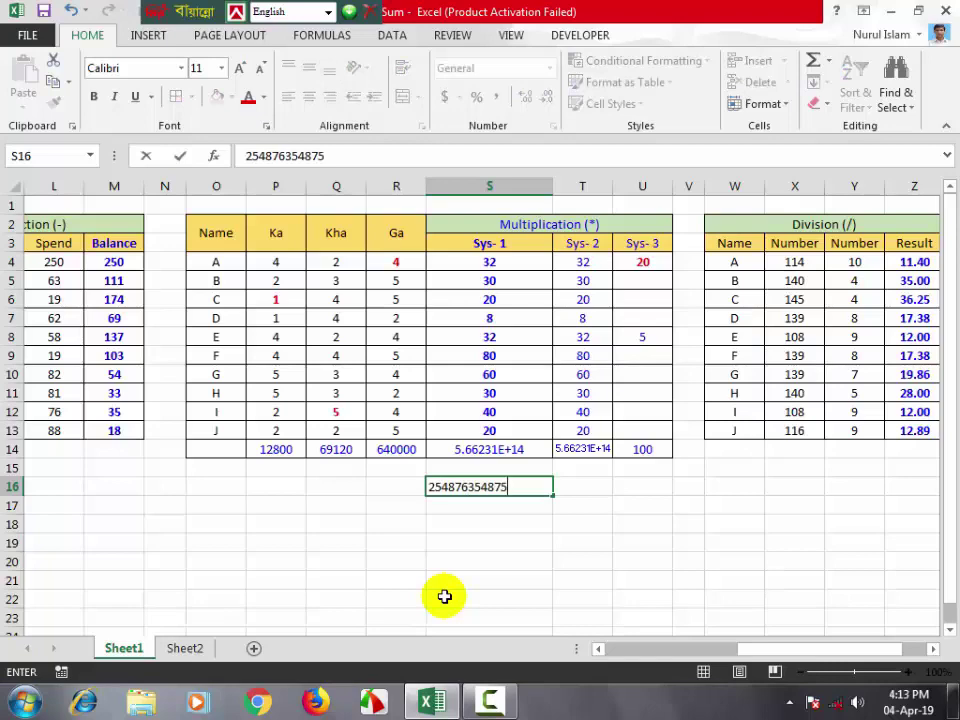
click(482, 545)
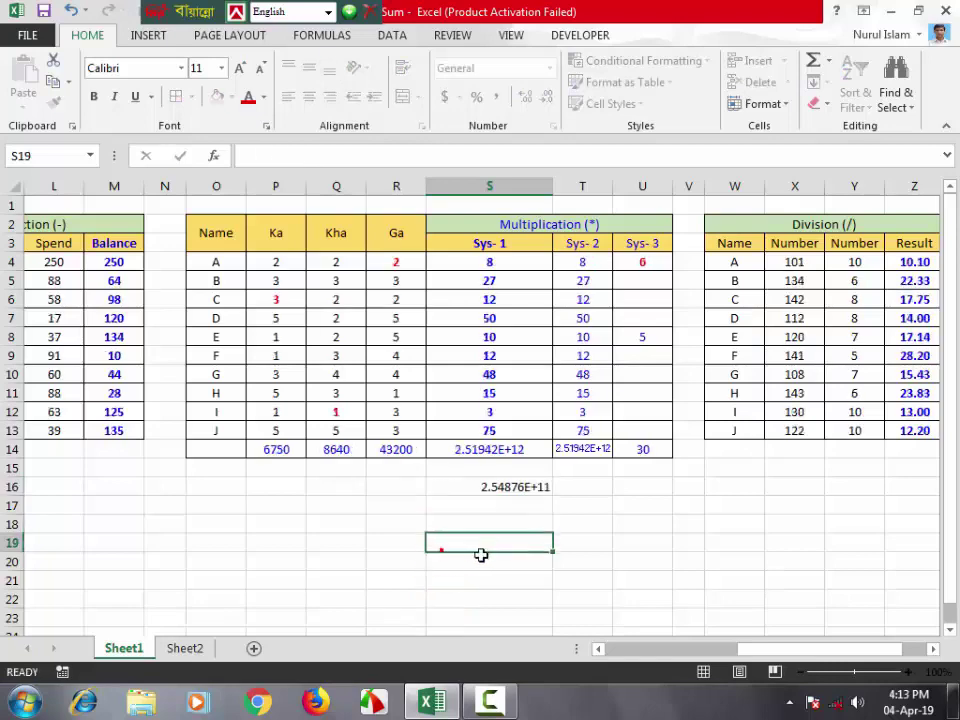
click(514, 486)
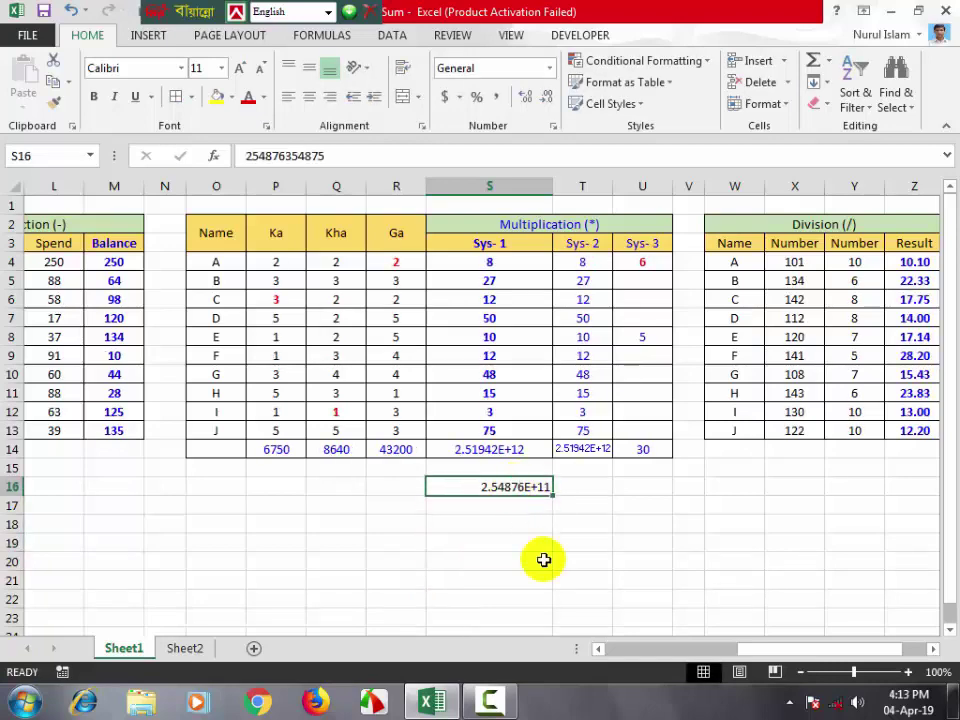
key(Delete)
click(550, 543)
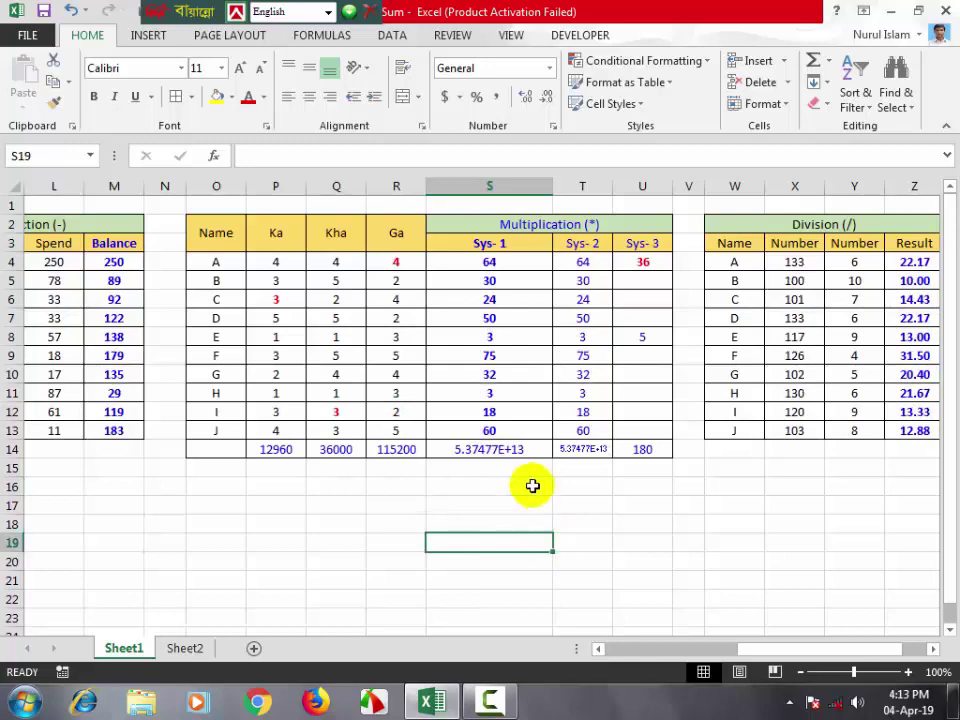
Step: Format the products in S14:T14 as Number with 0 decimal places and widen column T
drag(502, 452, 557, 452)
right_click(527, 452)
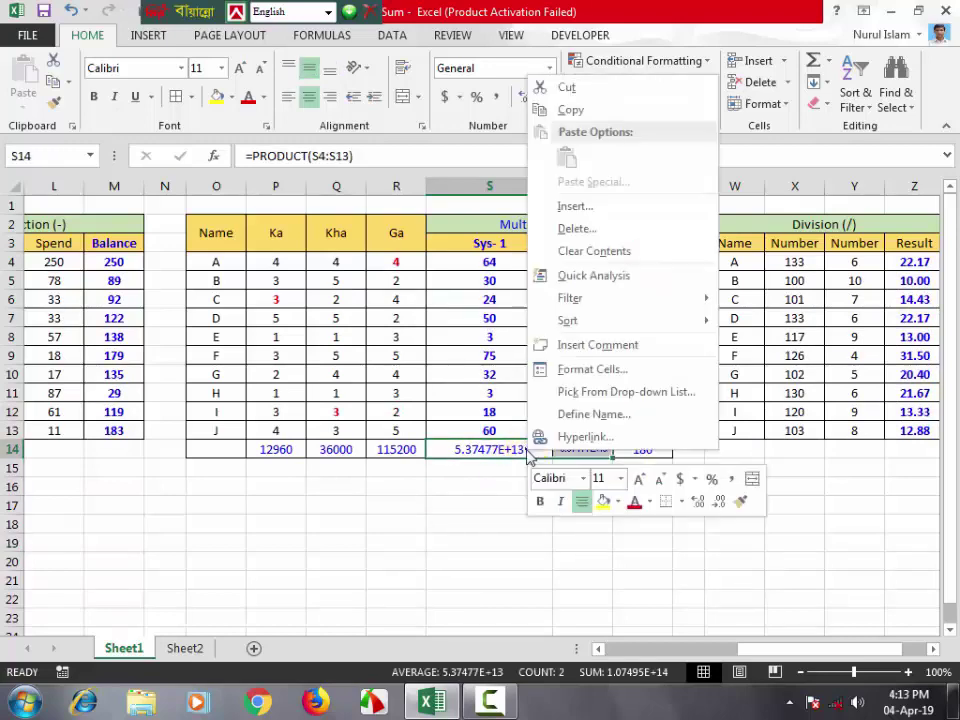
click(580, 369)
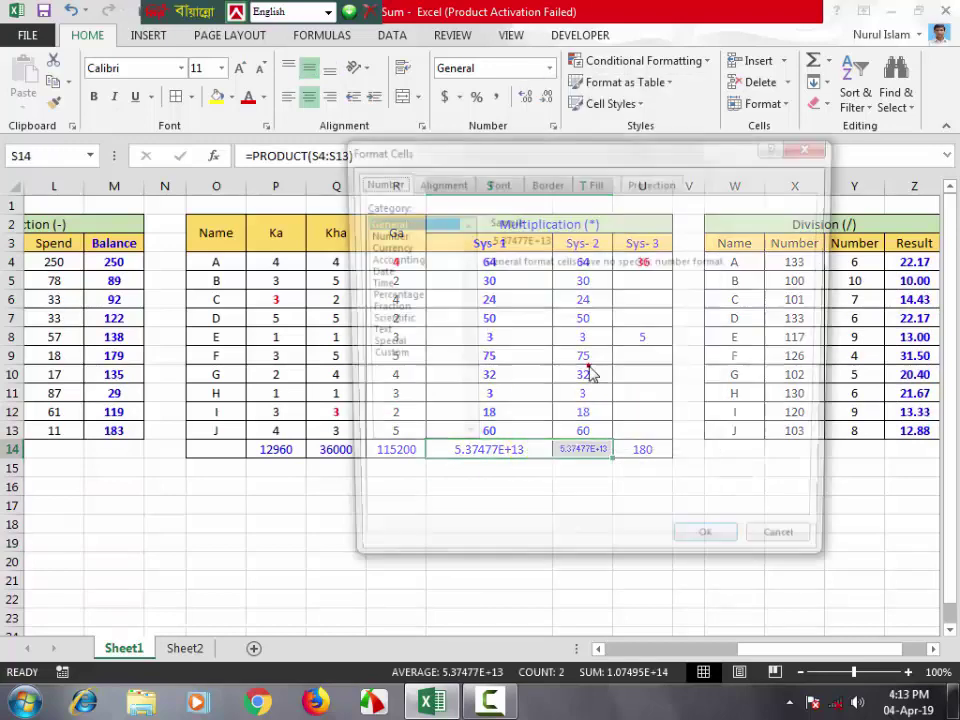
click(385, 235)
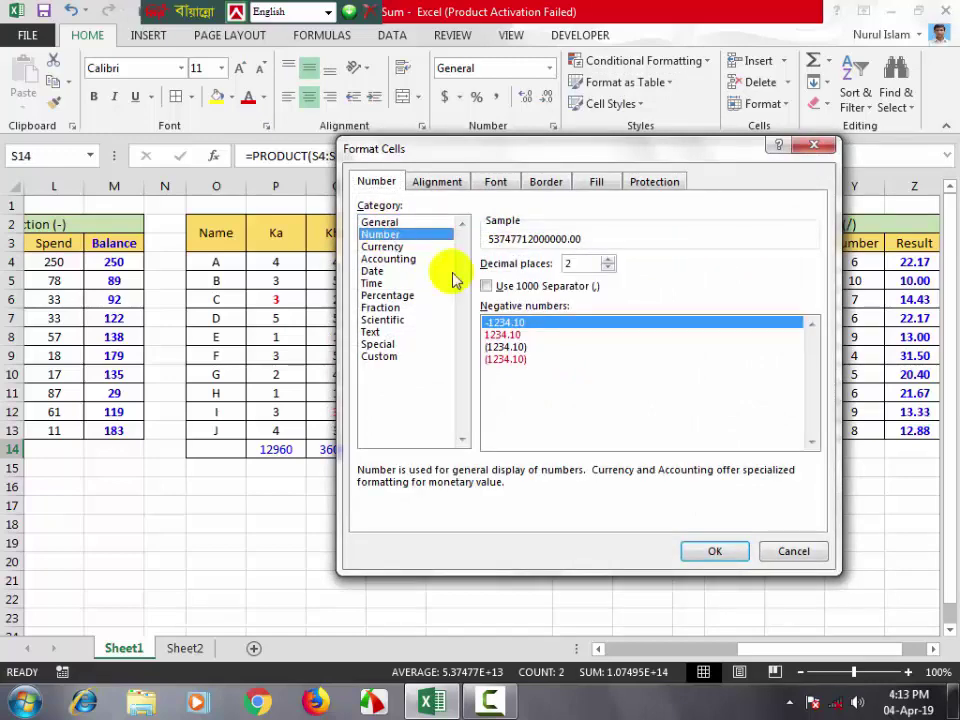
click(607, 268)
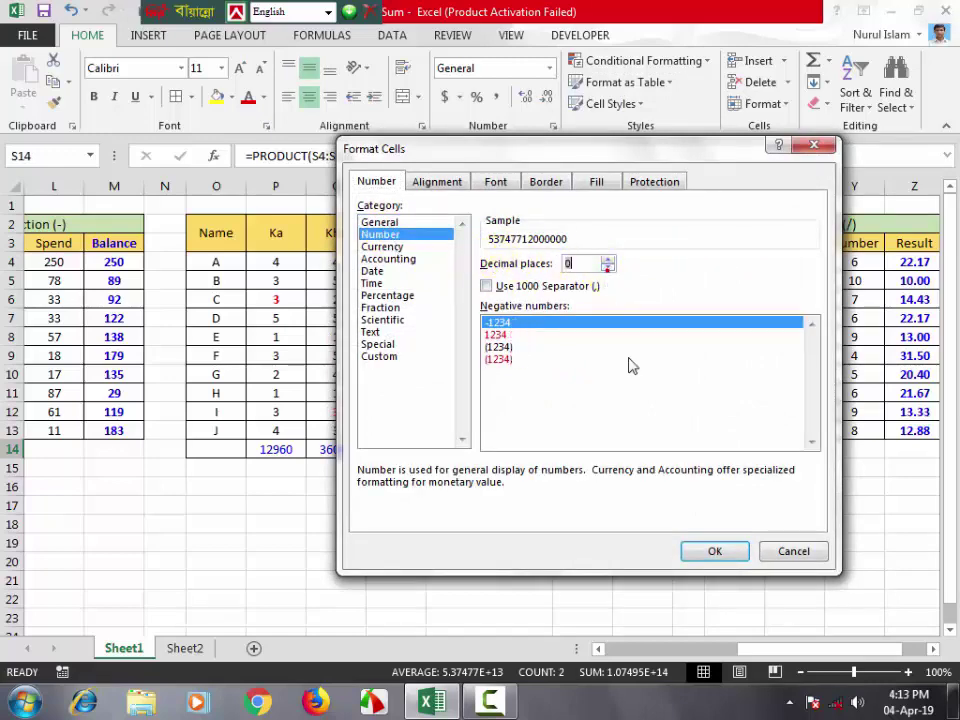
click(709, 552)
click(576, 524)
click(583, 527)
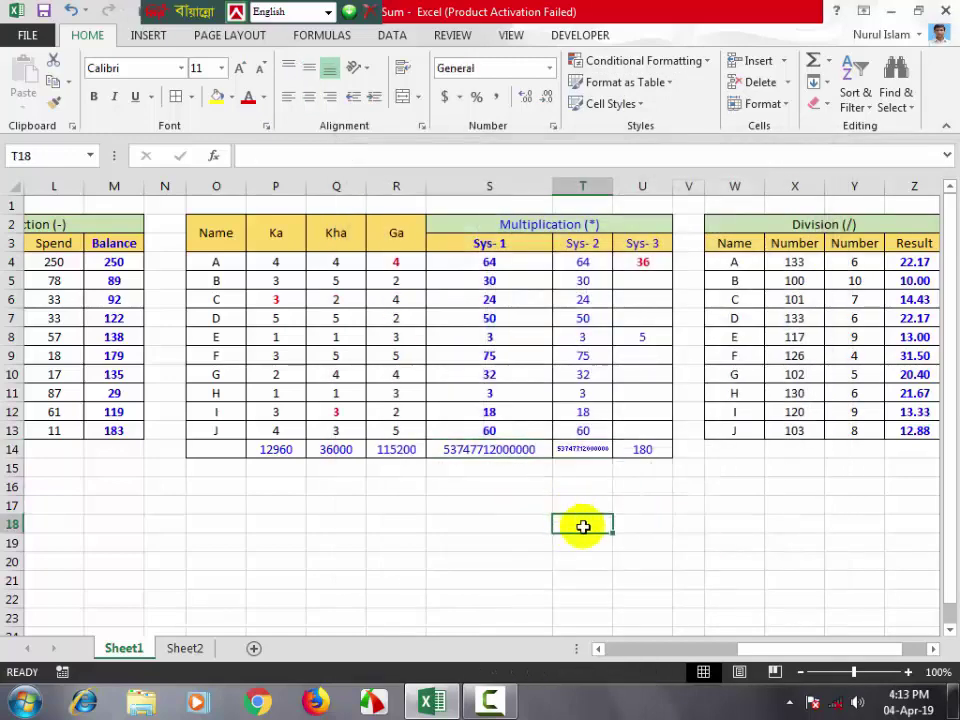
drag(613, 187, 644, 187)
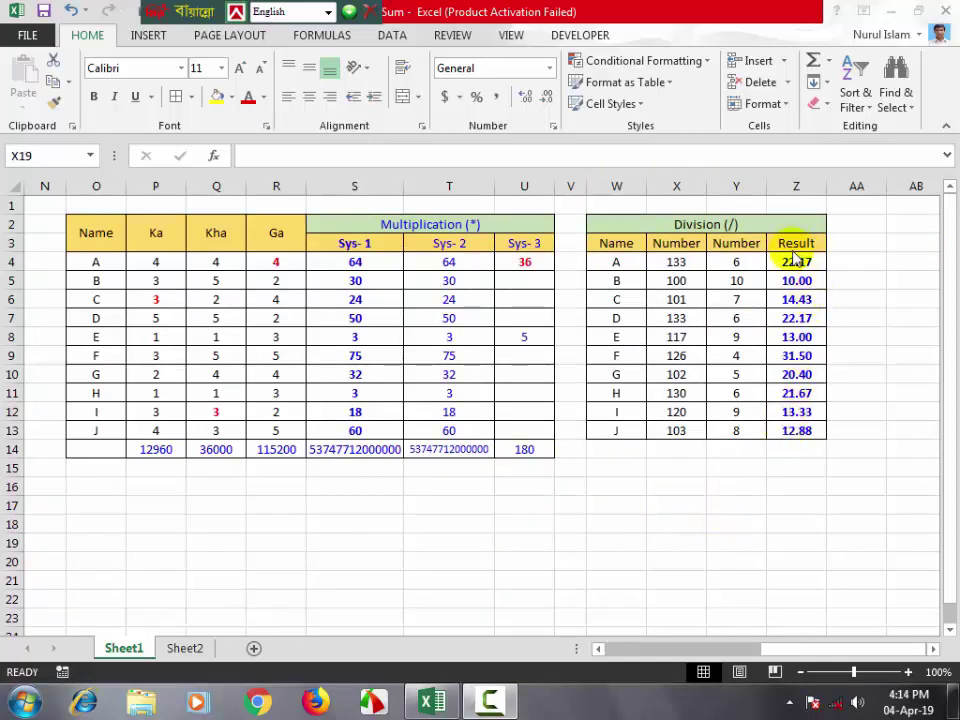
Step: Clear the Division table's results in Z4:Z13 and enter the formula =X4/Y4 in cell Z4
drag(787, 261, 798, 430)
key(Delete)
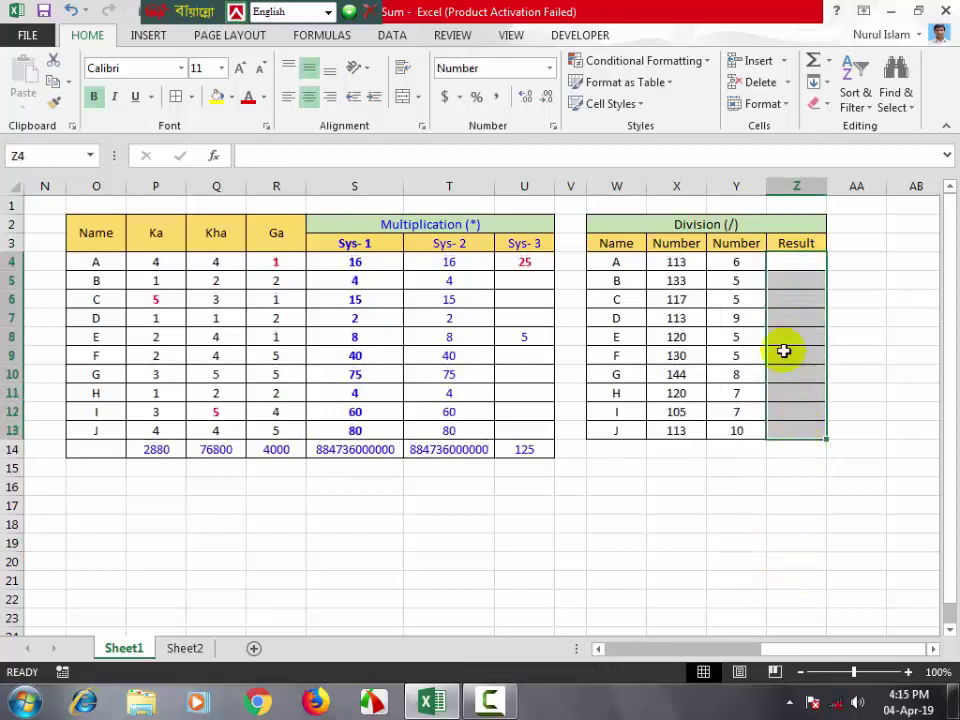
click(790, 267)
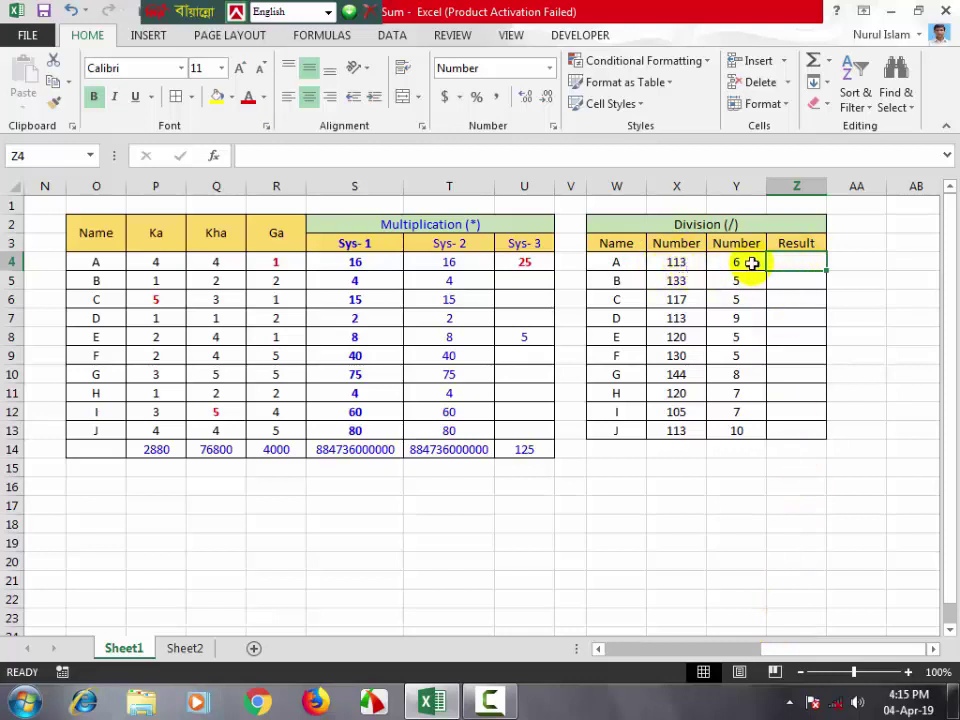
text(=)
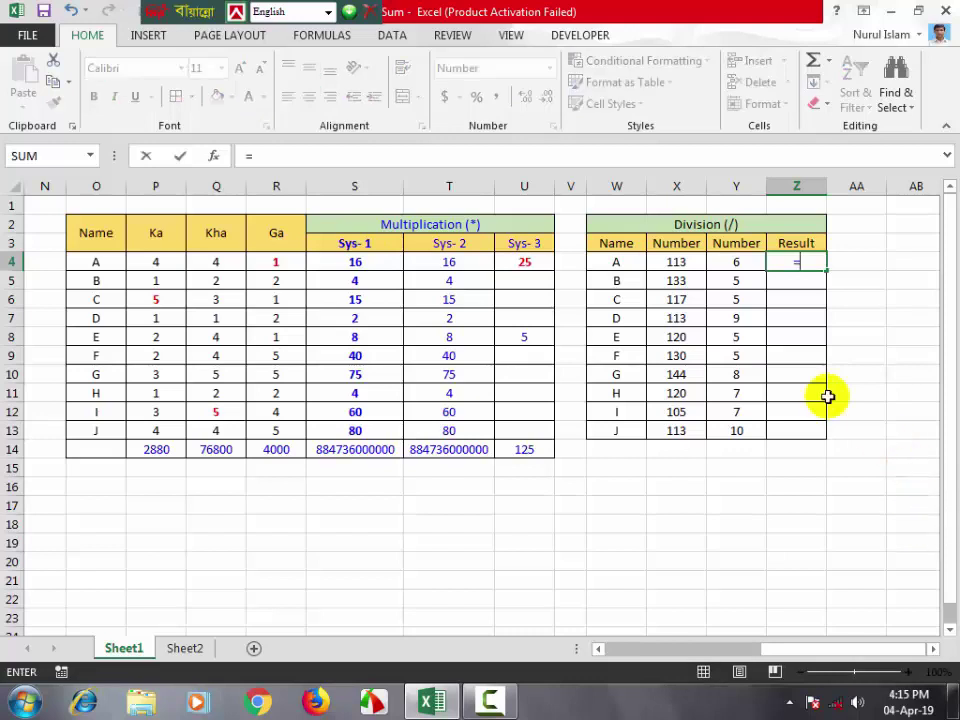
click(670, 262)
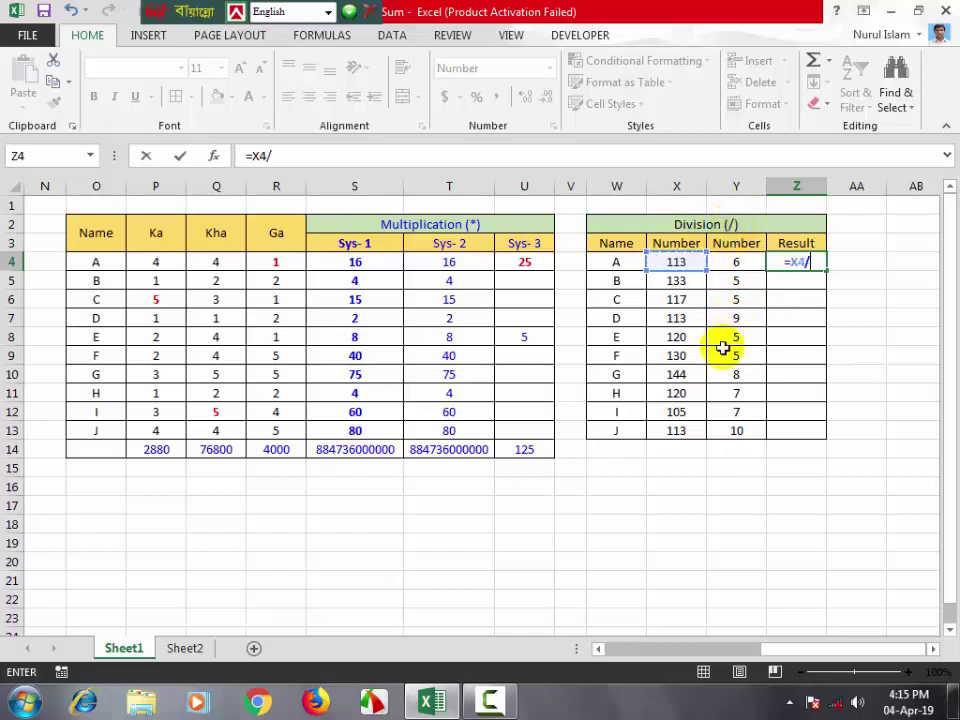
click(739, 262)
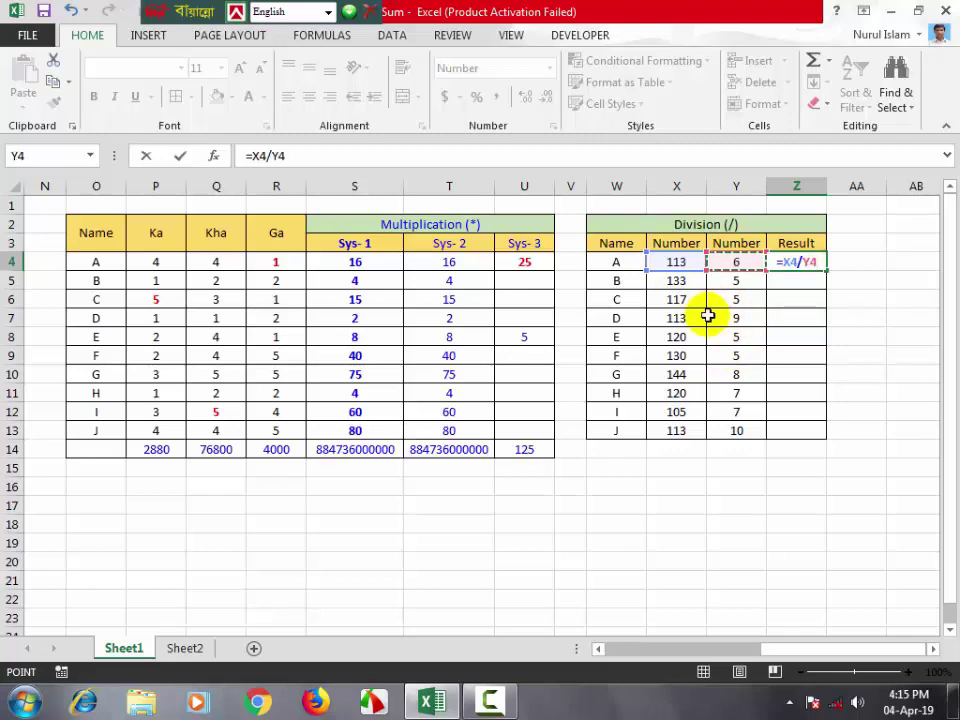
key(Return)
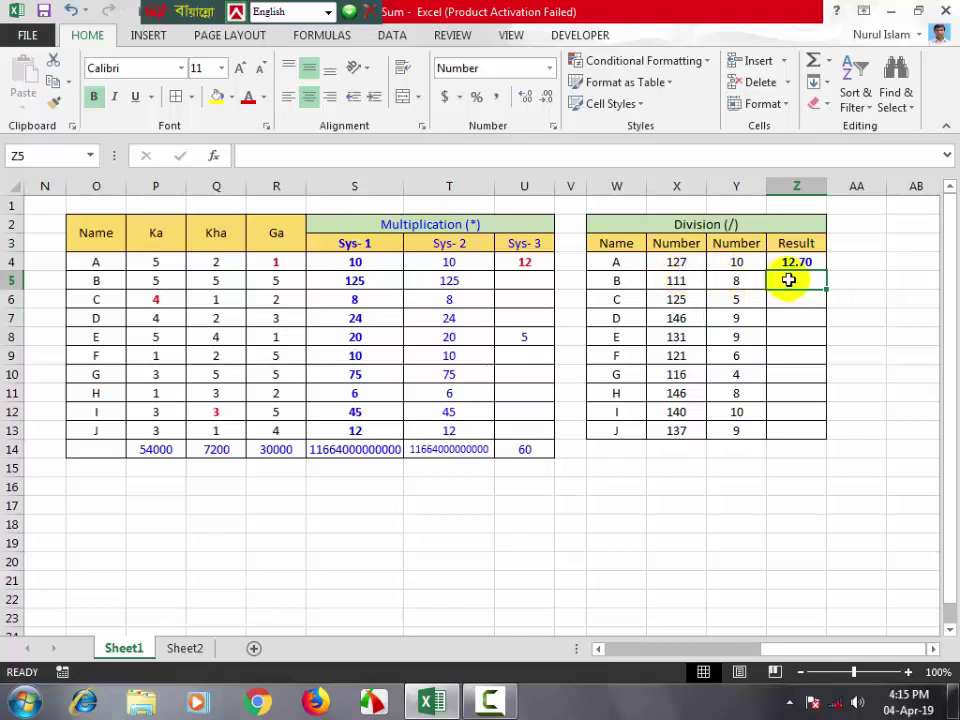
Step: Fill the division formula from Z4 down the Result column to Z13
click(846, 315)
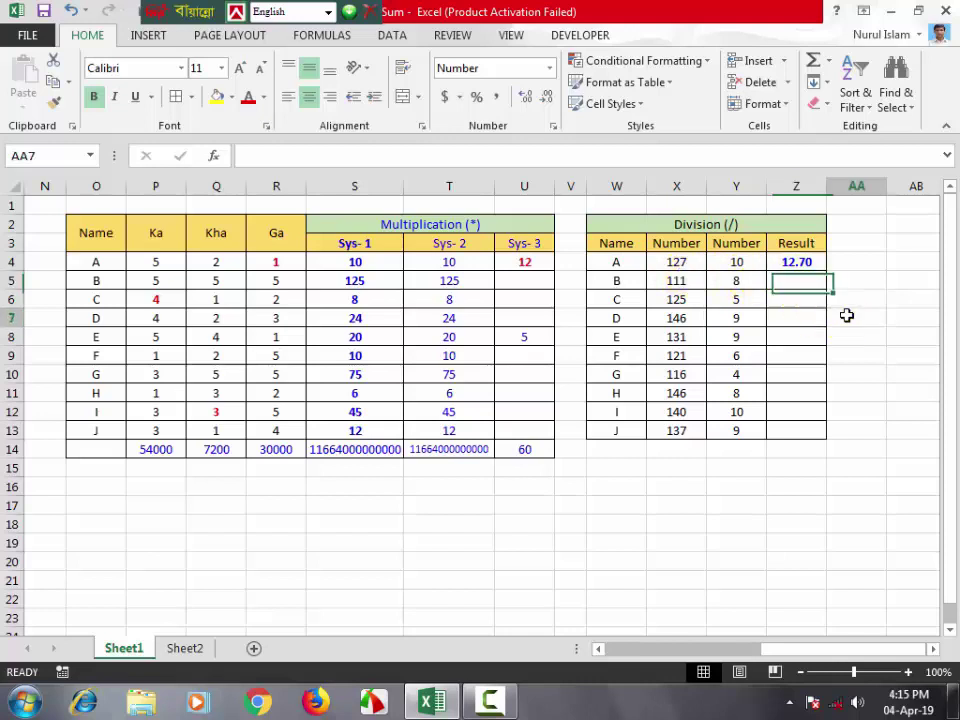
click(810, 263)
double_click(826, 271)
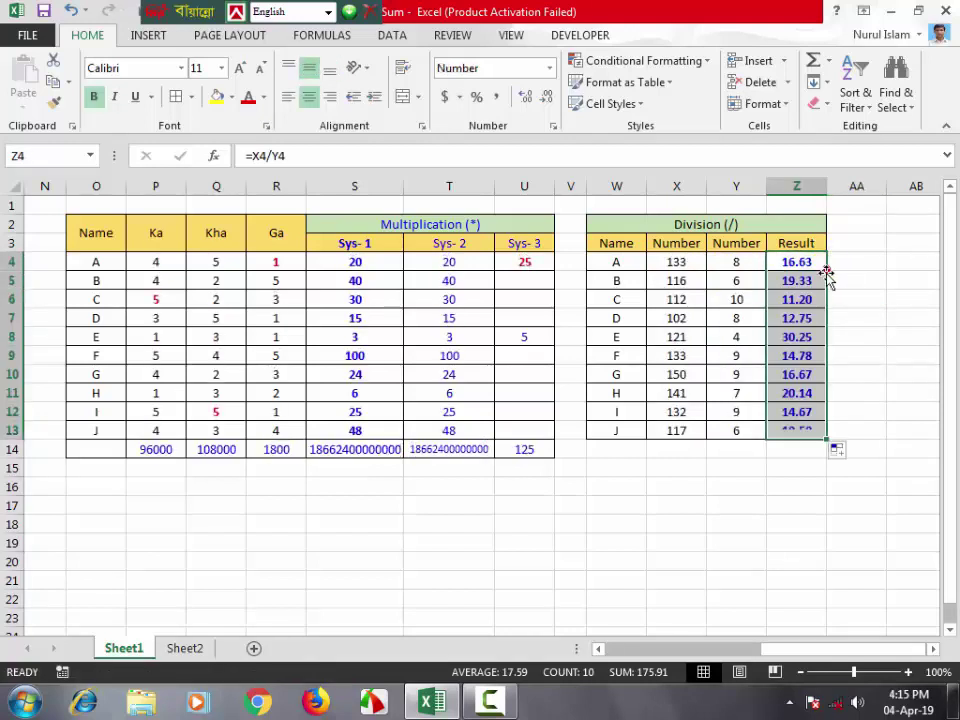
Step: Recalculate the sheet repeatedly from blank cells in column AA to check the division results
click(841, 372)
double_click(851, 353)
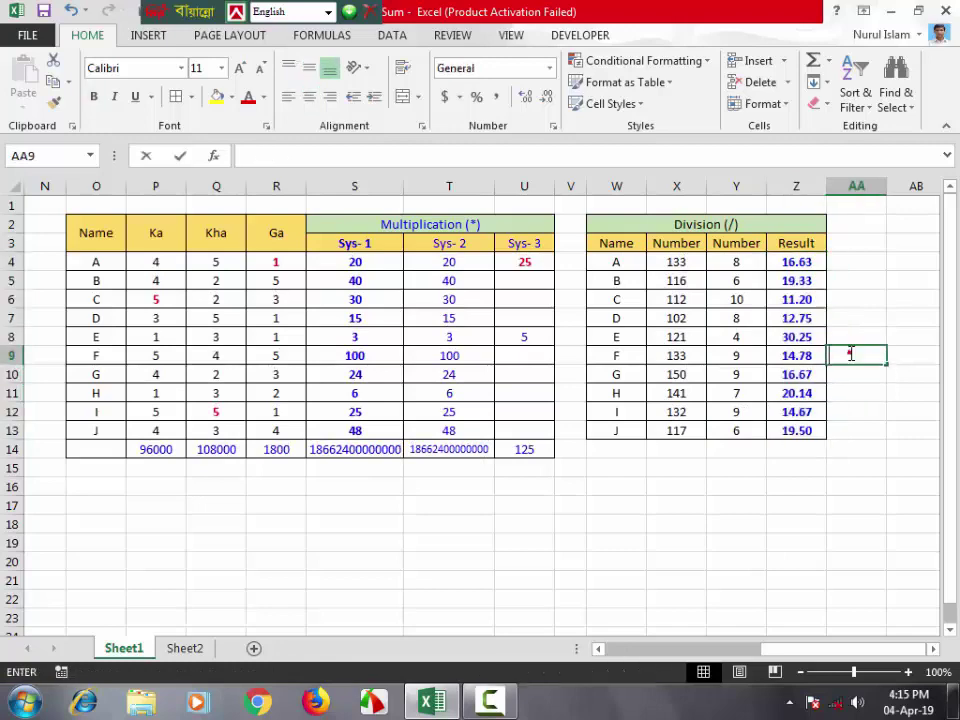
click(850, 425)
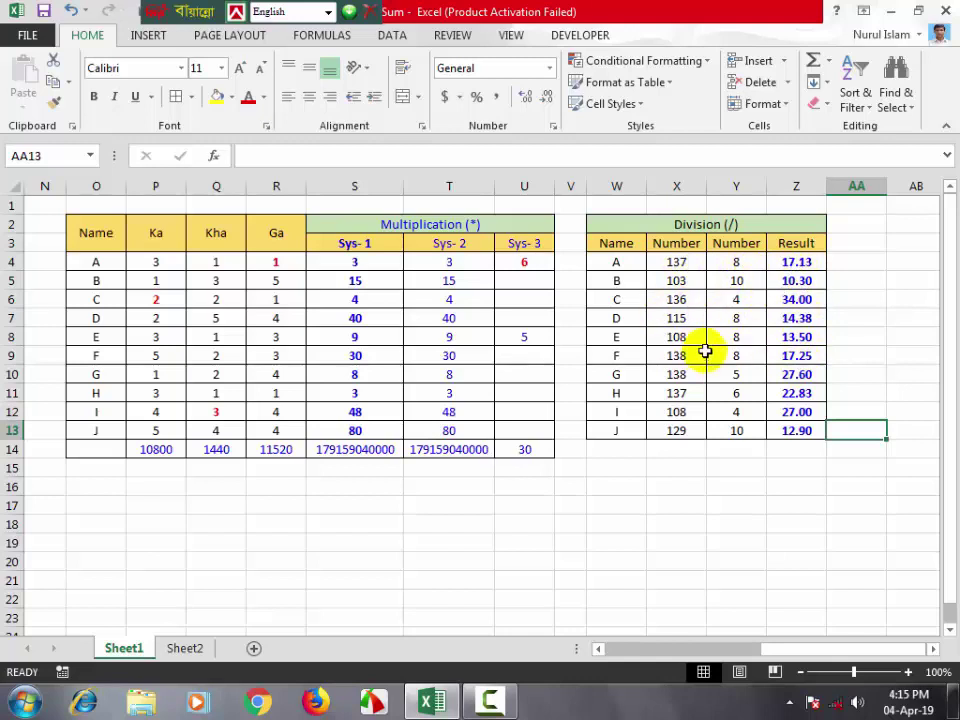
click(853, 349)
click(855, 336)
double_click(855, 336)
click(855, 420)
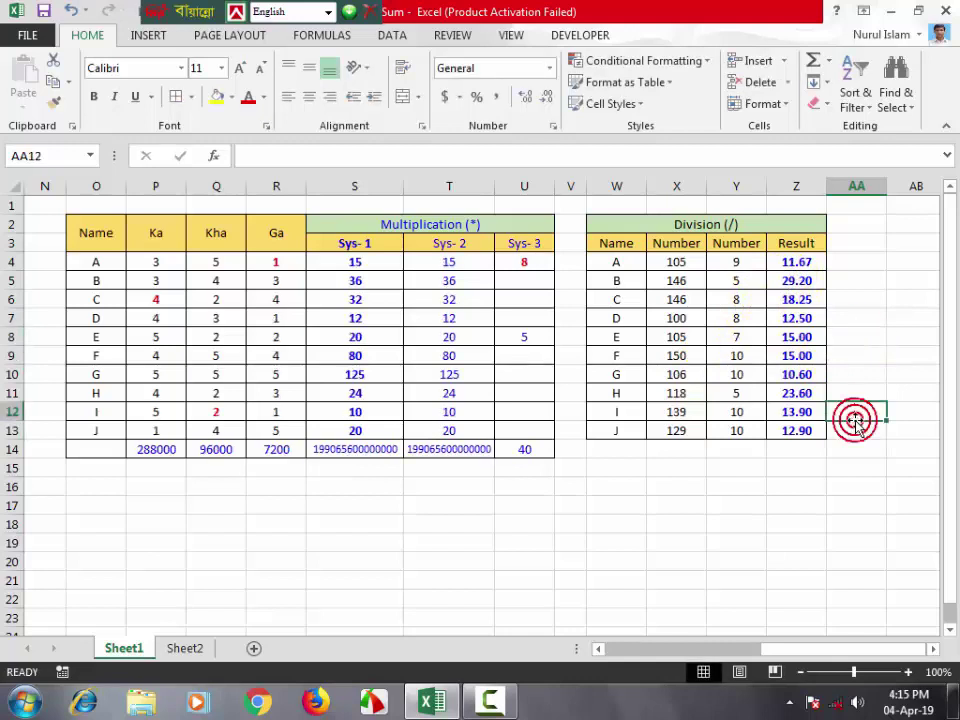
Step: Replace the random dividend of name A in cell X4 with 200
click(681, 262)
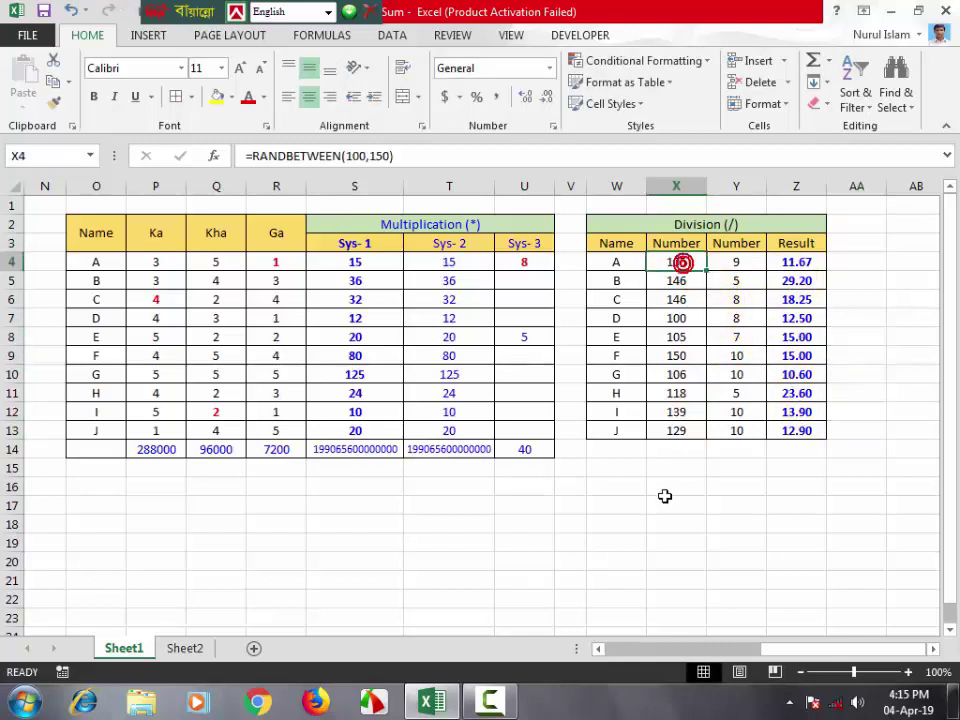
text(200)
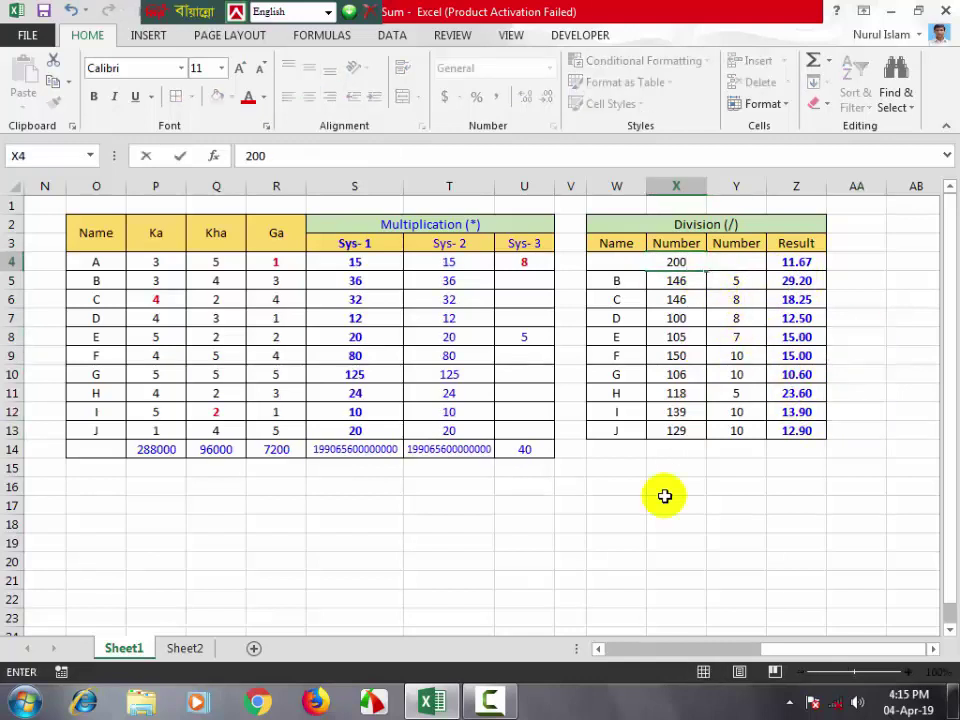
click(668, 500)
Step: Replace the random divisor of name A in cell Y4 with 10
click(736, 264)
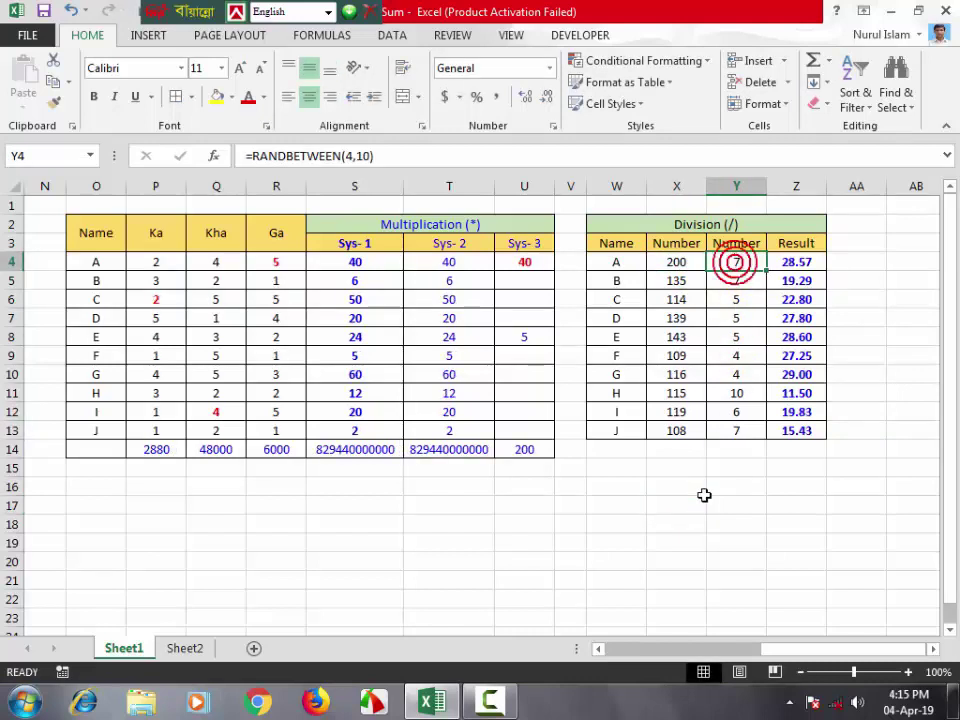
text(10)
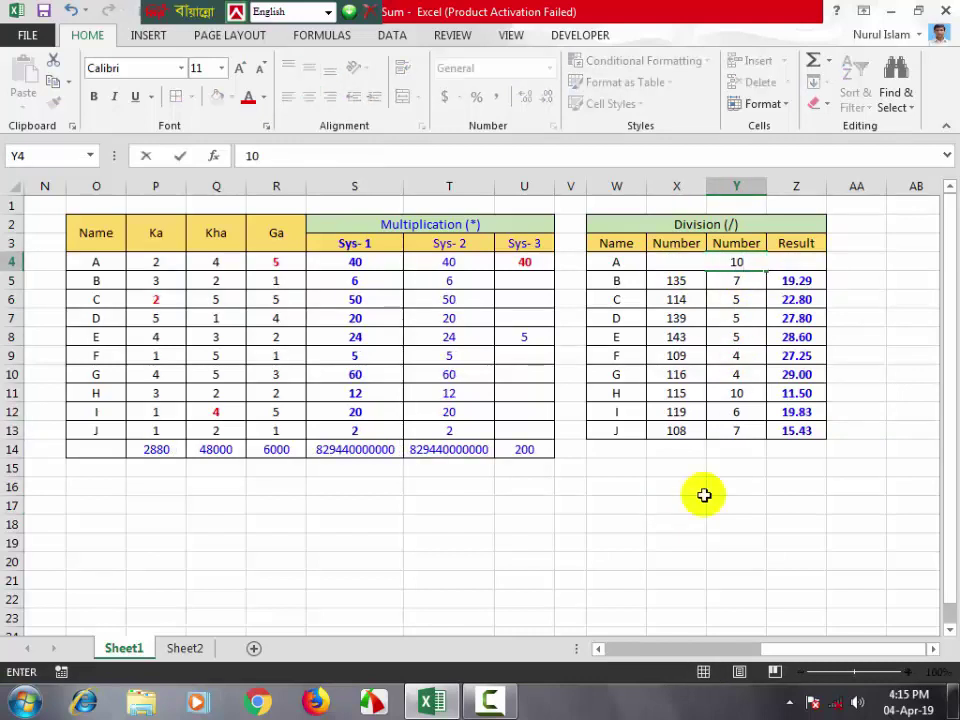
click(704, 495)
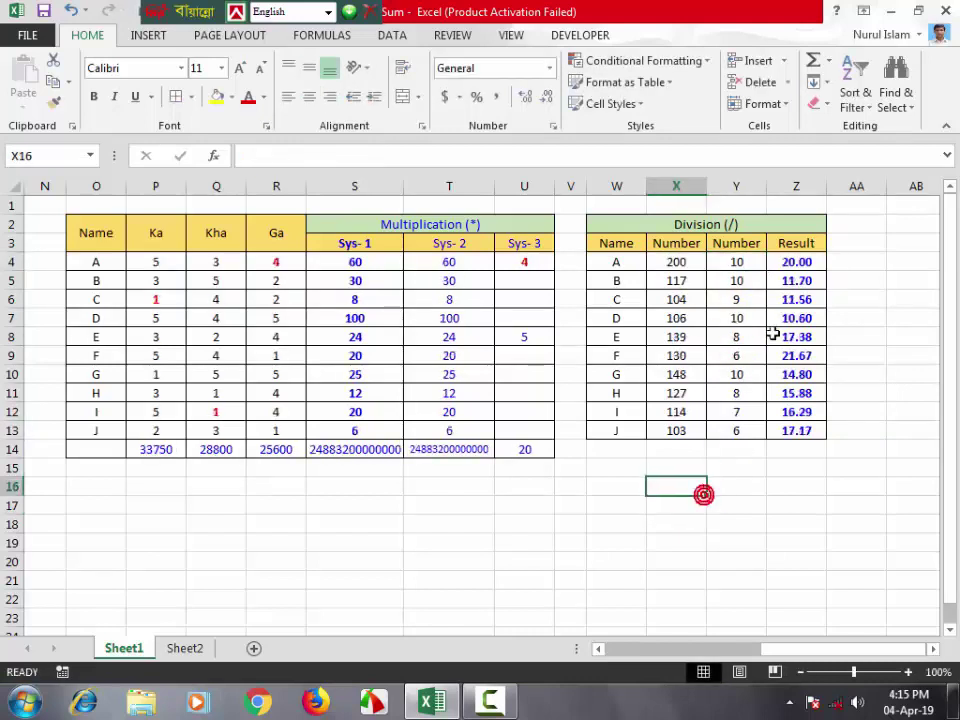
Step: Set the divisor of name A in cell Y4 to 25
click(732, 265)
text(25)
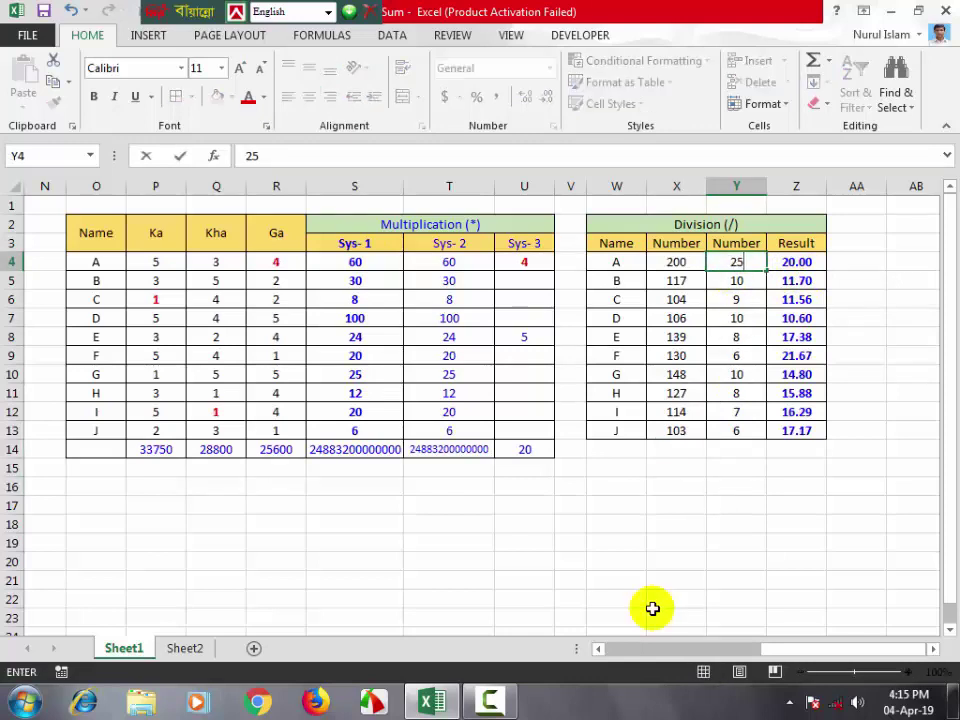
click(690, 520)
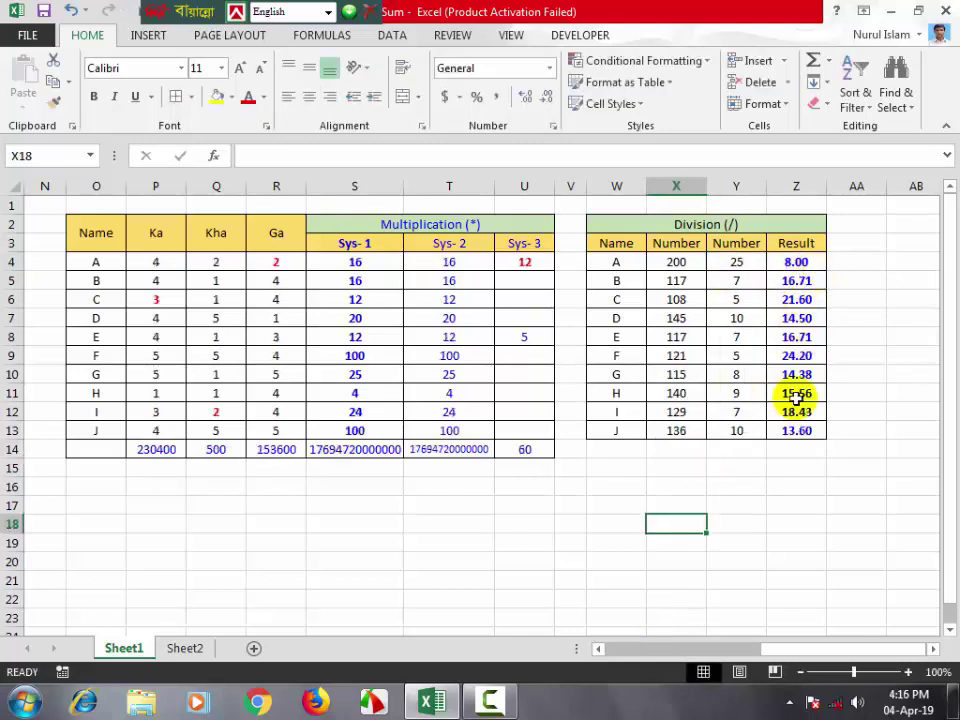